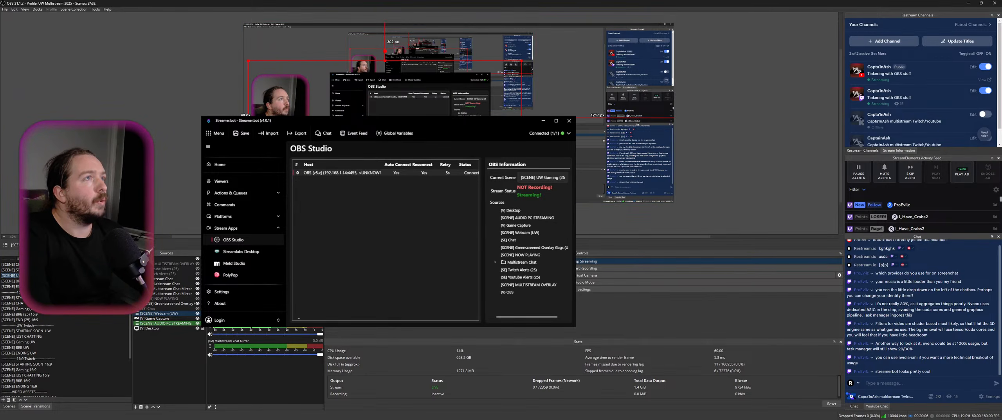
Dismiss the Streamer.bot window and deselect the webcam source in the preview
mouse_move(368, 137)
mouse_down()
mouse_move(395, 136)
mouse_move(363, 132)
mouse_up()
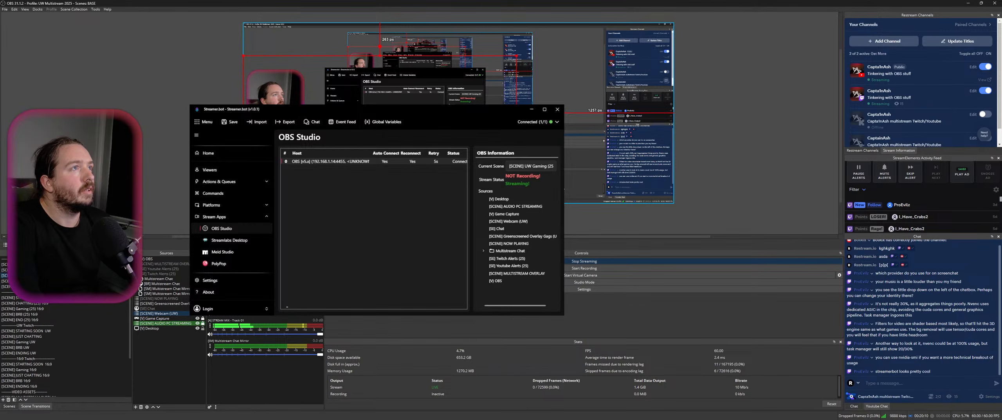
mouse_move(363, 132)
mouse_down()
mouse_move(363, 175)
mouse_move(380, 158)
mouse_move(363, 147)
mouse_up()
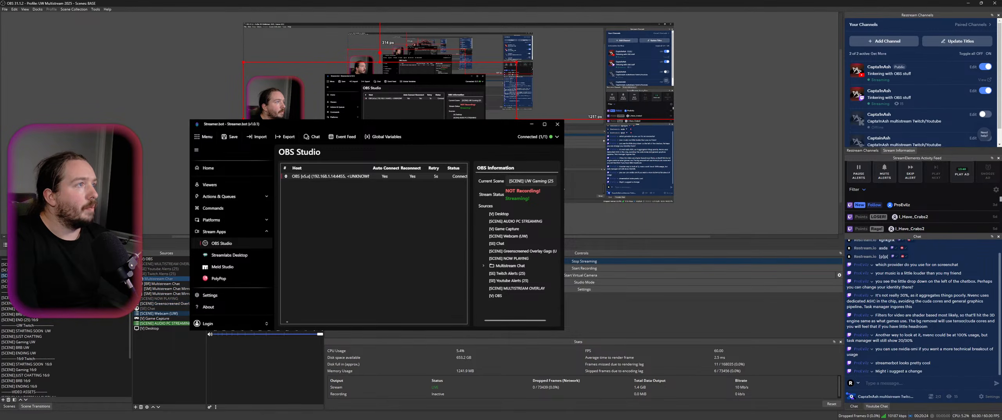
click(197, 313)
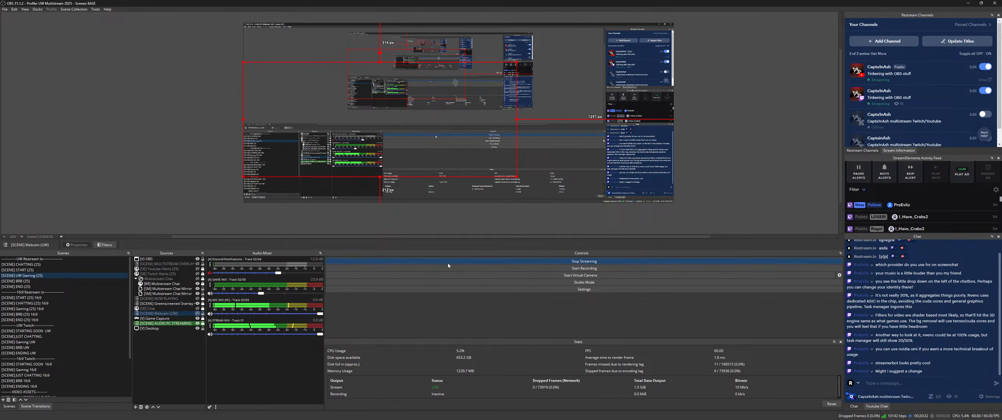
click(380, 219)
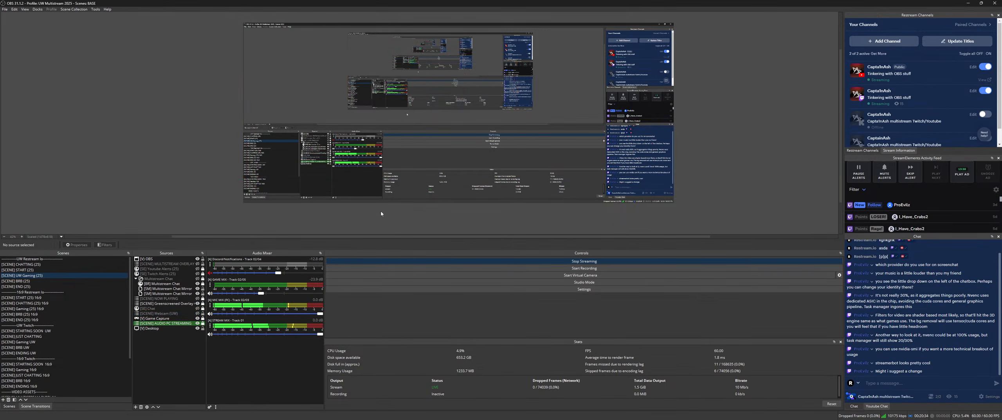
scroll(382, 225, up, 2)
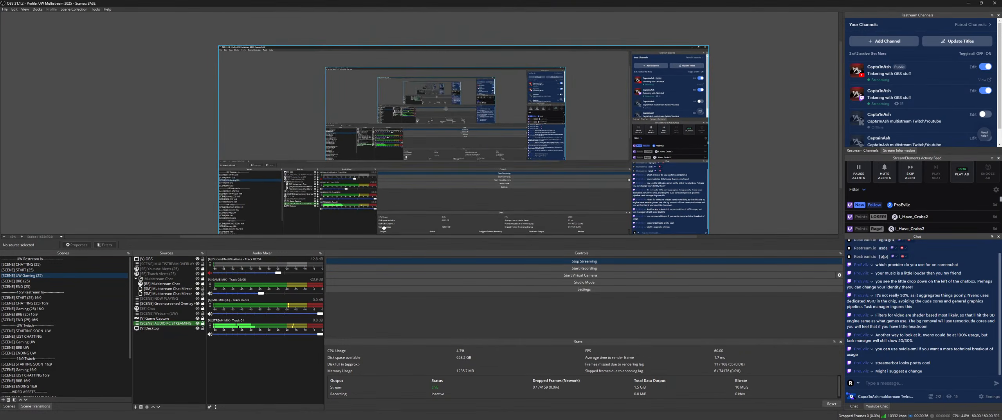
drag(384, 227, 377, 205)
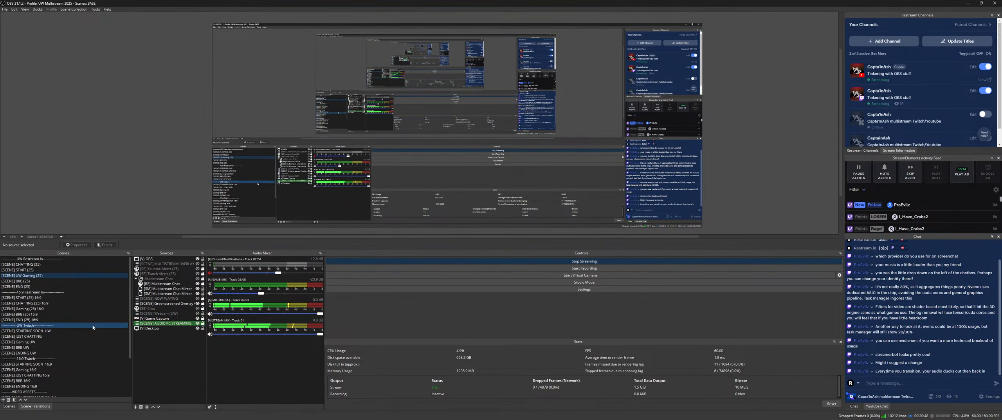
Examine the scene list, from the UW and 16:9 scenes to the audio asset scenes, and the AUDIO PC STREAMING source
click(73, 331)
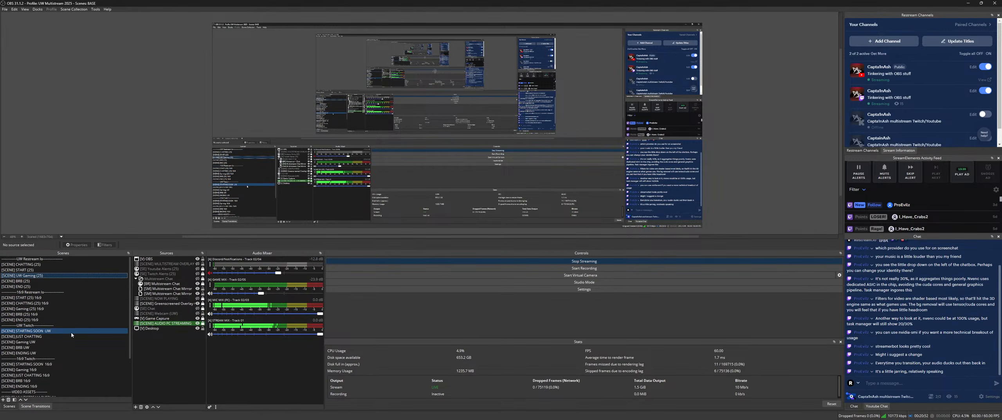
click(73, 327)
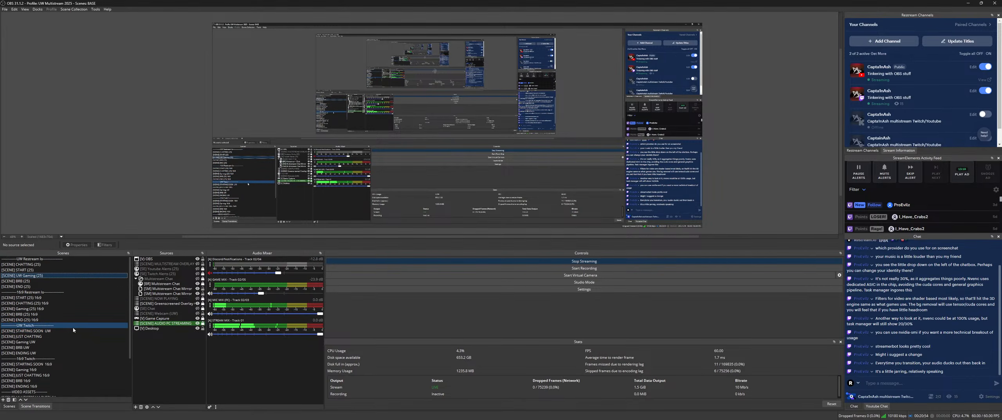
click(72, 320)
click(71, 316)
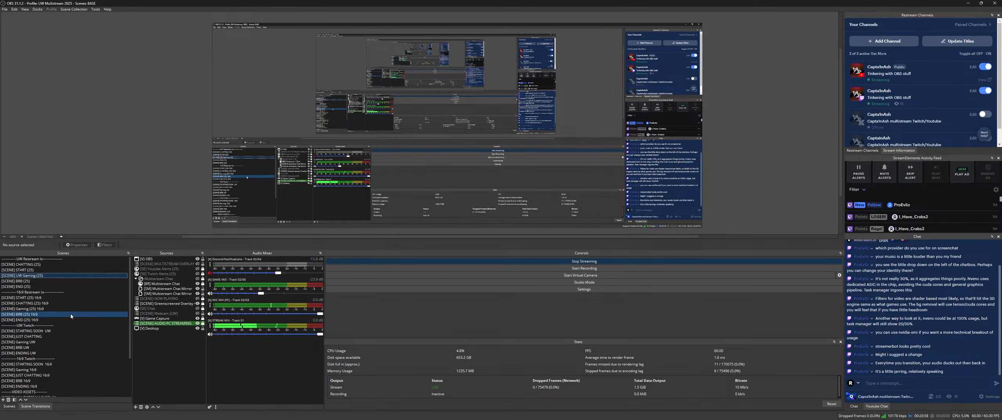
click(69, 309)
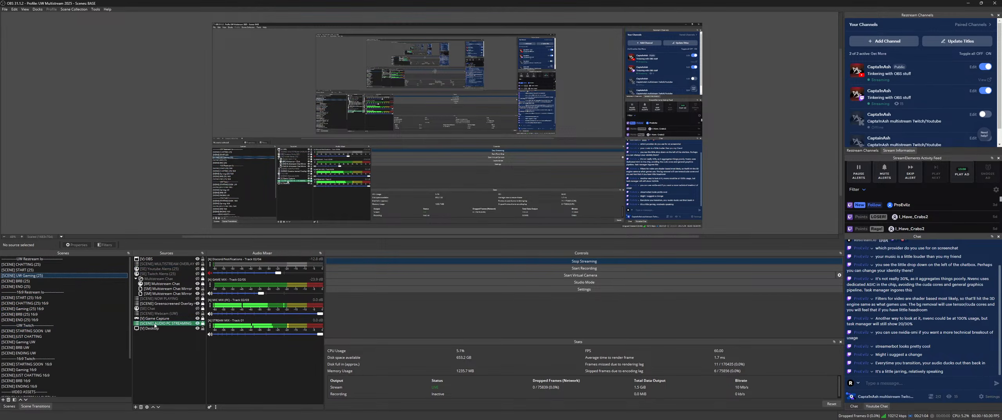
click(183, 324)
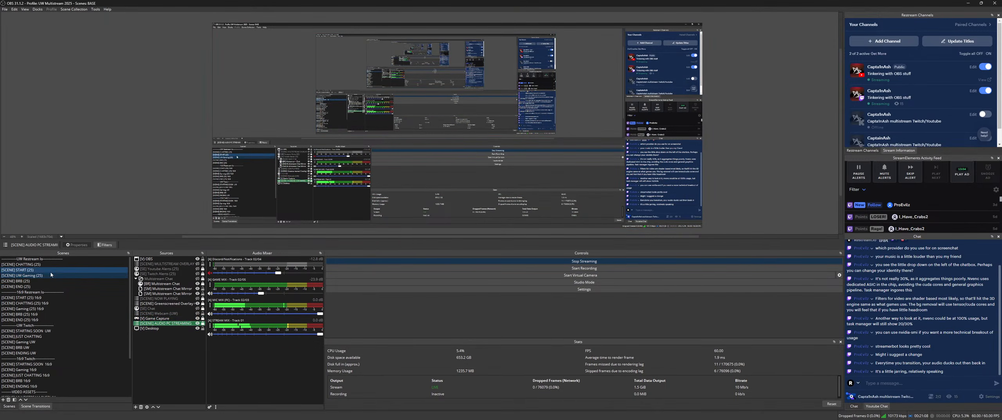
click(56, 270)
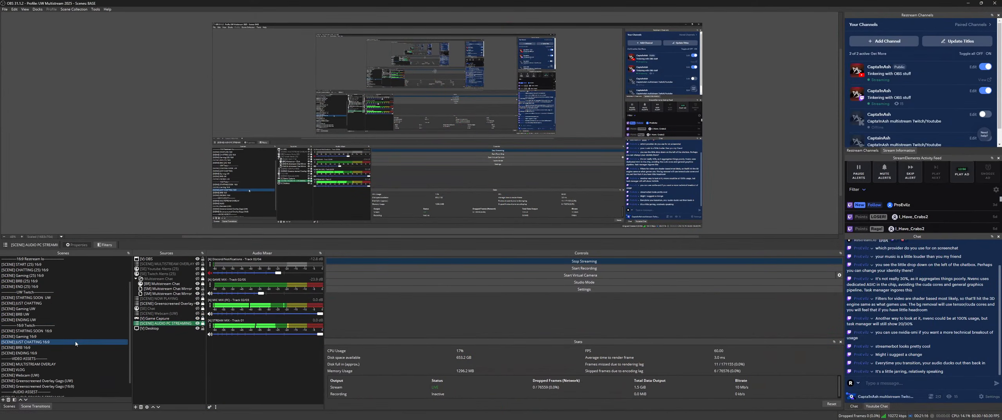
click(64, 387)
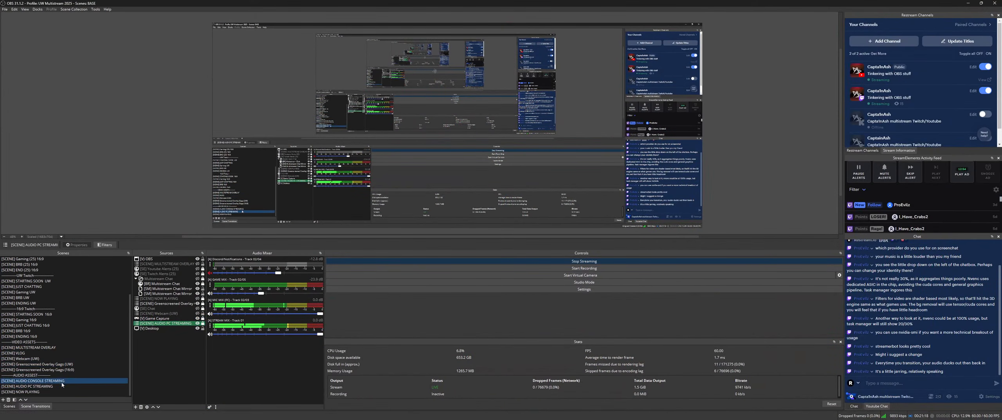
scroll(62, 337, up, 3)
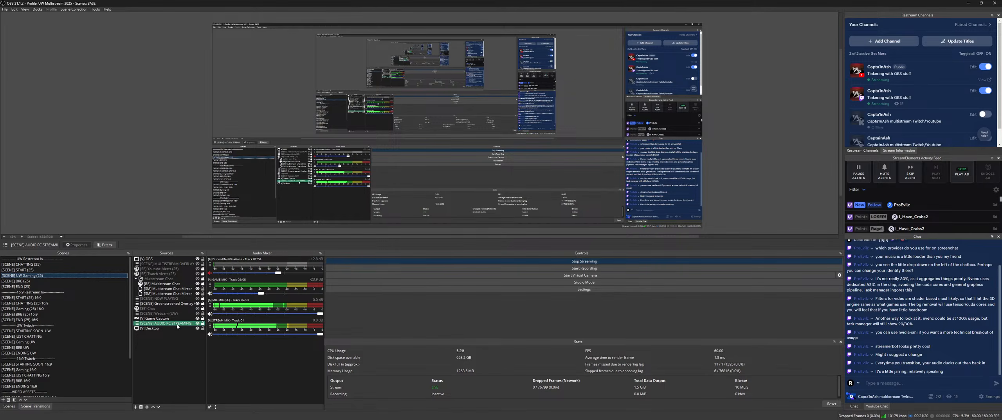
click(42, 270)
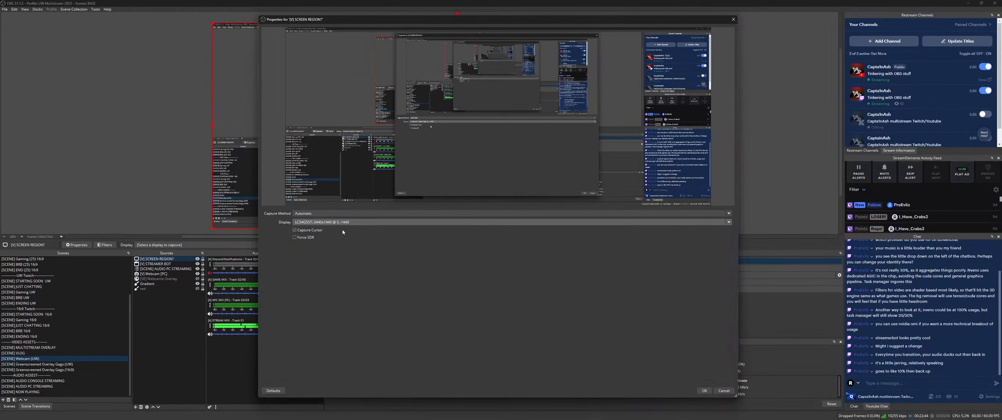
Open the display choices for the screen region capture source
click(342, 222)
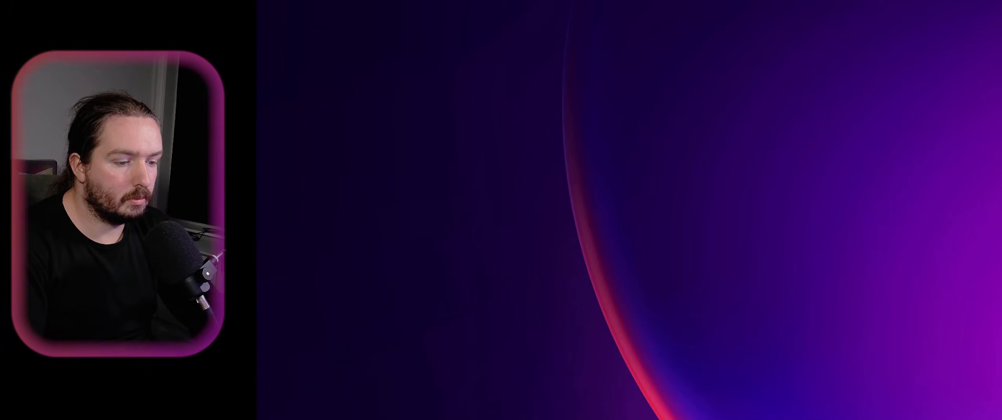
Switch to YouTube Music, pause the 12-hour synthwave track and minimise the player
key(alt+Tab)
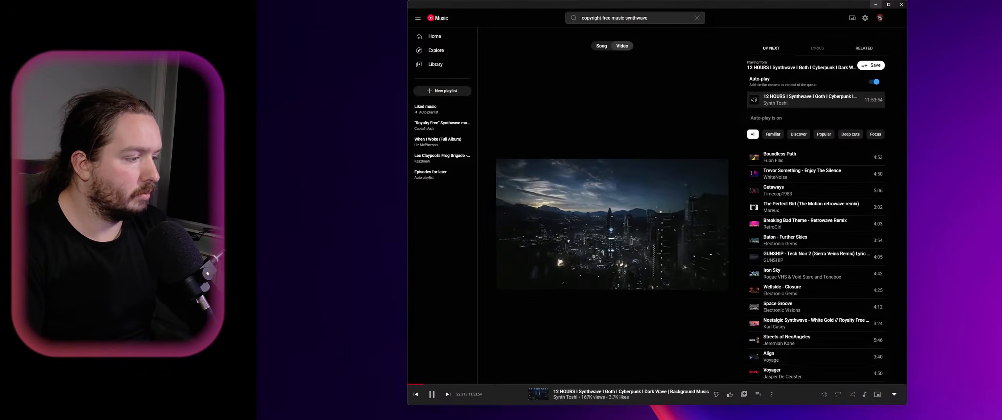
click(434, 394)
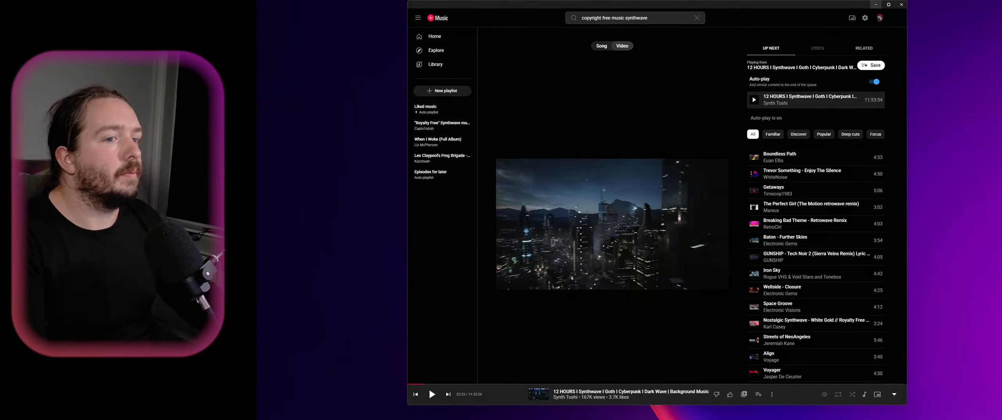
click(430, 388)
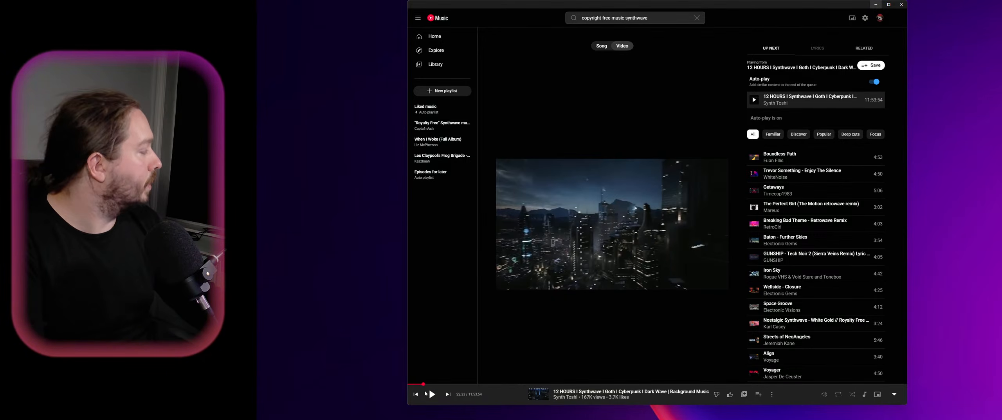
click(876, 5)
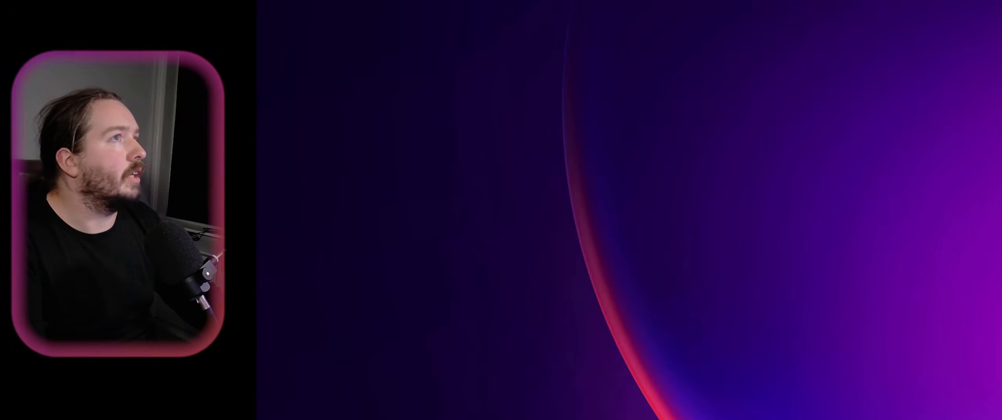
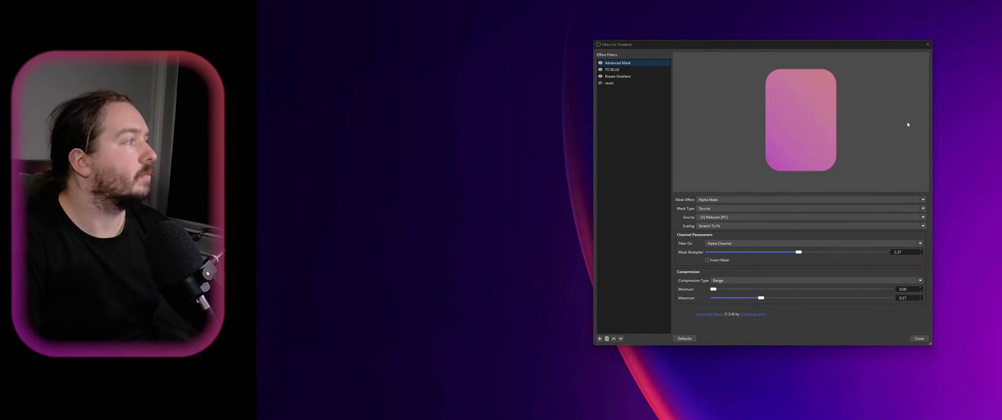
Remove the TO BLUE filter from the Gradient source and confirm the removal
drag(846, 45, 680, 45)
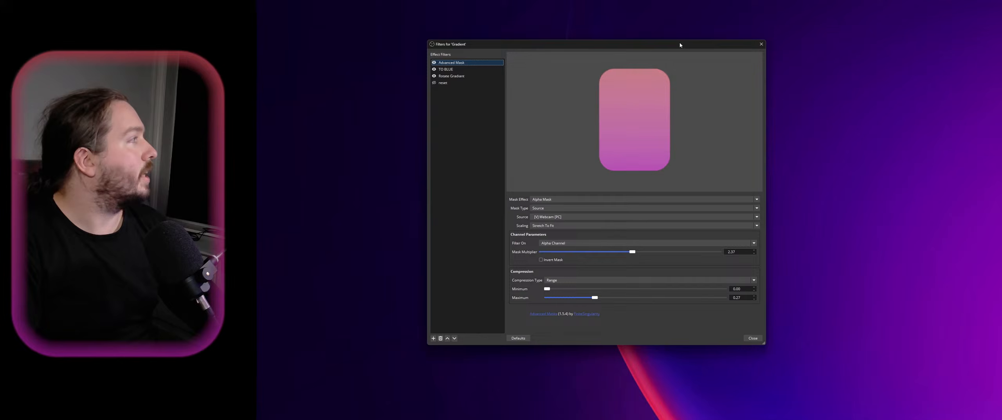
click(459, 69)
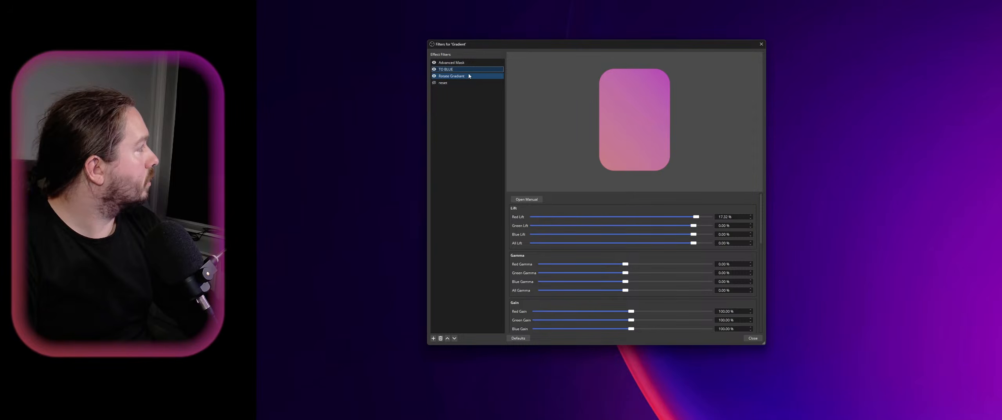
key(Delete)
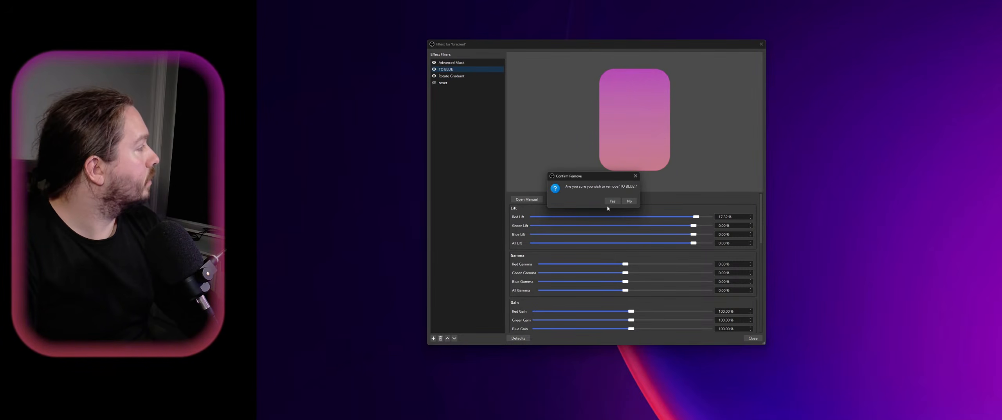
key(Return)
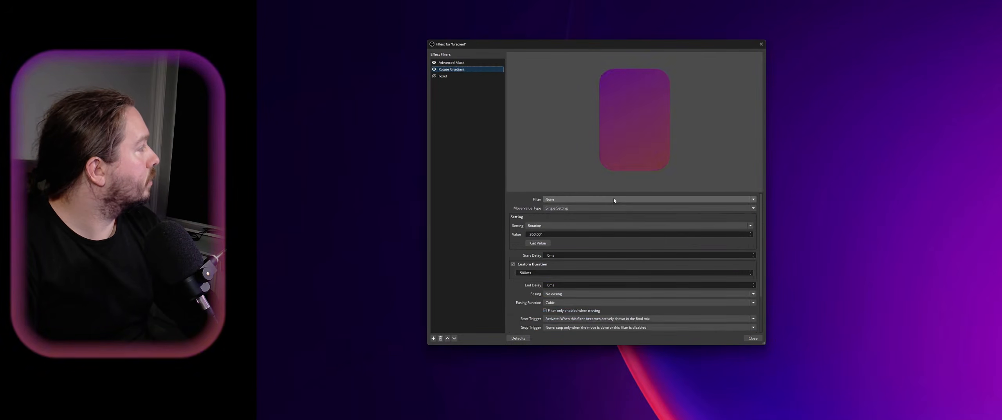
Turn the Gradient source's Advanced Mask filter off and back on to compare the webcam border with and without it
click(435, 63)
click(434, 62)
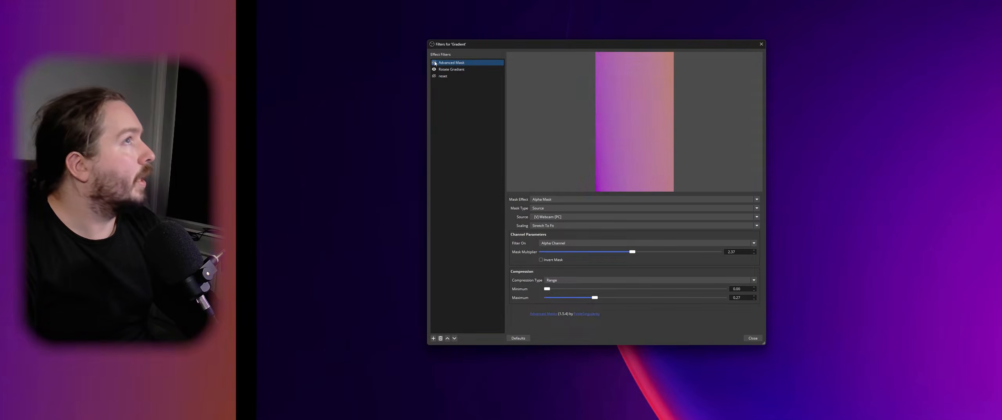
click(435, 63)
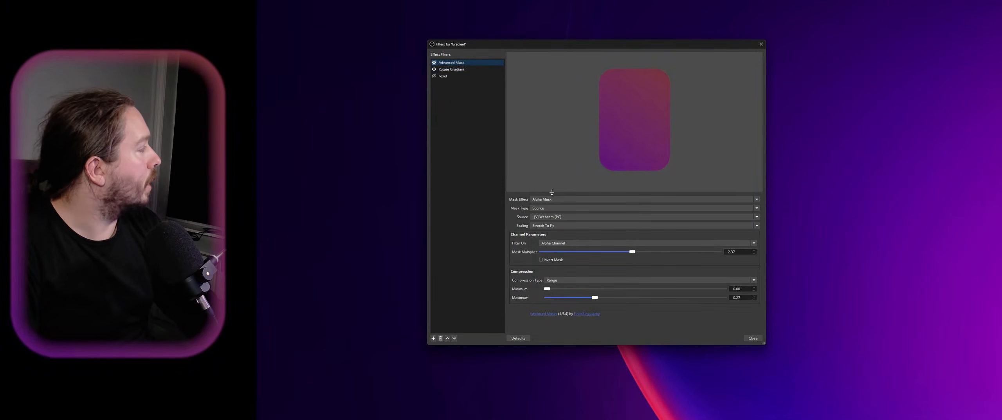
Examine the rotation, duration, trigger and next-move settings of the Rotate Gradient and reset filters
click(440, 69)
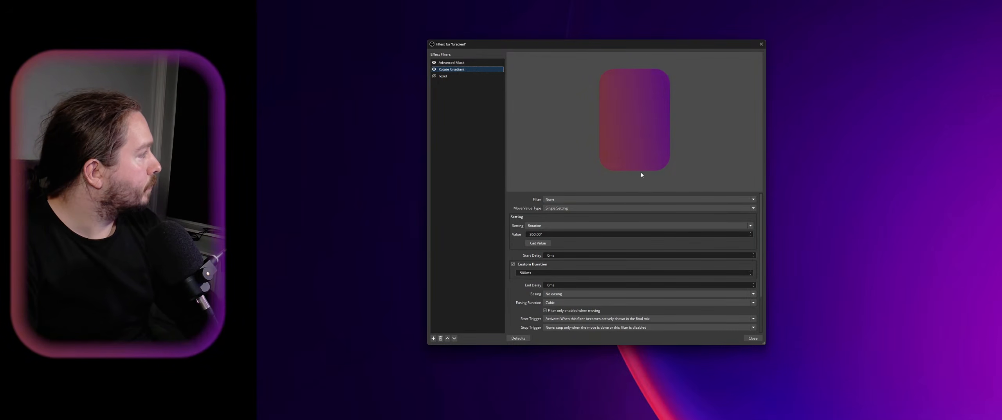
scroll(517, 282, down, 3)
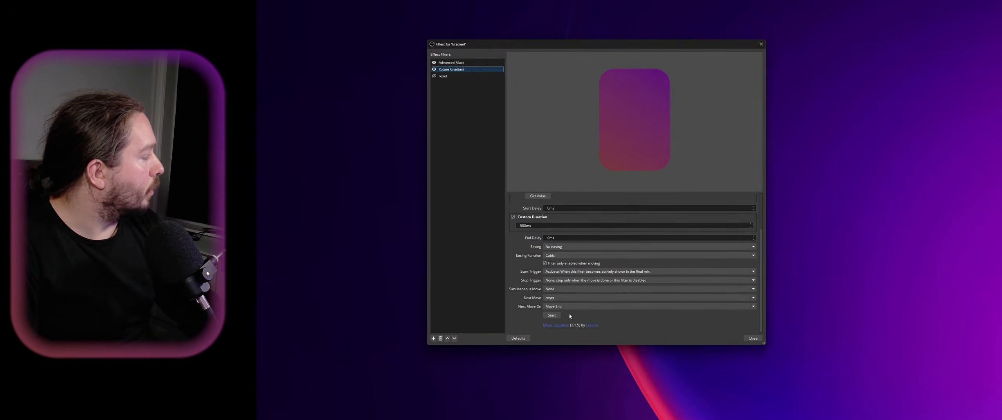
click(457, 78)
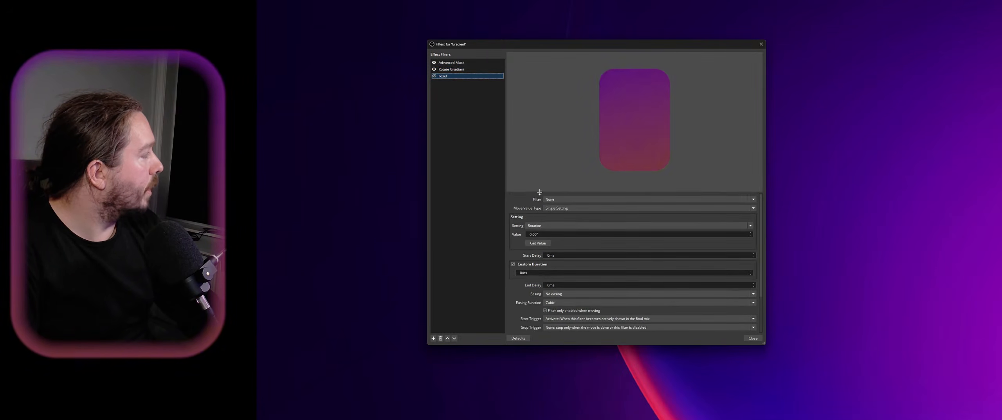
click(490, 70)
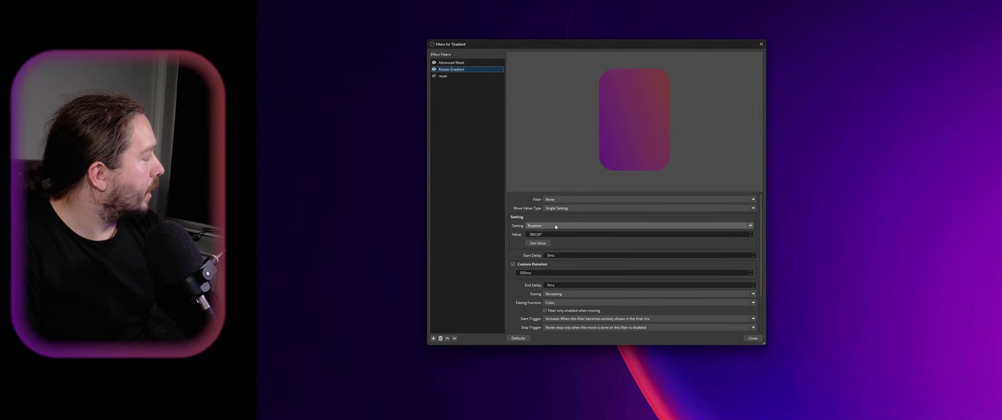
scroll(509, 255, down, 3)
scroll(509, 253, up, 3)
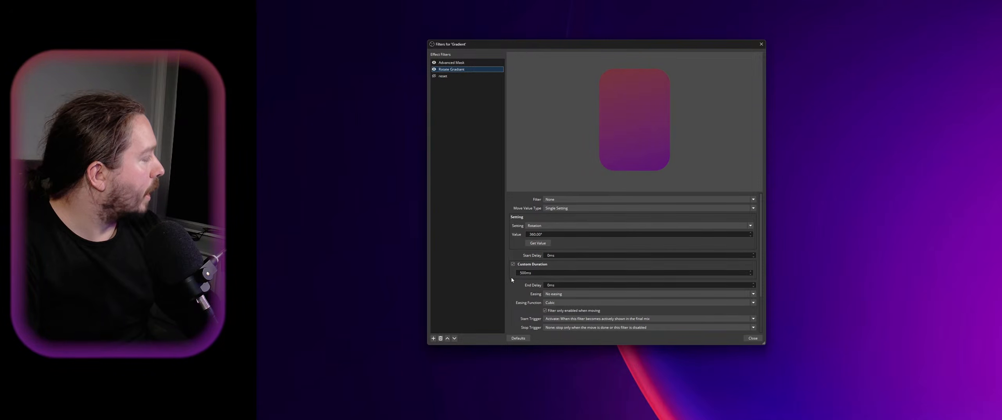
scroll(520, 281, down, 3)
scroll(521, 314, up, 3)
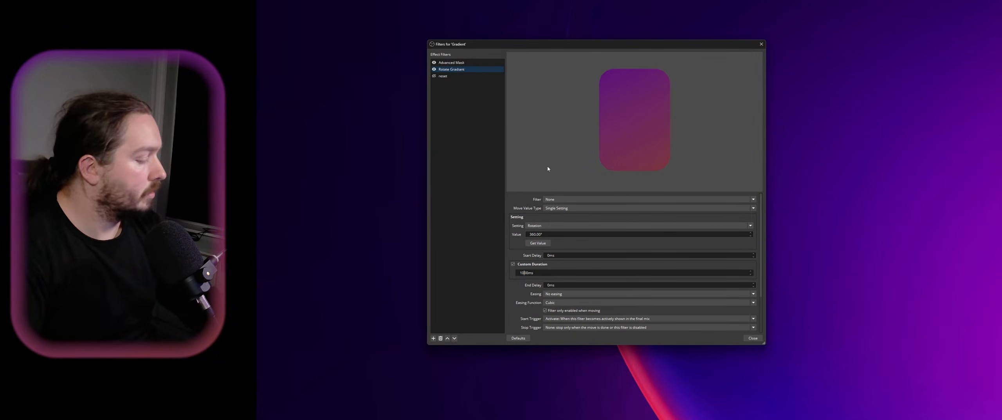
Set the Rotate Gradient filter's custom duration to 2000 ms
key(BackSpace)
key(BackSpace)
key(BackSpace)
key(BackSpace)
text(2000)
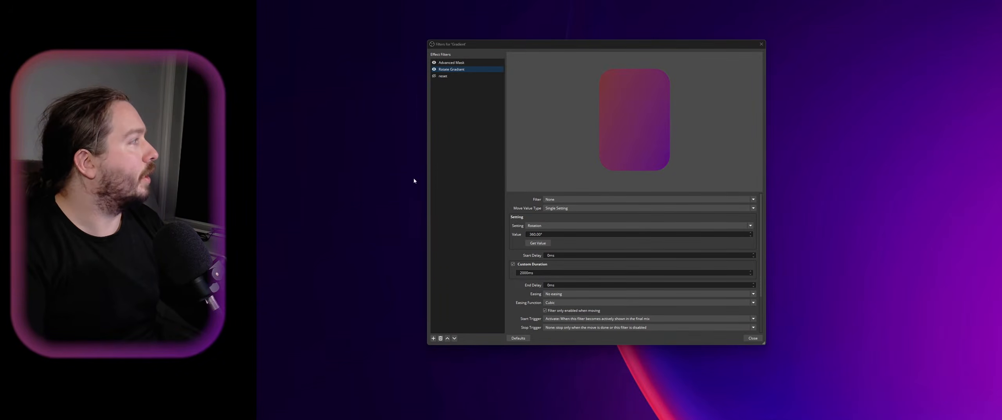
drag(568, 48, 745, 52)
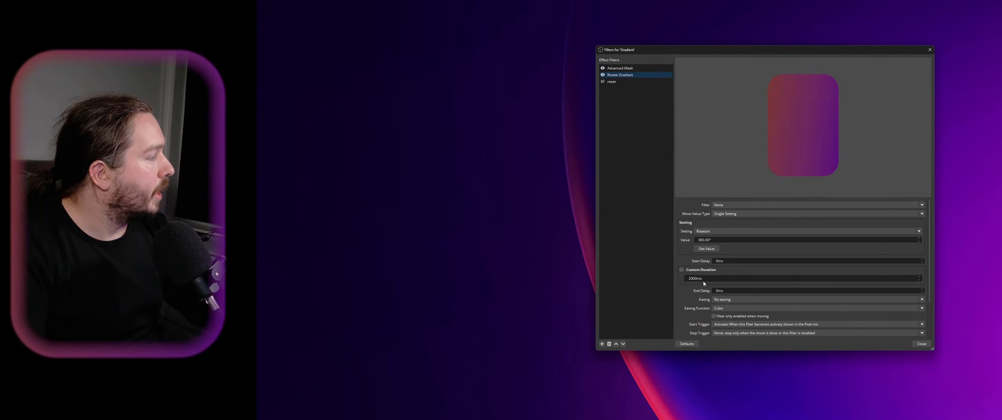
Review the Rotate Gradient filter's trigger and next-move settings, and display the reset filter's settings
scroll(689, 291, down, 2)
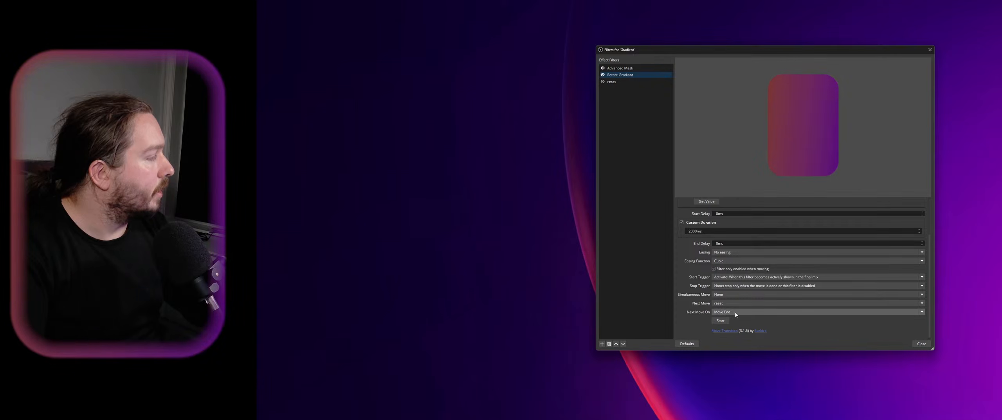
click(634, 82)
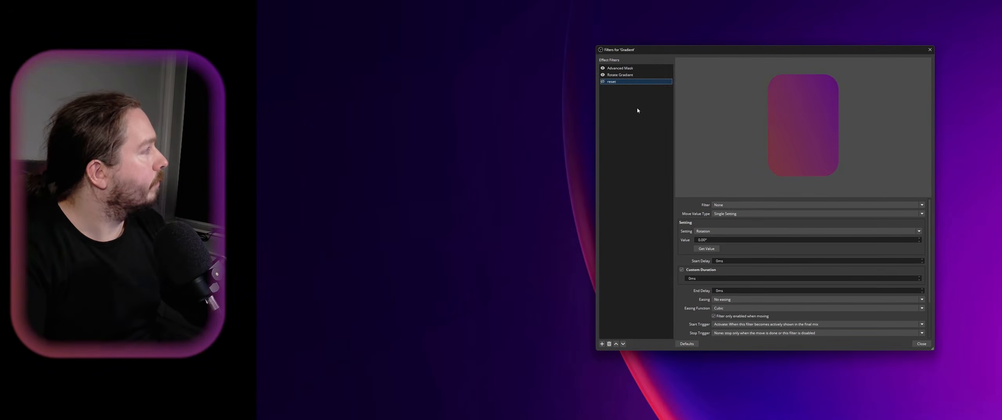
Add a Colour Key filter named TO GREEN (FOLLOW) to the Gradient source
click(602, 344)
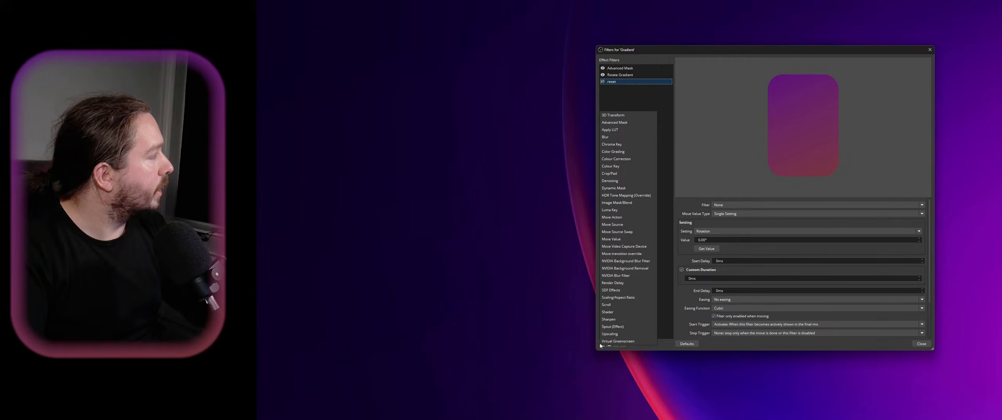
click(626, 166)
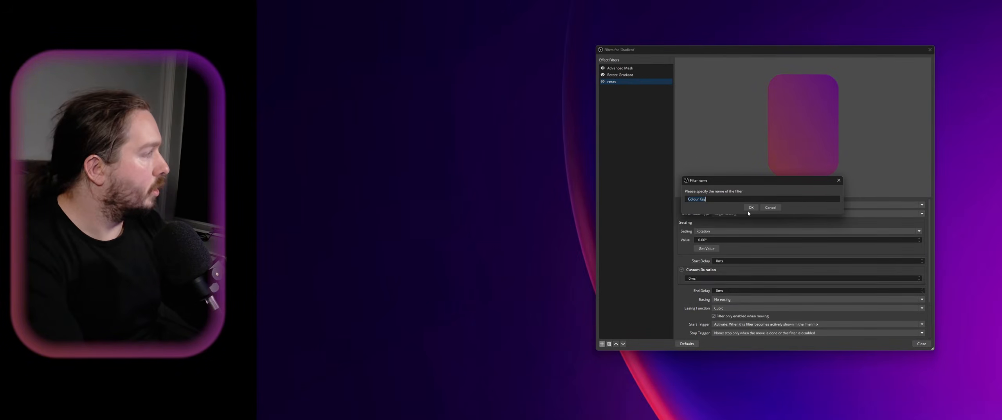
text(T)
key(BackSpace)
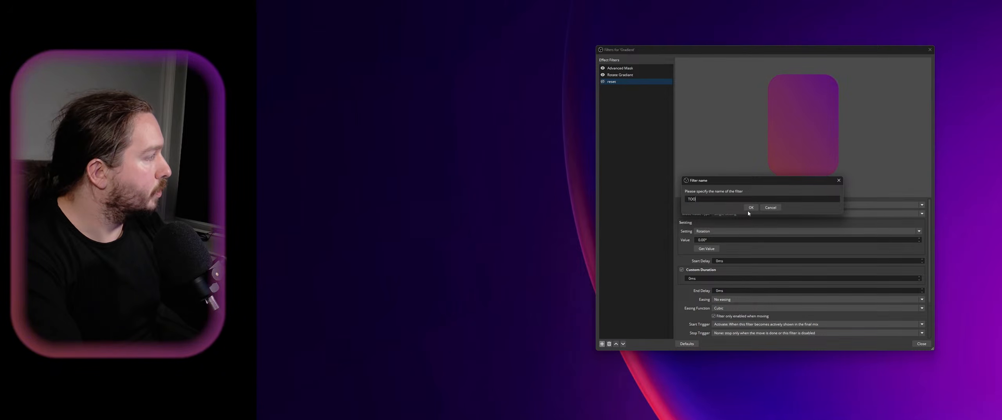
text(TO GREEN)
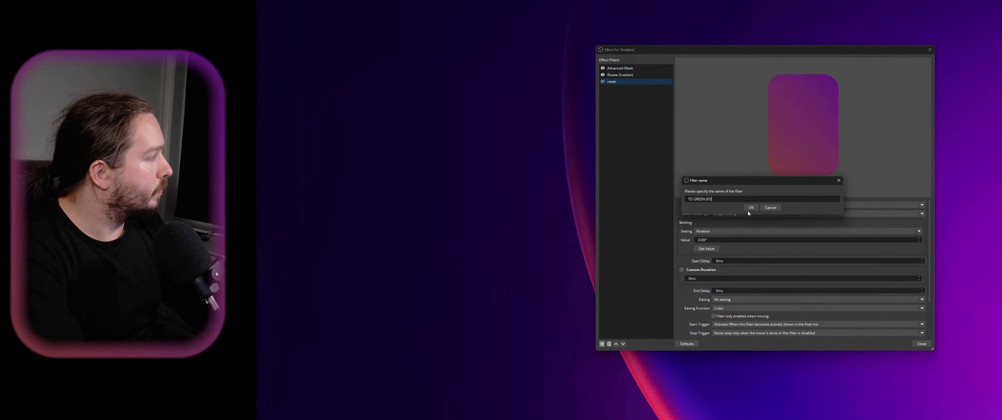
text( (FOLLOW))
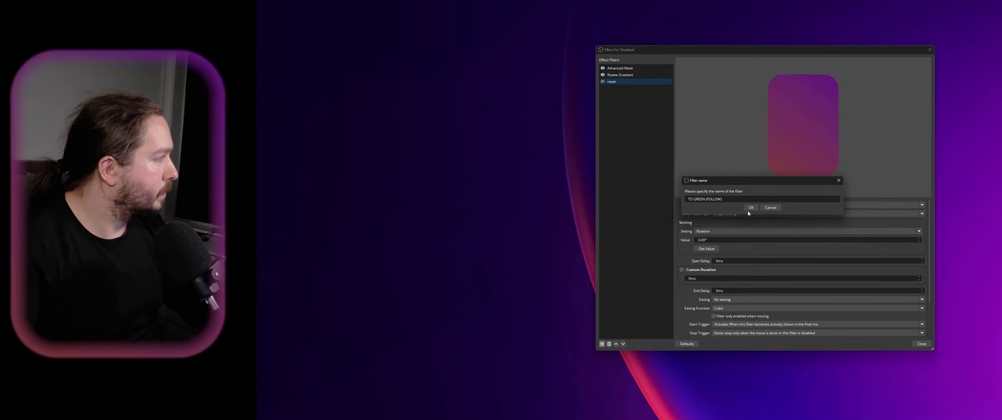
click(748, 206)
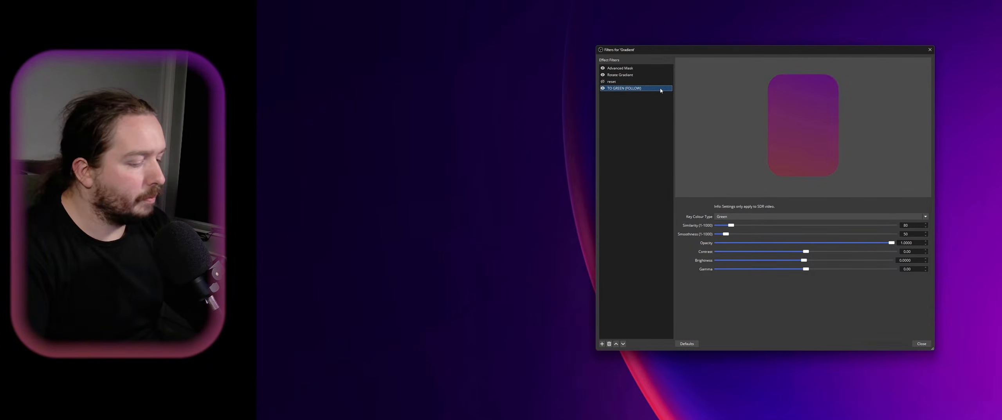
Remove the TO GREEN (FOLLOW) Colour Key filter from the Gradient source
key(Delete)
click(790, 207)
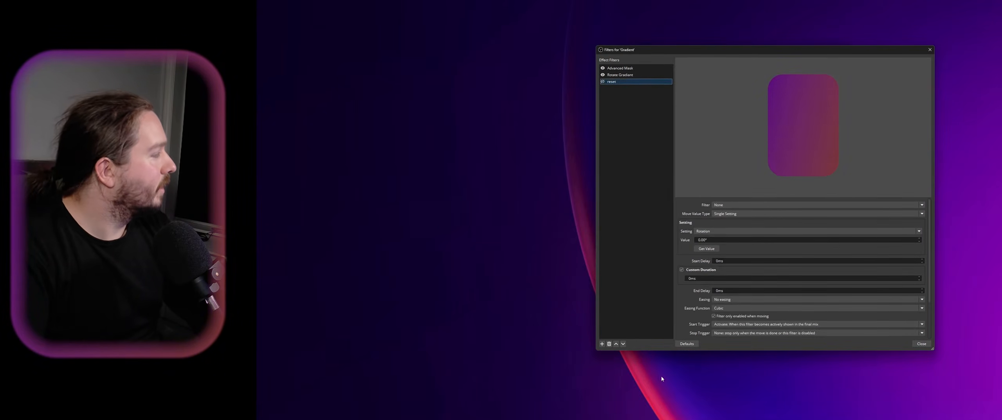
click(603, 344)
click(622, 164)
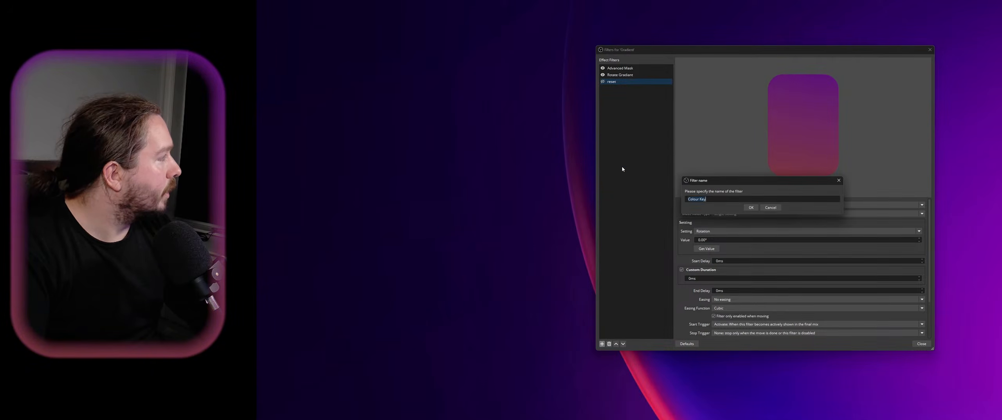
click(771, 207)
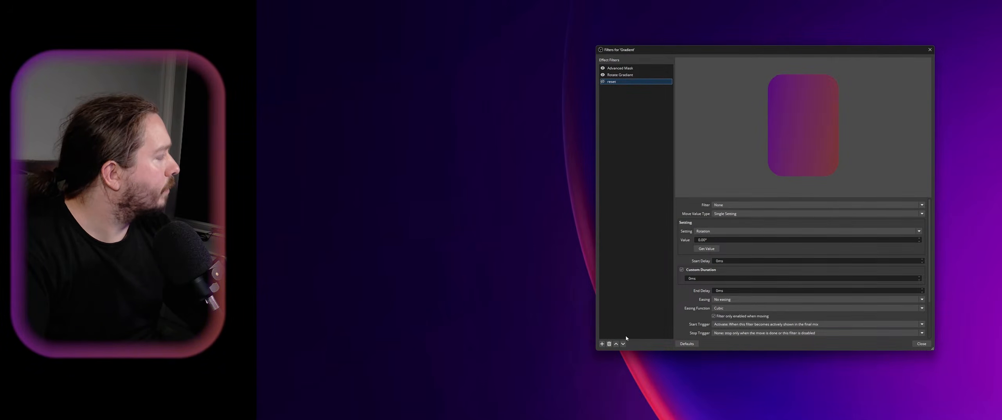
Add a Color Grading filter named TO GREEN (FOLLOW) to the Gradient source
click(602, 344)
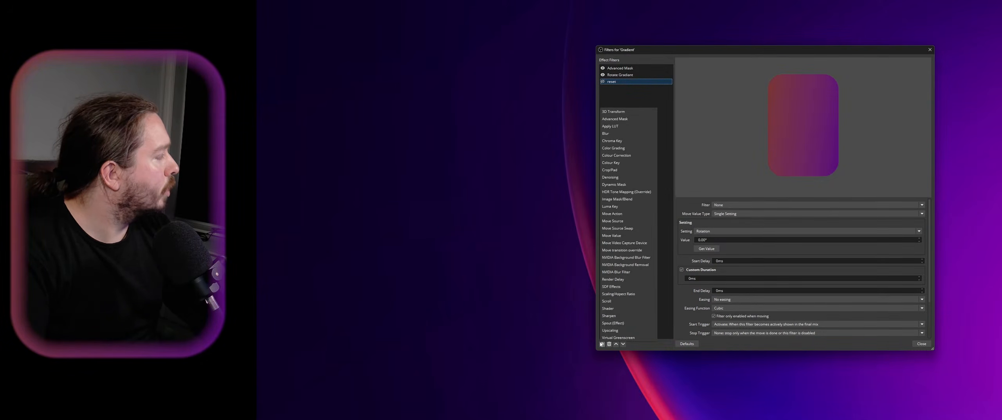
click(634, 149)
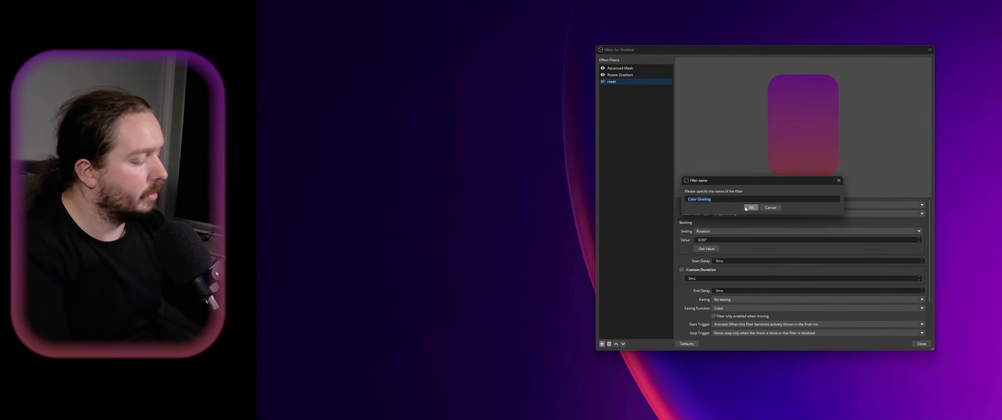
text(TO GREE)
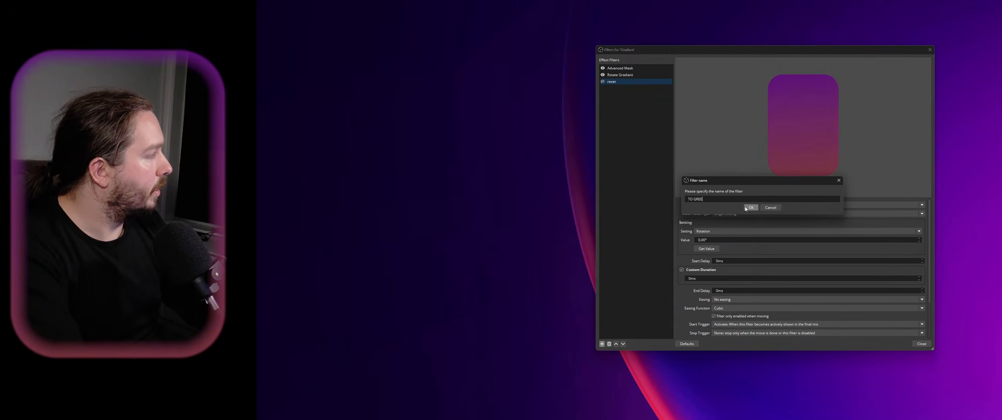
text(N (FOLLOW))
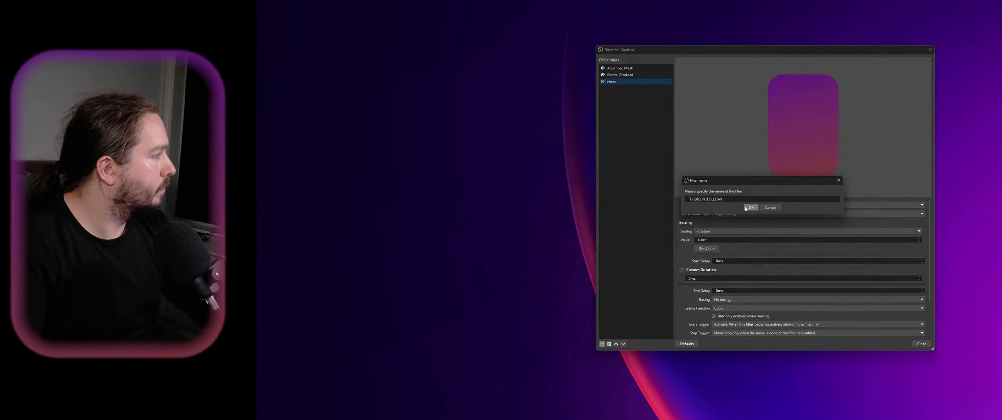
click(750, 208)
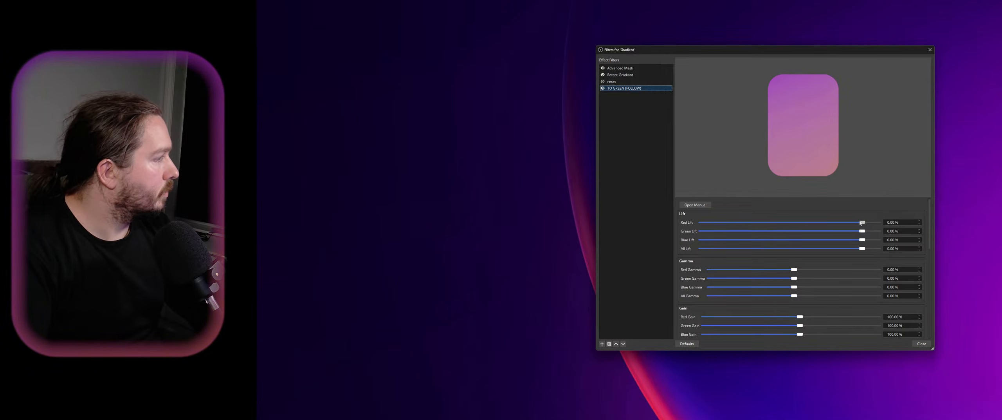
Try Red Lift and Blue Lift at -1000% in the TO GREEN (FOLLOW) filter, and undo the Blue Lift change
drag(861, 223, 780, 223)
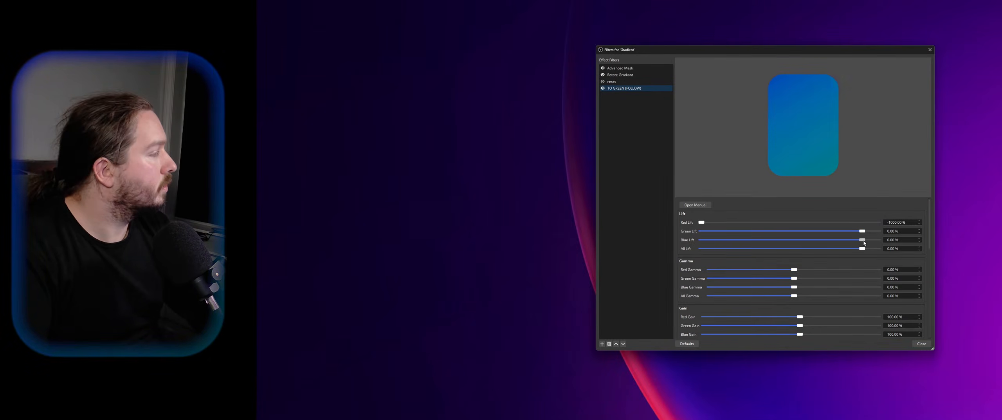
drag(864, 242, 829, 239)
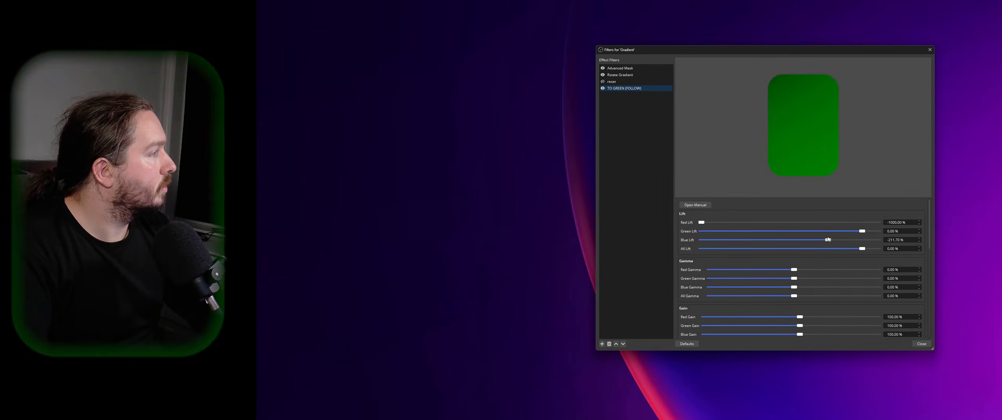
drag(737, 230, 682, 230)
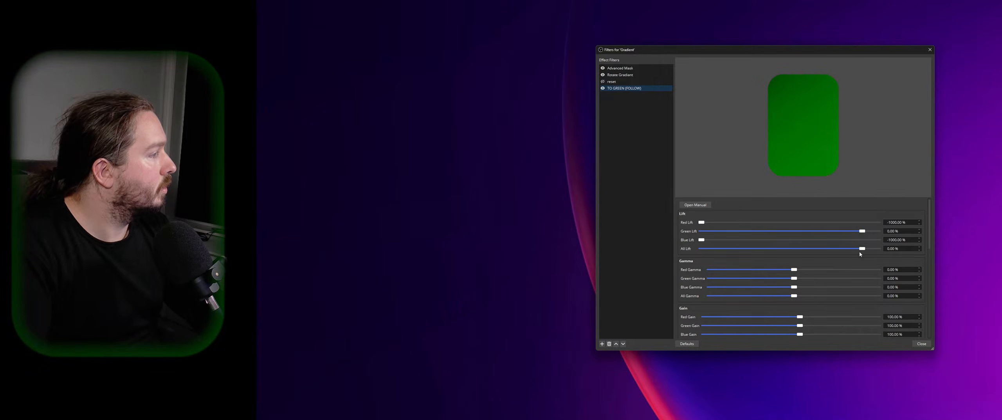
mouse_move(863, 250)
mouse_down()
mouse_move(804, 250)
mouse_move(869, 250)
mouse_move(860, 252)
mouse_up()
key(ctrl+z)
key(ctrl+z)
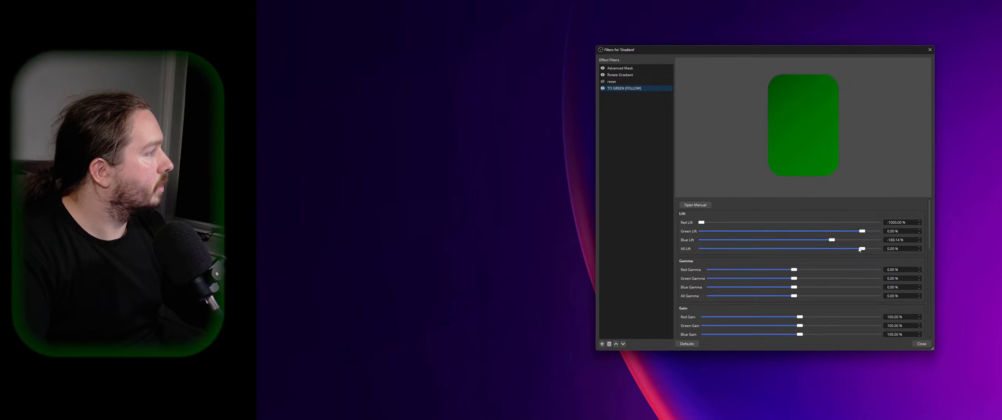
key(ctrl+z)
Try Red Lift at about -478% and Blue Lift at about -475%, adjust Green Lift, and return all Lift values to 0%
drag(701, 222, 785, 224)
click(786, 240)
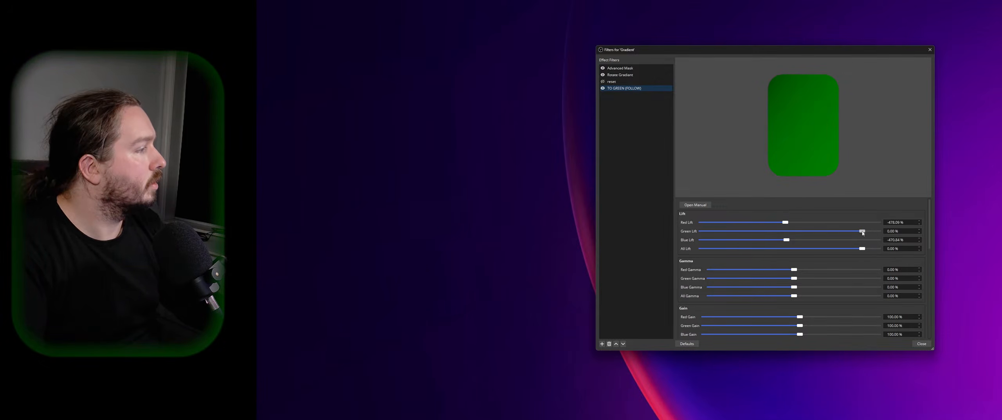
drag(873, 231, 869, 235)
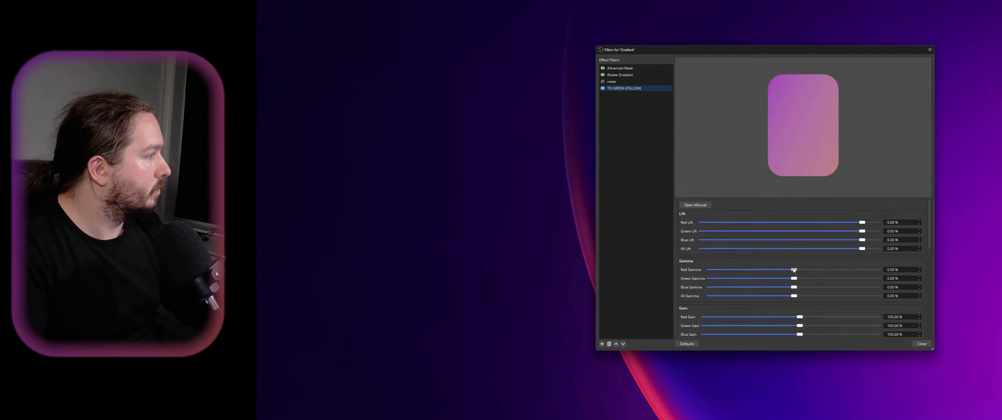
Set the TO GREEN (FOLLOW) filter's Red Gamma to about -150% and its Green Gamma to about 285%
mouse_move(795, 269)
mouse_down()
mouse_move(776, 269)
mouse_move(824, 278)
mouse_move(782, 269)
mouse_up()
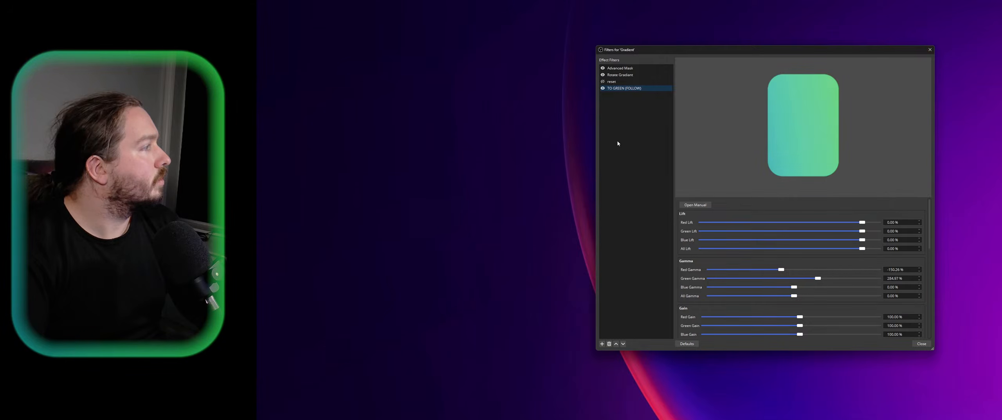
click(602, 343)
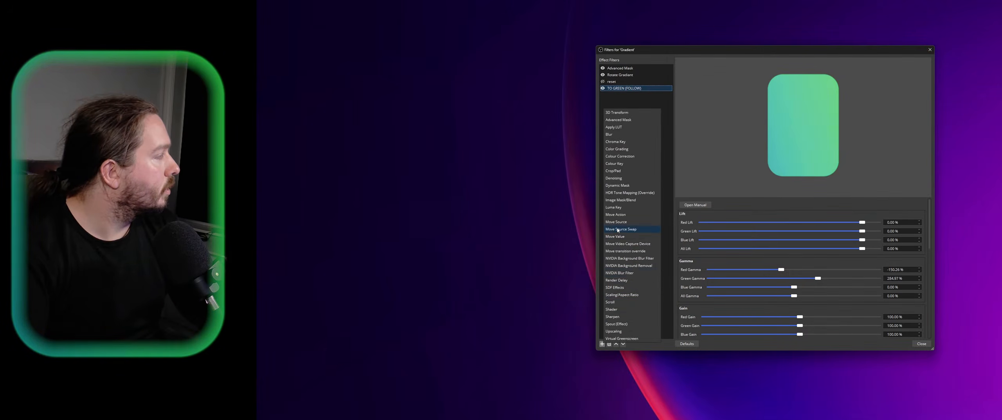
click(677, 147)
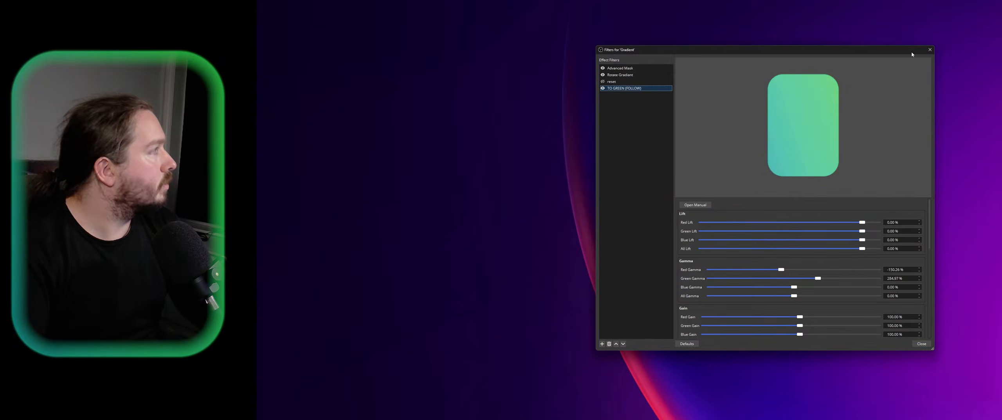
Toggle the TO GREEN (FOLLOW) filter to compare the border colours, leave it disabled, and close the Gradient source's filters
click(604, 88)
click(603, 88)
click(603, 88)
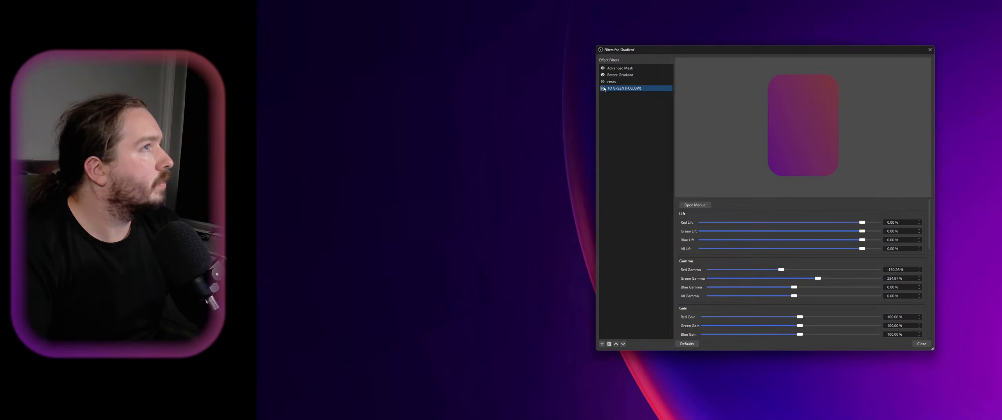
click(604, 88)
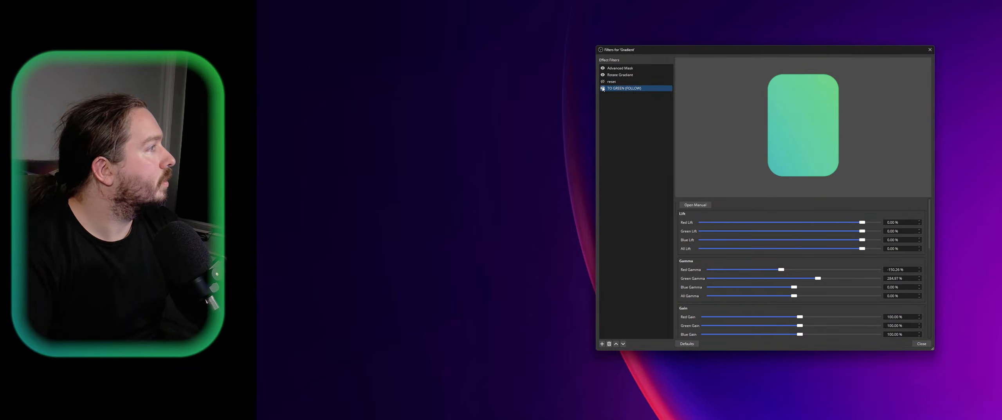
click(604, 88)
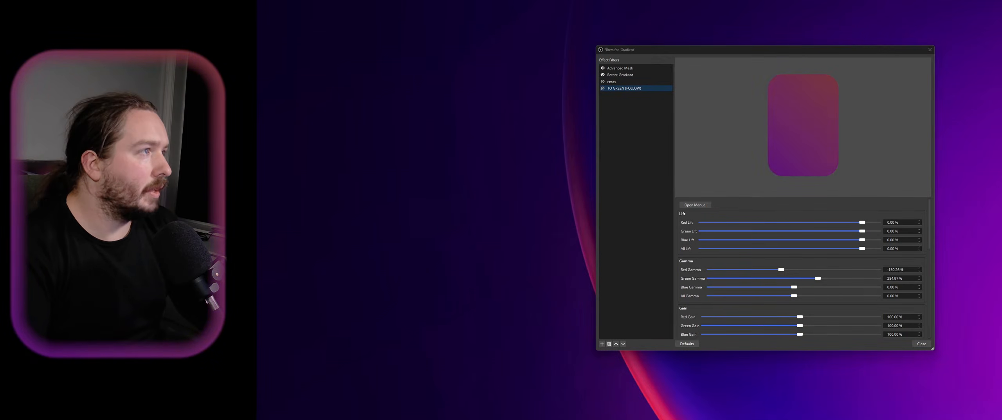
key(Escape)
Enlarge the webcam scene's filters window, examine which filters its Move Value filter can target, and close the window
drag(1001, 192, 795, 92)
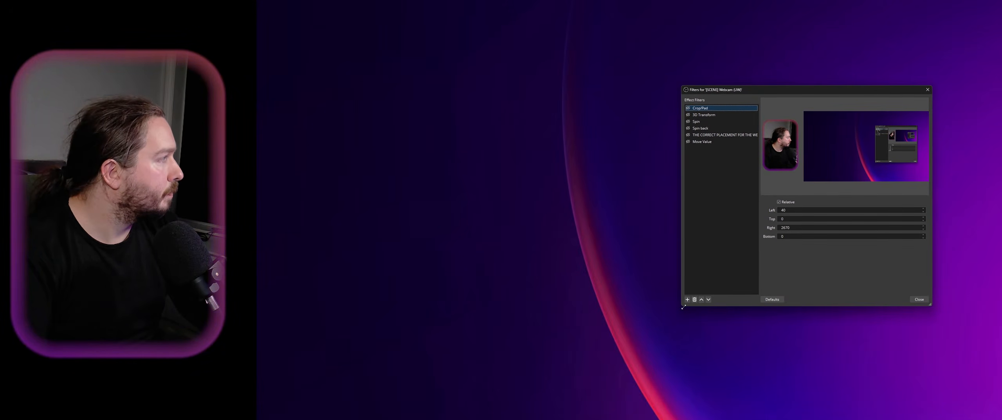
drag(684, 306, 617, 352)
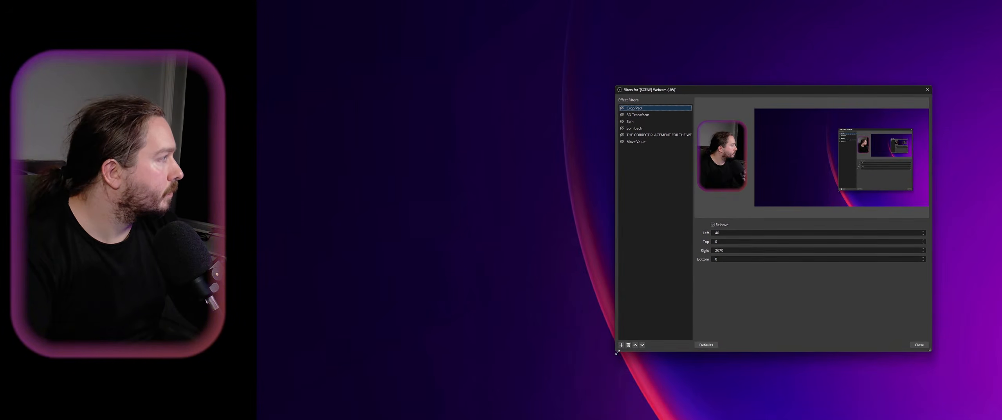
click(644, 142)
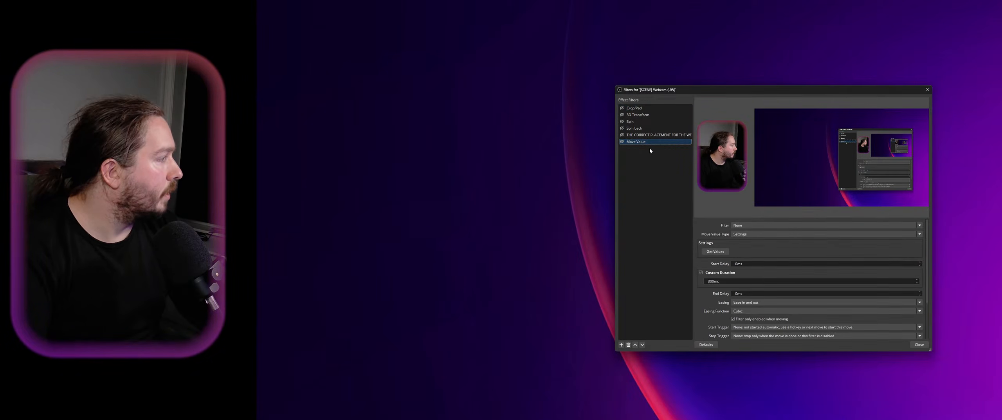
click(780, 225)
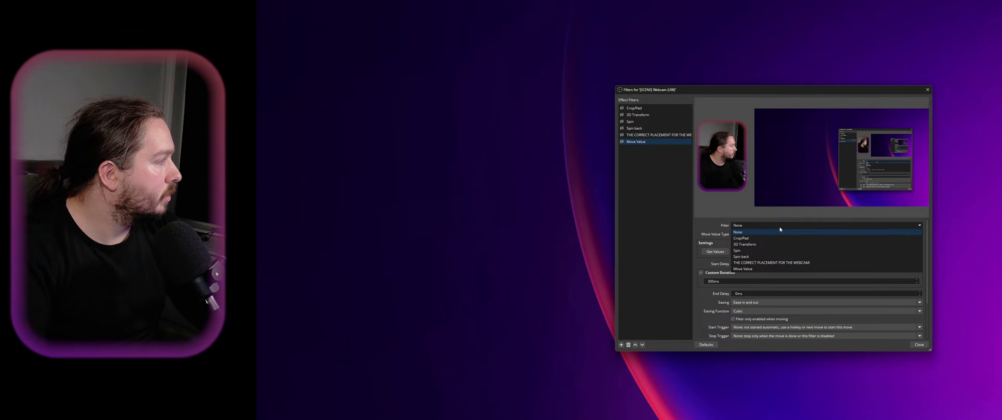
click(780, 227)
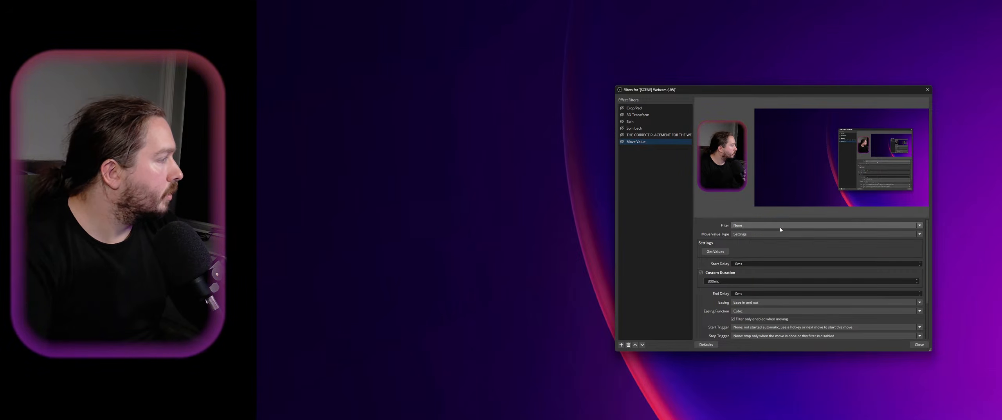
click(784, 233)
click(782, 226)
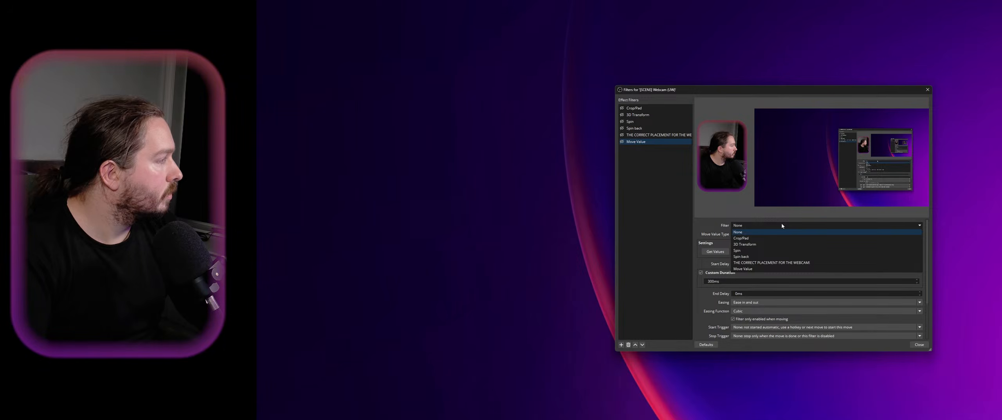
click(782, 225)
click(920, 344)
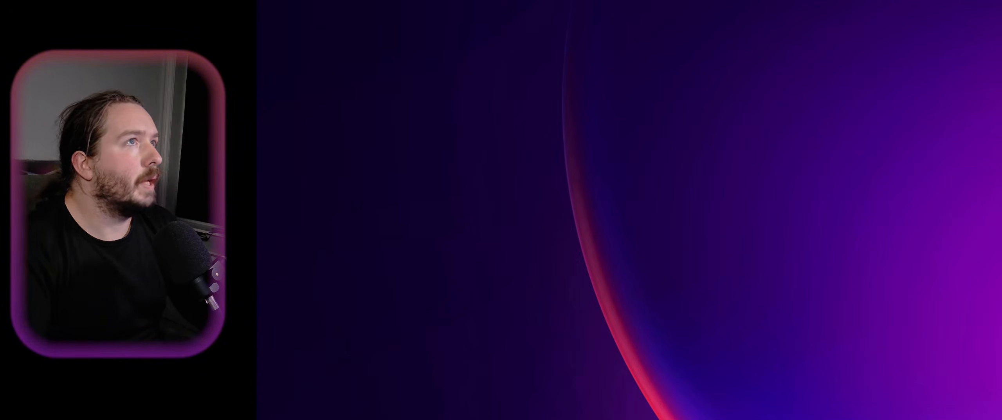
drag(813, 147, 805, 88)
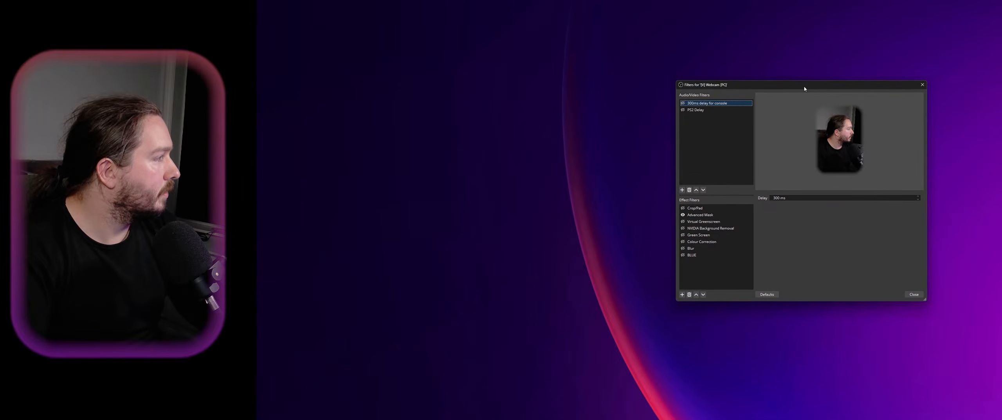
click(923, 84)
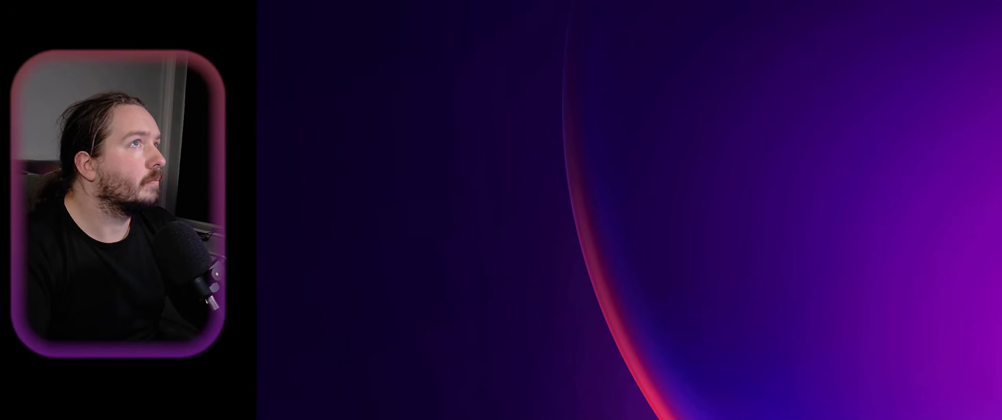
drag(1001, 98, 735, 116)
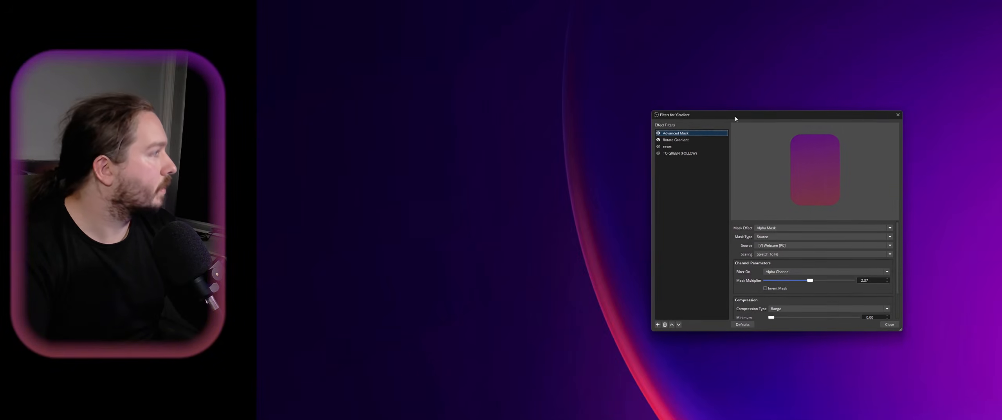
click(658, 325)
click(675, 225)
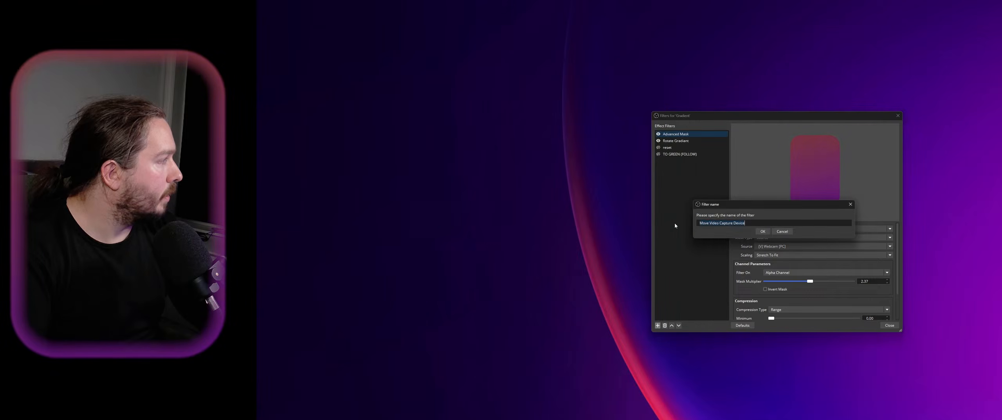
click(782, 231)
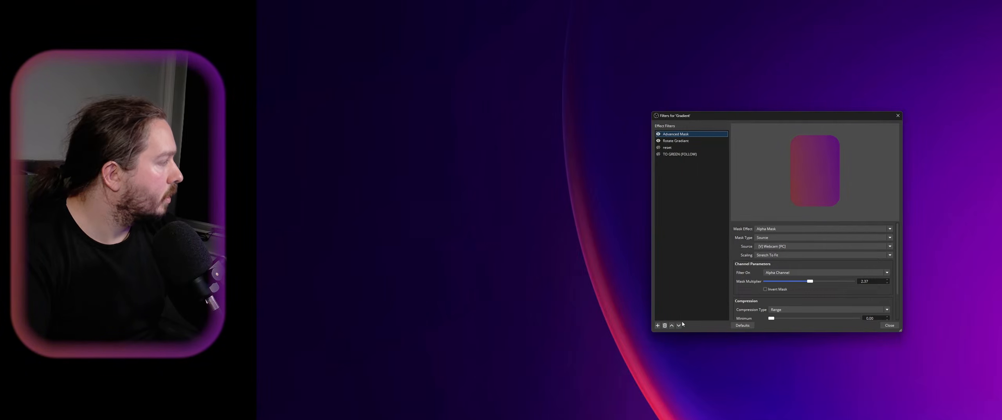
Add a Move Value filter named "TO GREEN (ANIMATION)" to the Gradient source
click(659, 325)
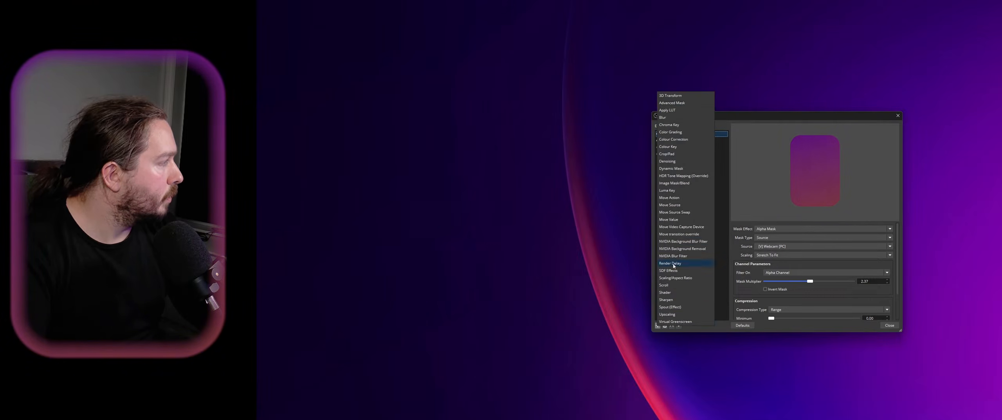
click(685, 223)
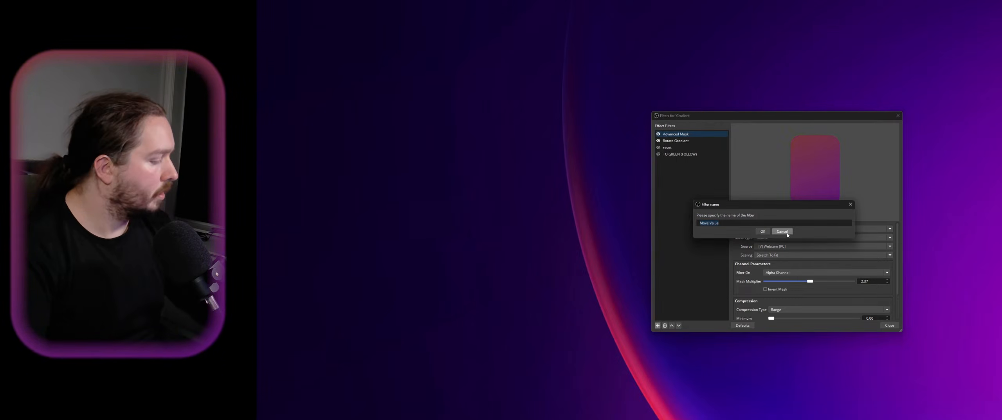
text(TO GRRE)
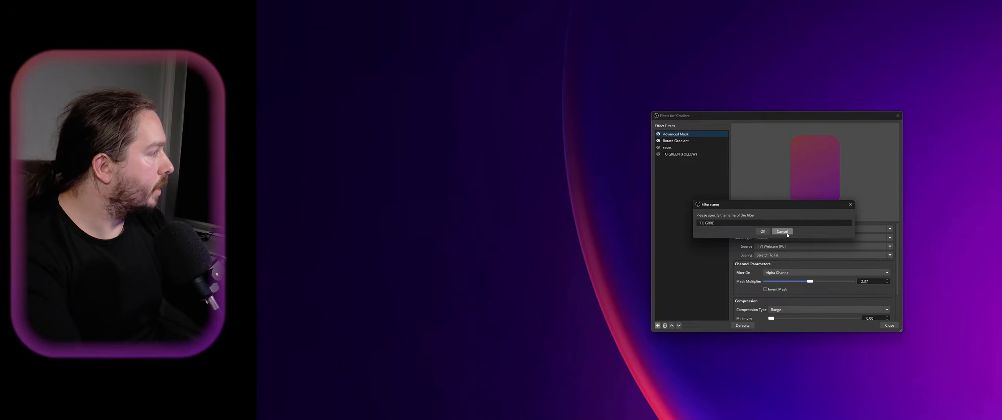
key(BackSpace)
text(EN)
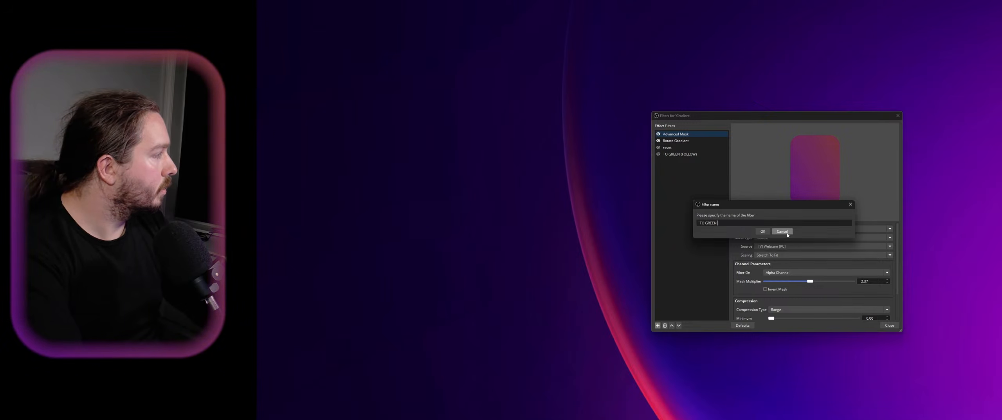
key(BackSpace)
text((AN)
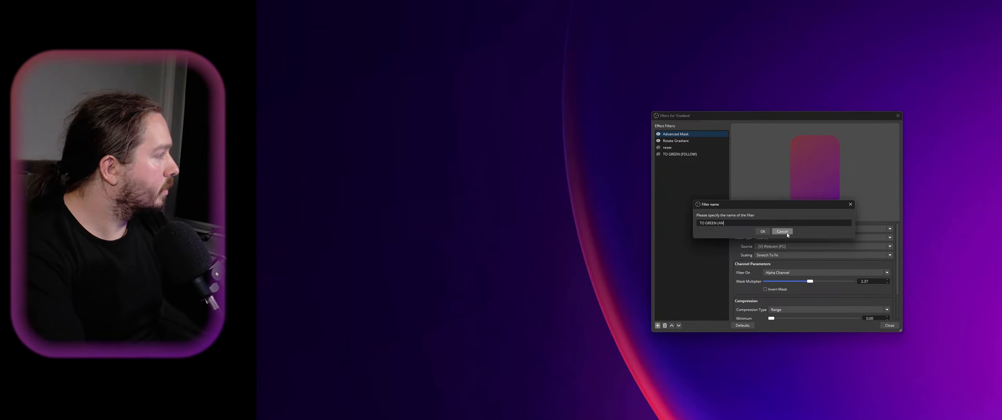
text(IMATION)
key(Return)
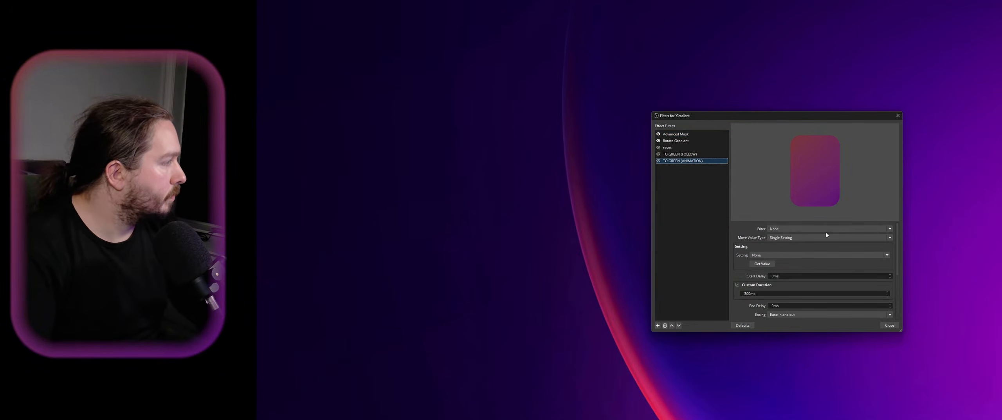
Target the TO GREEN (FOLLOW) filter with the Settings move value type, load its current values, and check them in the animation filter
click(823, 229)
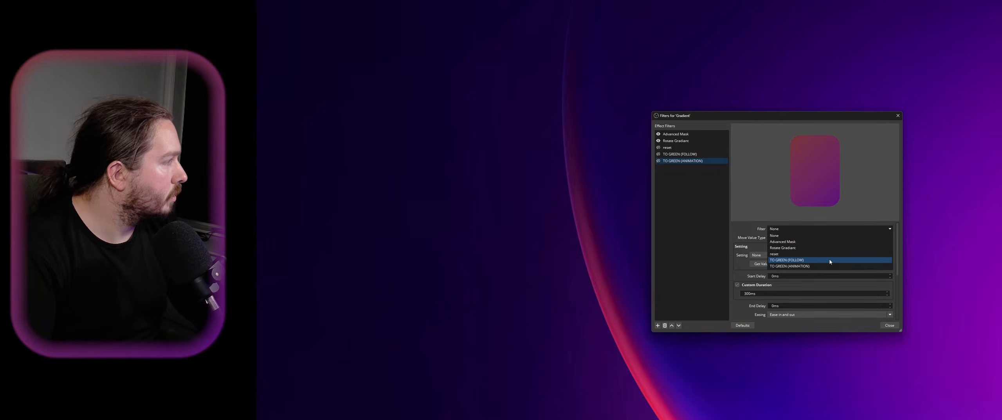
click(830, 260)
click(831, 238)
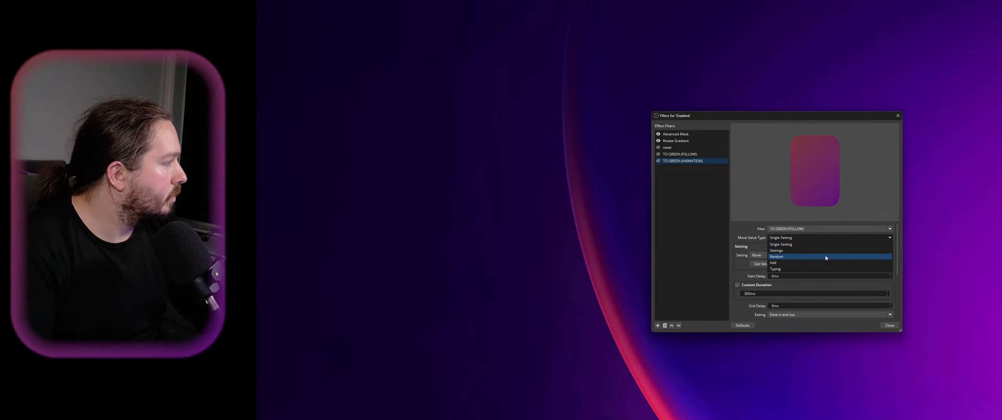
click(825, 251)
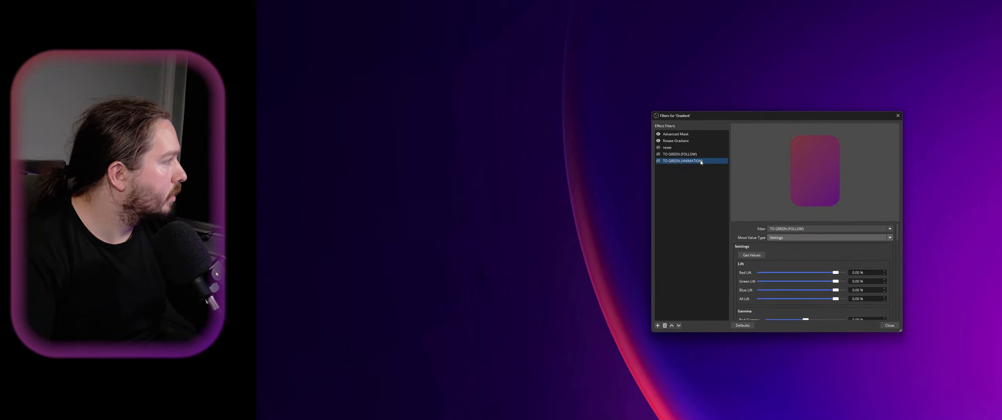
scroll(734, 253, down, 5)
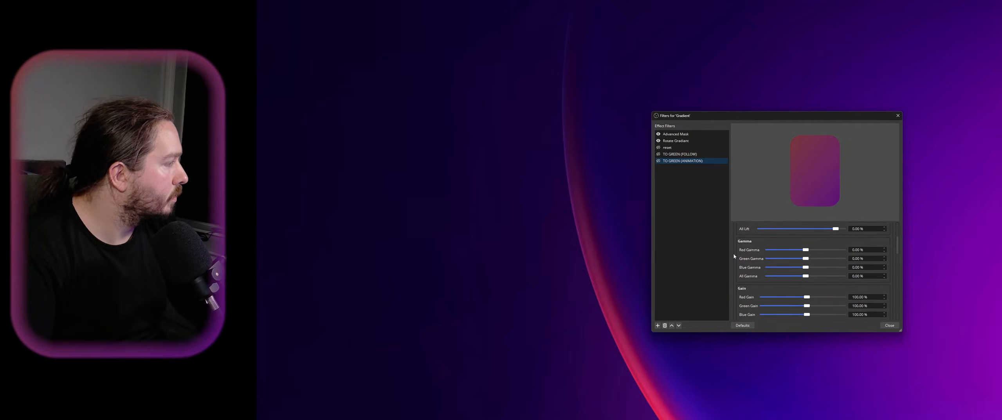
scroll(734, 256, up, 5)
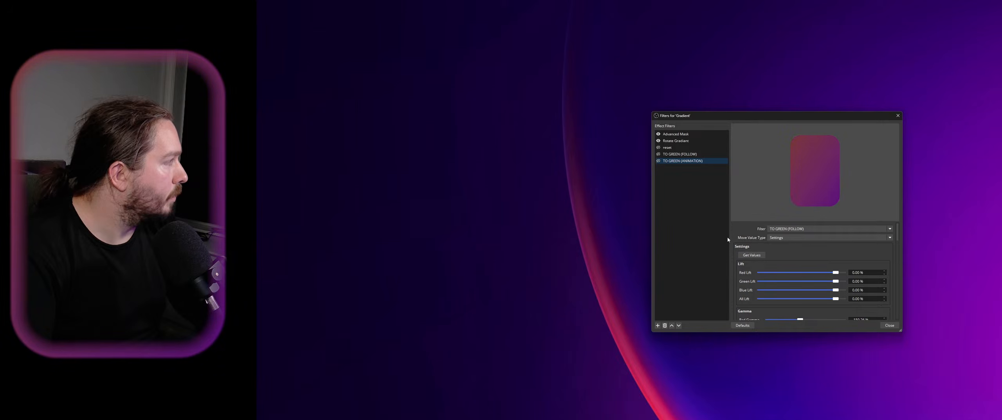
scroll(734, 271, down, 5)
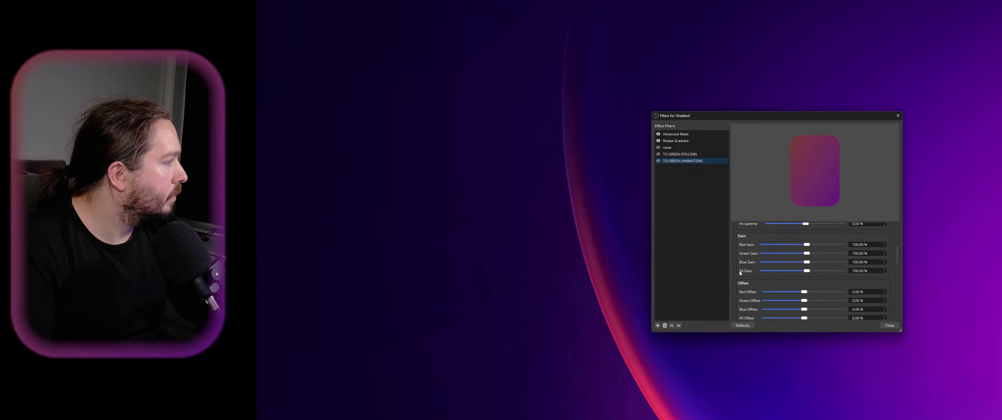
scroll(739, 276, down, 5)
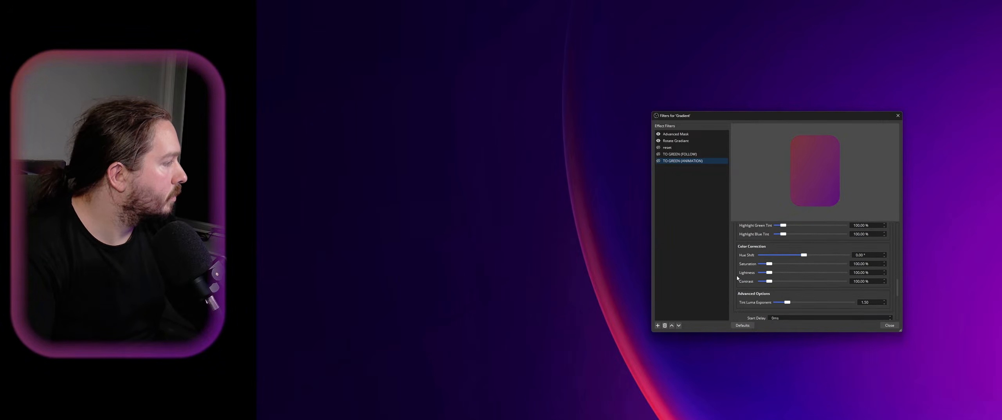
scroll(736, 276, up, 8)
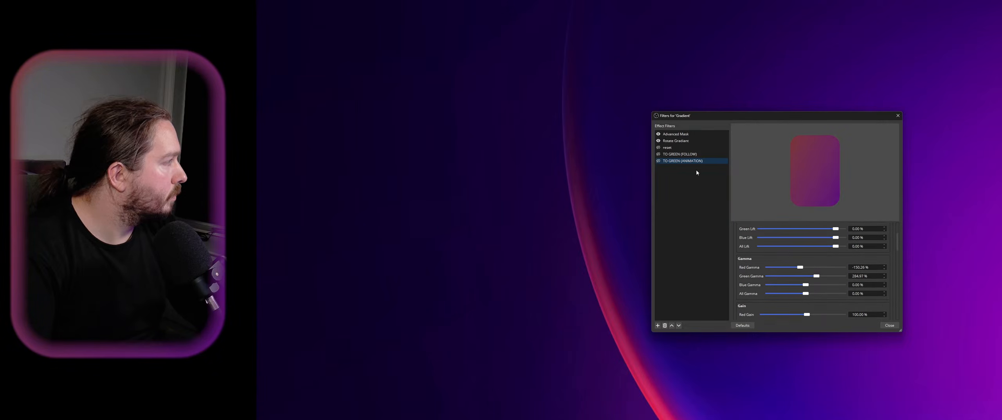
Trigger the TO GREEN (ANIMATION) filter as a test and enable the TO GREEN (FOLLOW) filter
click(700, 156)
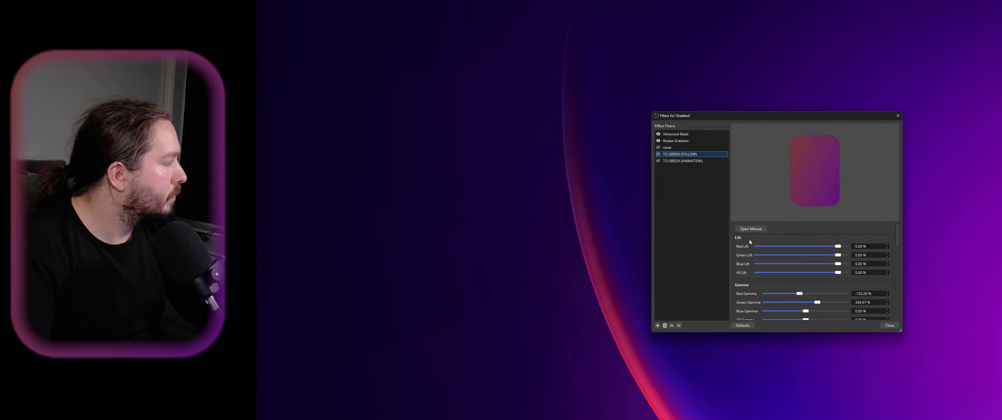
click(660, 161)
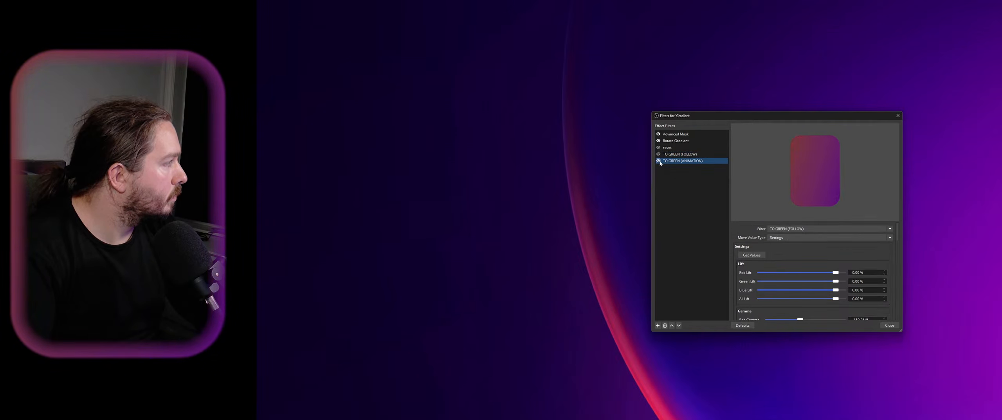
click(670, 154)
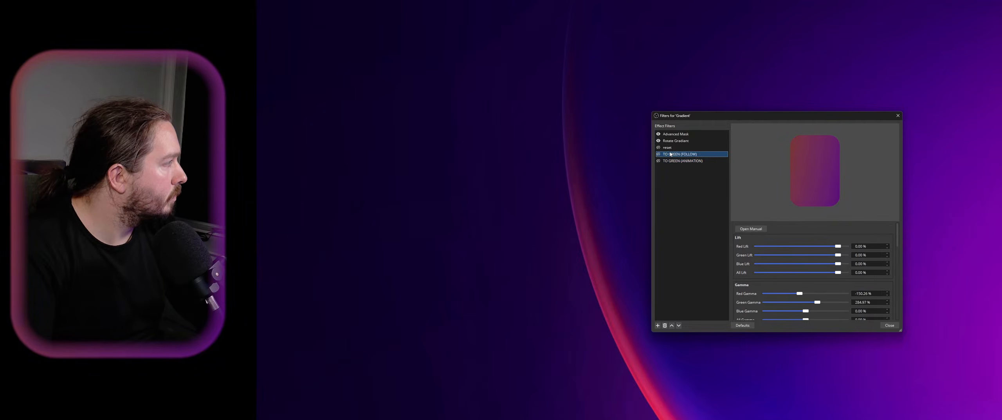
click(659, 155)
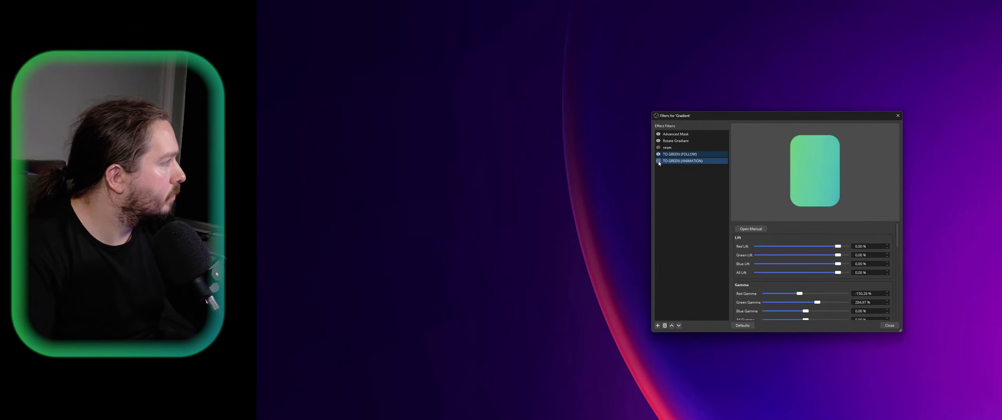
scroll(741, 239, down, 3)
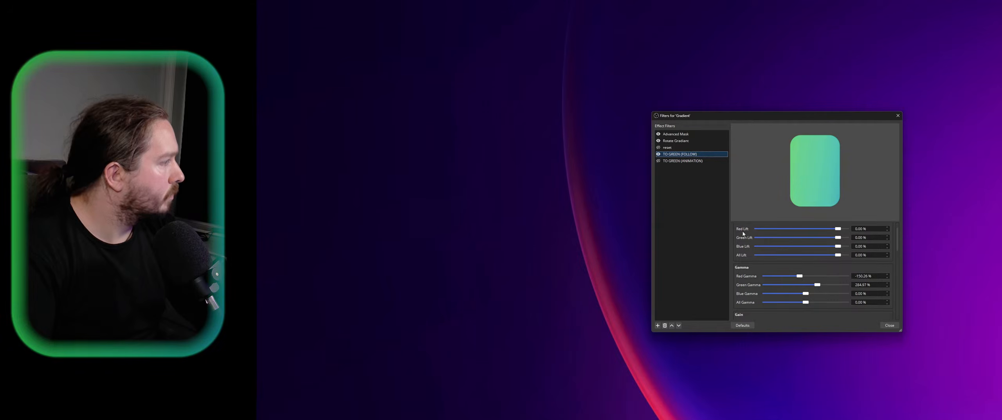
Set the TO GREEN (ANIMATION) filter's custom duration to 1000 ms and its easing to No easing
click(699, 160)
scroll(747, 258, down, 2)
scroll(745, 256, up, 2)
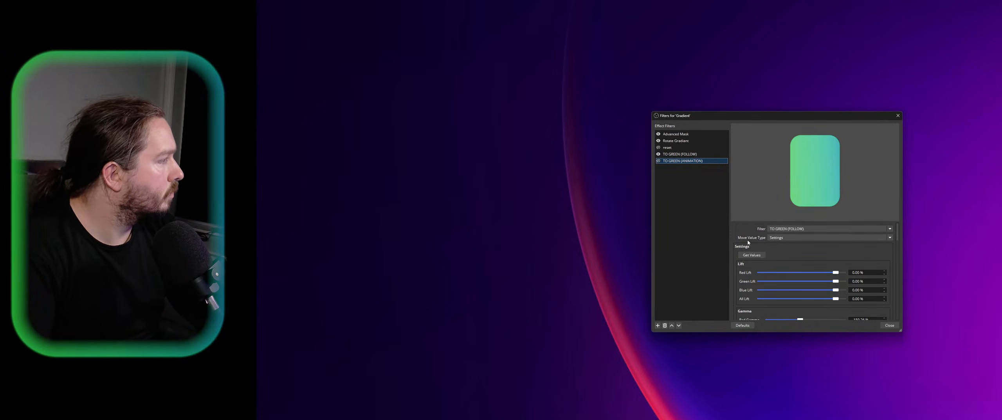
scroll(743, 250, down, 7)
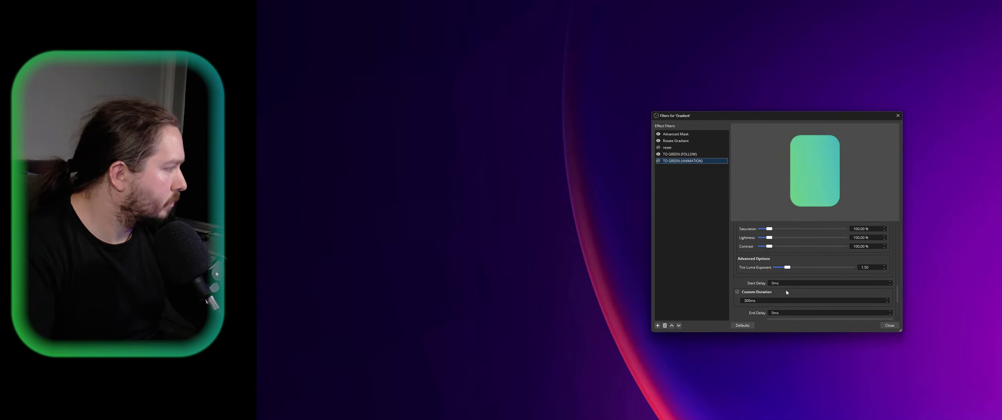
double_click(775, 300)
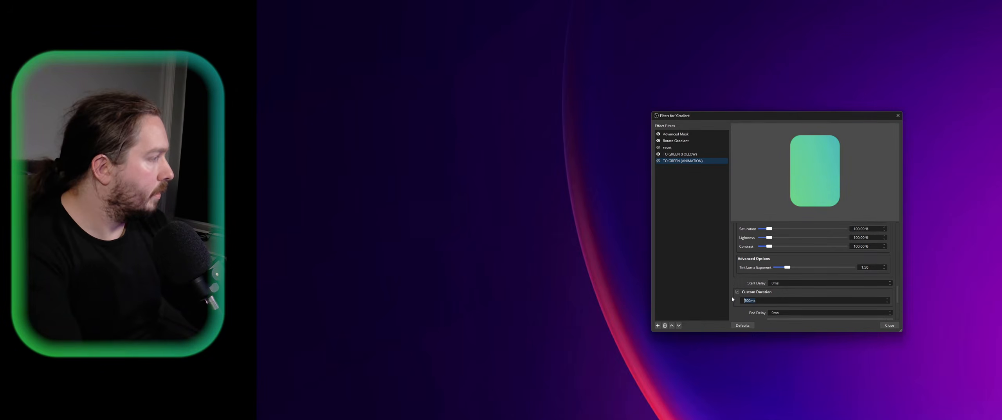
text(1000)
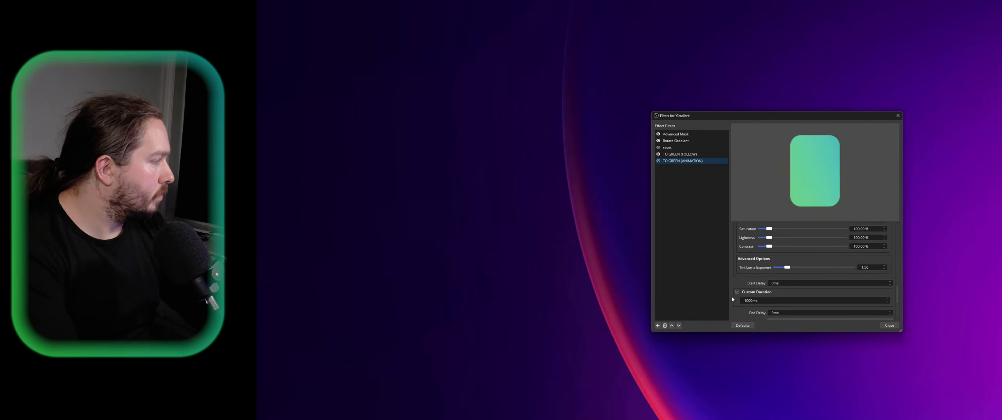
scroll(737, 311, down, 1)
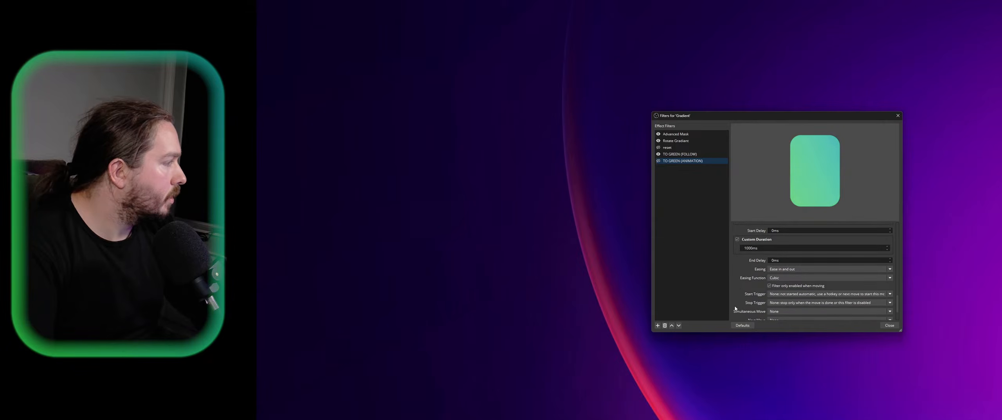
click(792, 268)
click(791, 276)
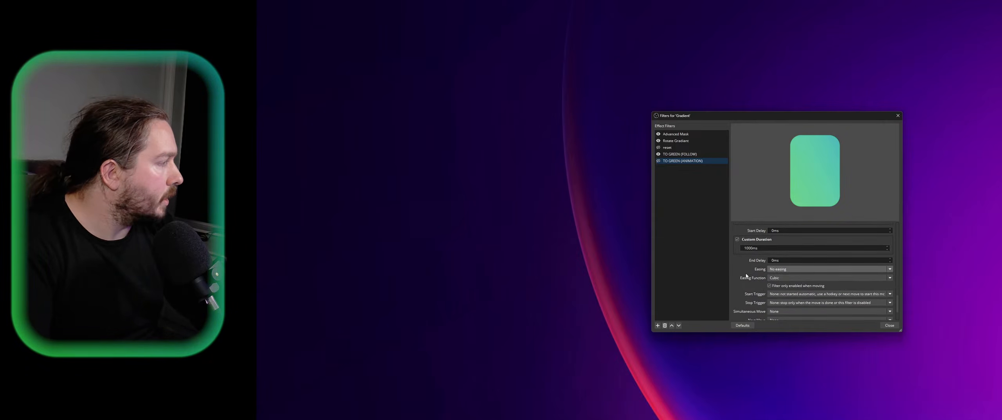
Set the TO GREEN (ANIMATION) filter's next move to Reverse and start the move to test the colour change
scroll(734, 279, down, 2)
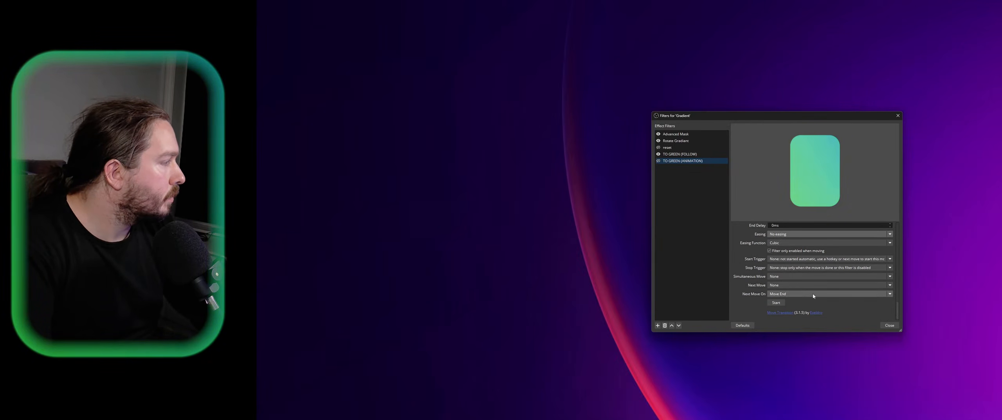
click(807, 286)
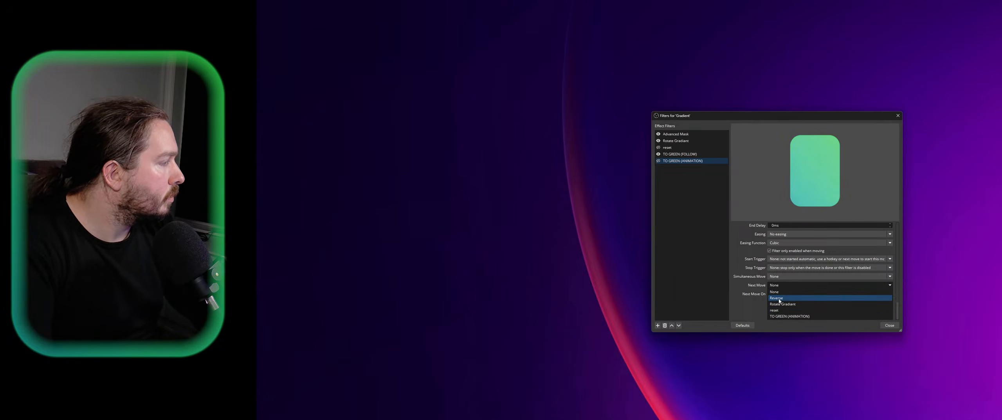
click(800, 298)
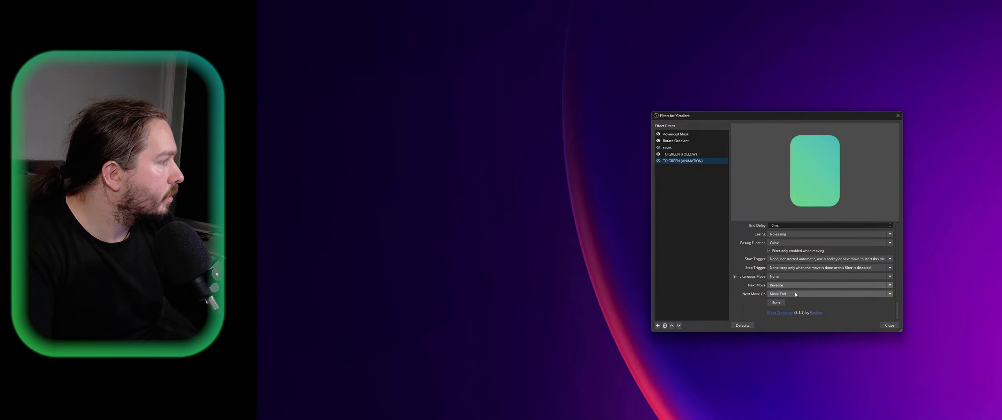
click(773, 302)
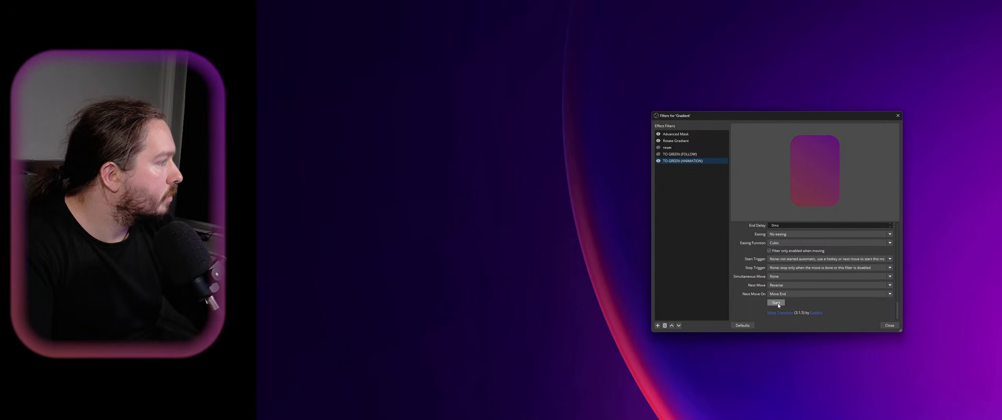
click(776, 303)
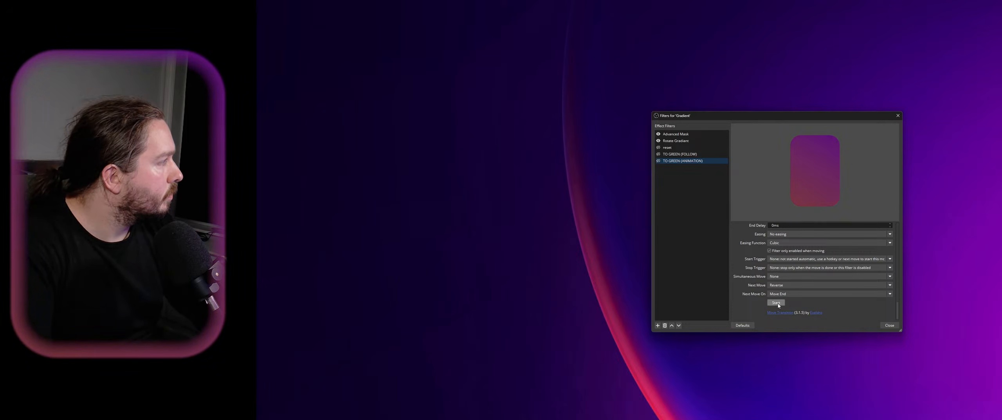
Run the TO GREEN (ANIMATION) move again and toggle the TO GREEN (FOLLOW) filter to check its effect on the gradient
click(776, 303)
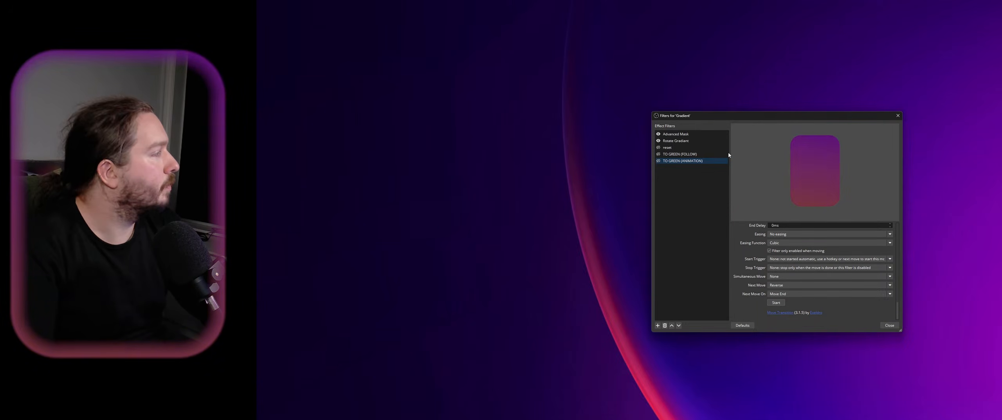
click(699, 154)
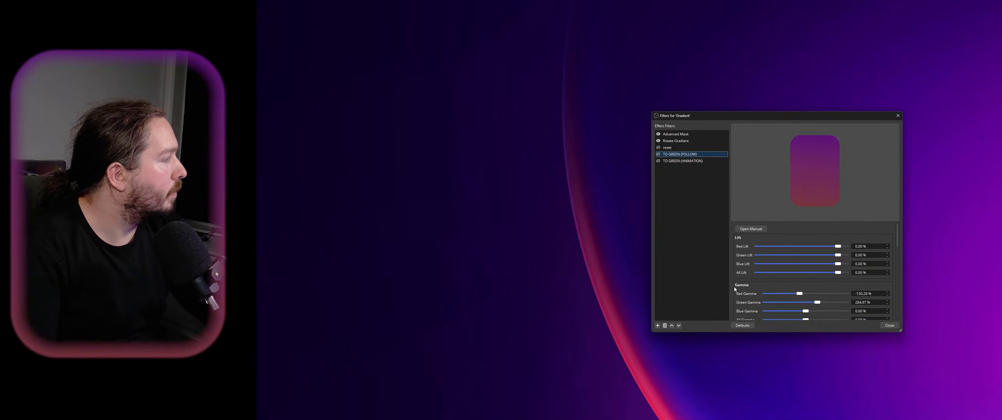
scroll(734, 288, down, 2)
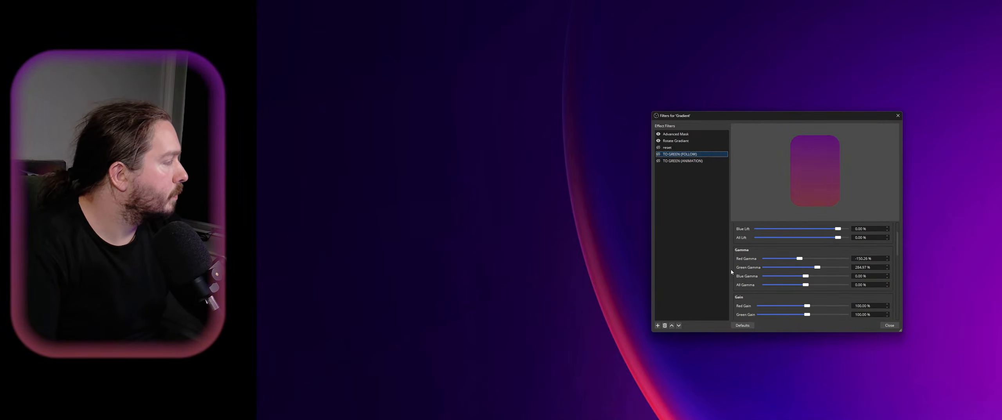
click(659, 154)
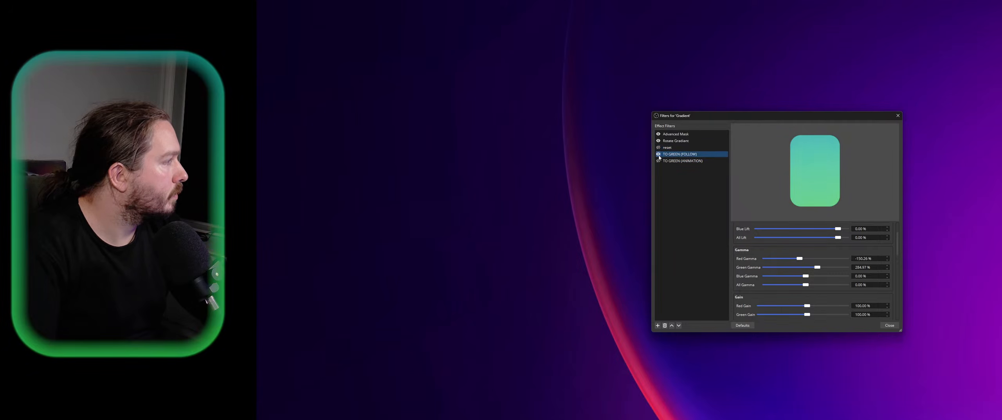
click(658, 155)
click(658, 154)
click(676, 161)
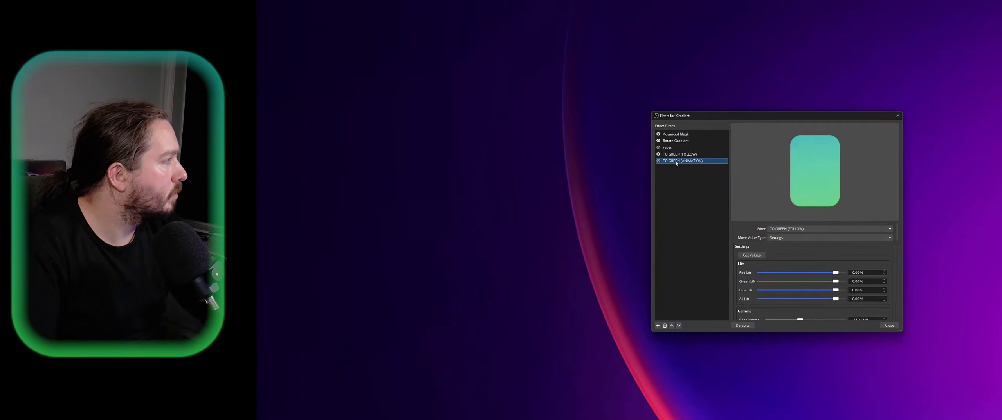
Compare the reset and TO GREEN (FOLLOW) filters, turn TO GREEN (FOLLOW) off, and trigger TO GREEN (ANIMATION) as a test
click(679, 156)
click(674, 147)
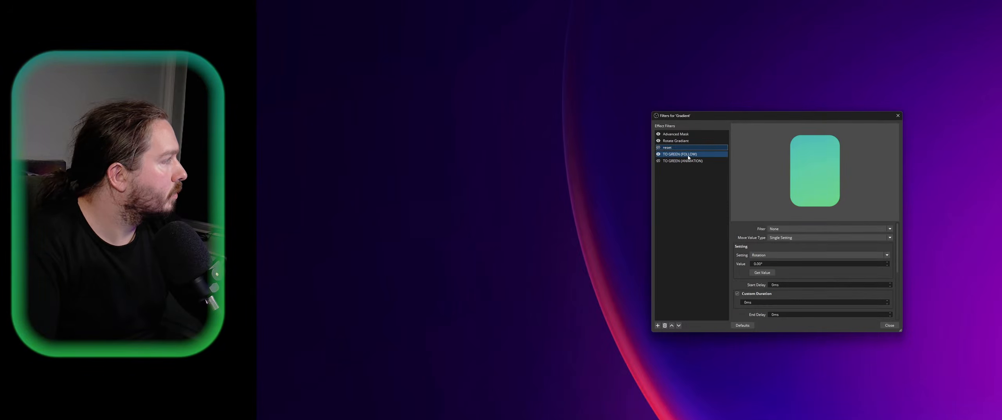
click(689, 156)
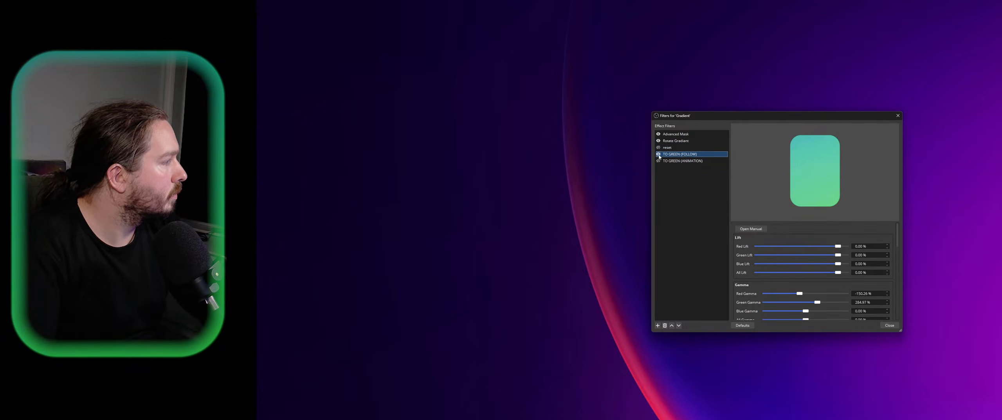
click(659, 154)
click(659, 155)
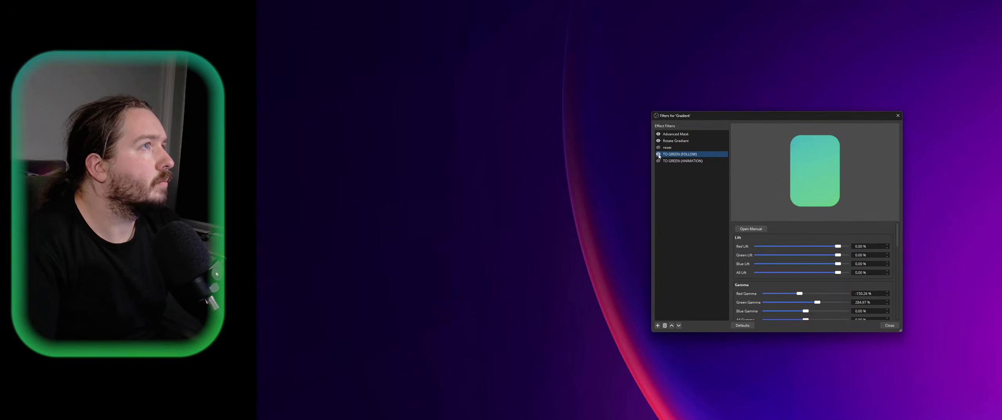
click(659, 154)
click(659, 160)
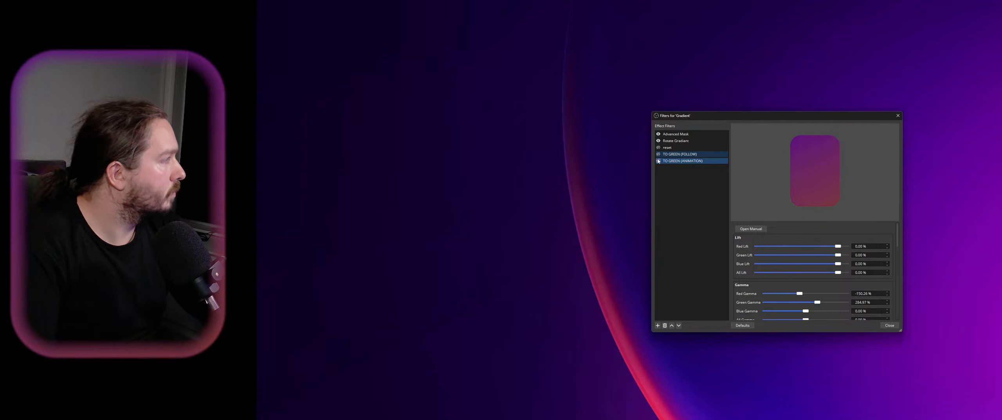
Check the available move value types of the TO GREEN (ANIMATION) filter and enable TO GREEN (FOLLOW)
click(668, 161)
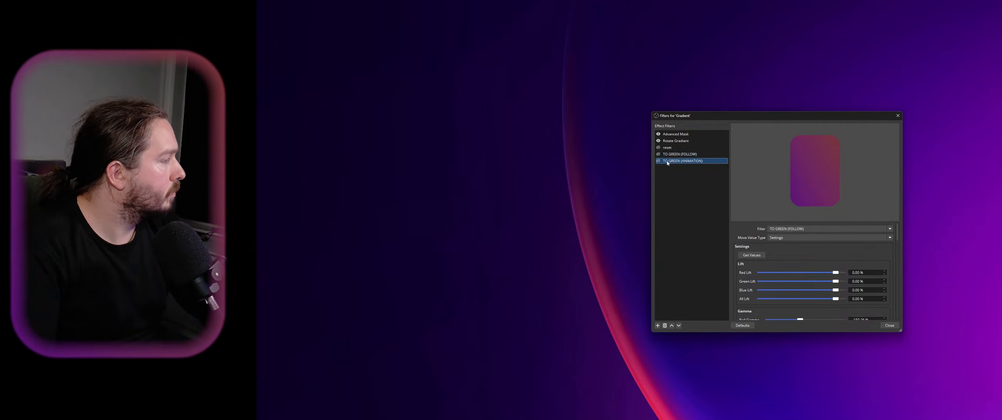
click(785, 238)
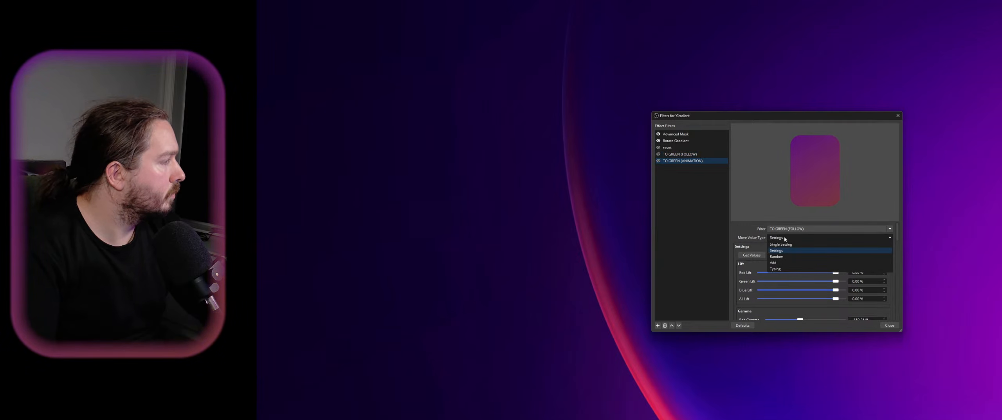
click(785, 238)
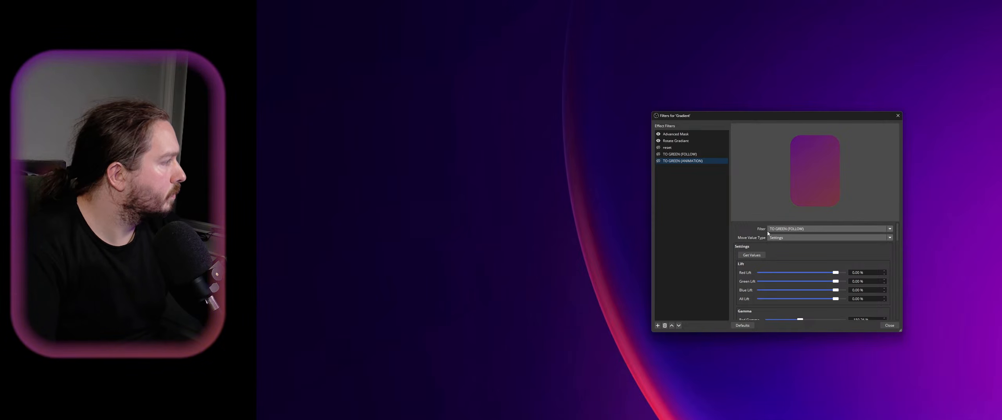
shift+click(660, 154)
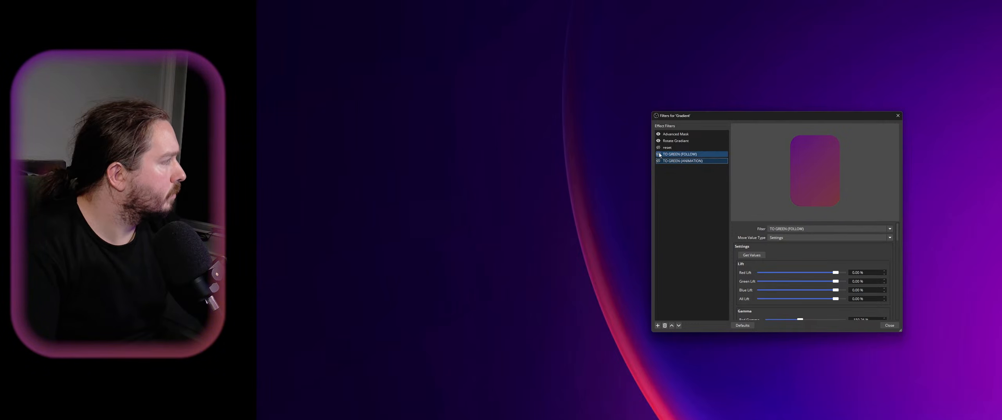
click(659, 155)
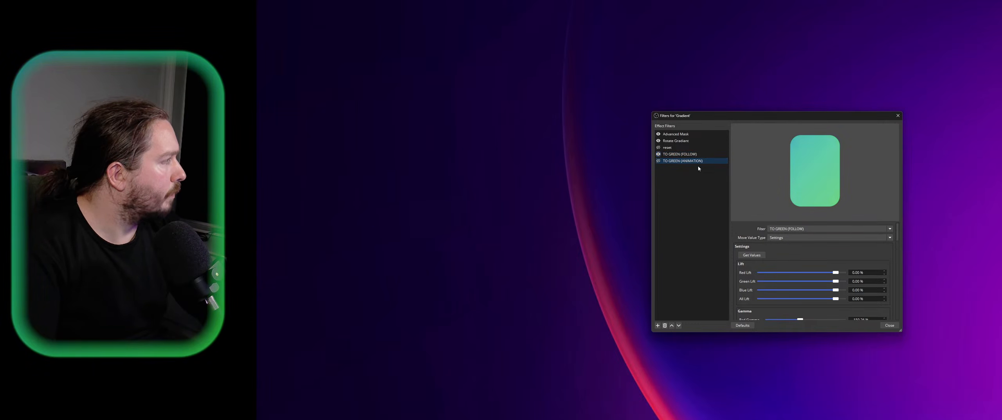
Reset the TO GREEN (FOLLOW) filter's colour grading settings to their defaults and turn the filter off
click(705, 154)
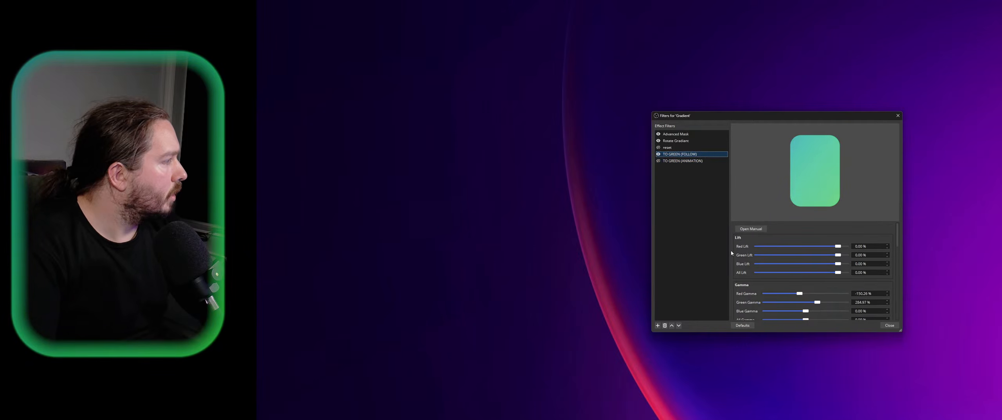
scroll(731, 254, down, 5)
click(742, 325)
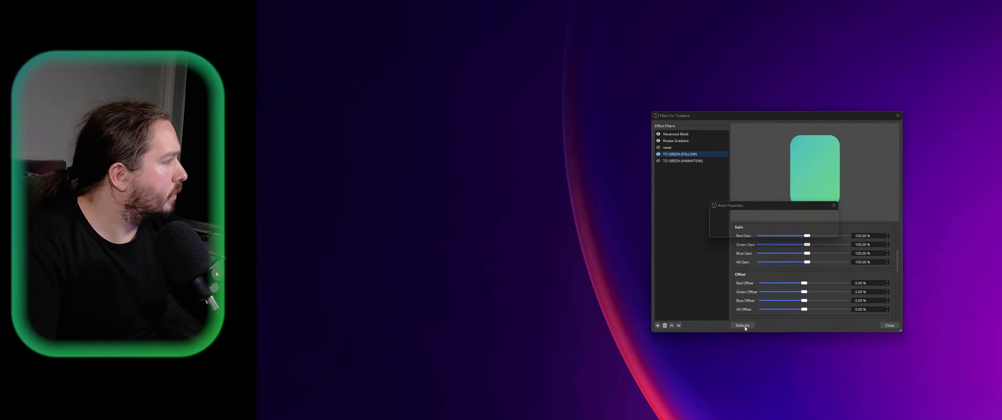
click(809, 226)
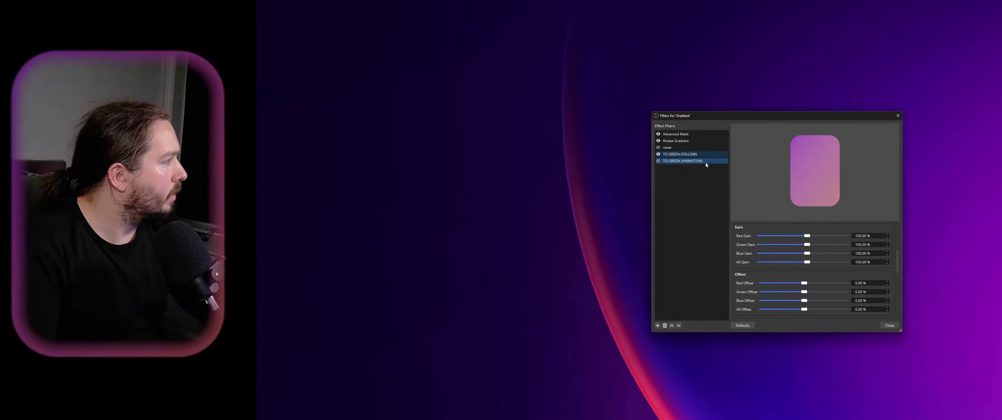
click(659, 154)
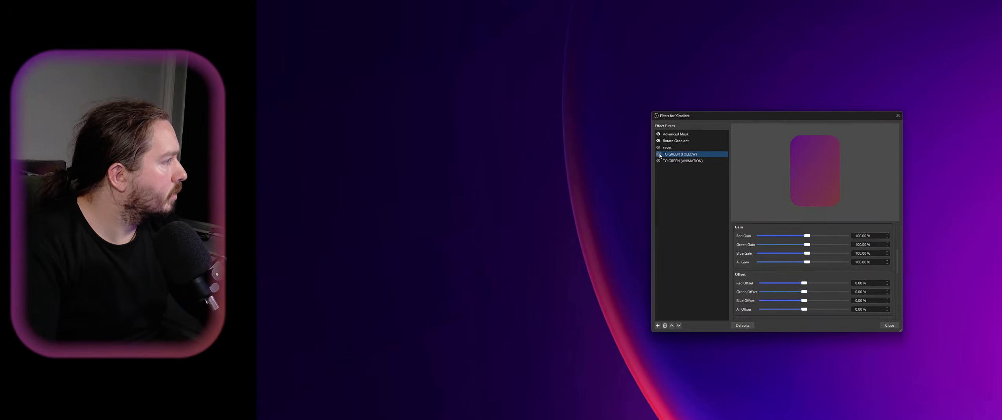
Enable the reset TO GREEN (FOLLOW) filter, trigger TO GREEN (ANIMATION) to test it, and turn TO GREEN (FOLLOW) off
scroll(731, 239, up, 5)
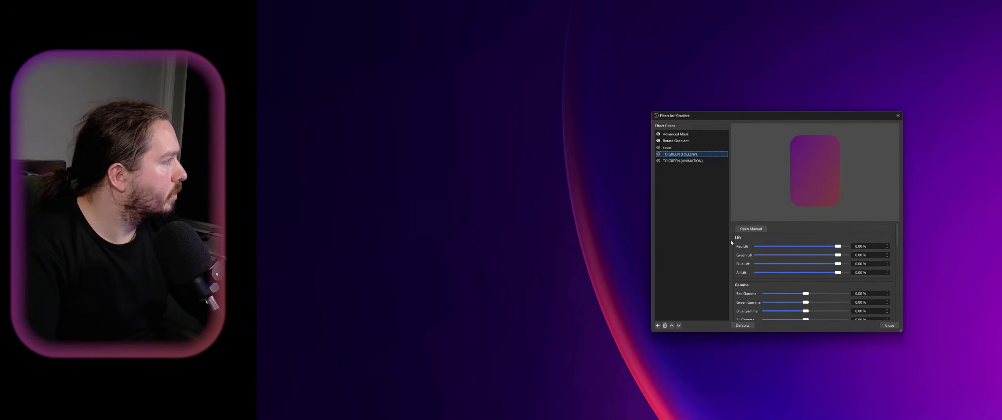
click(659, 154)
click(661, 161)
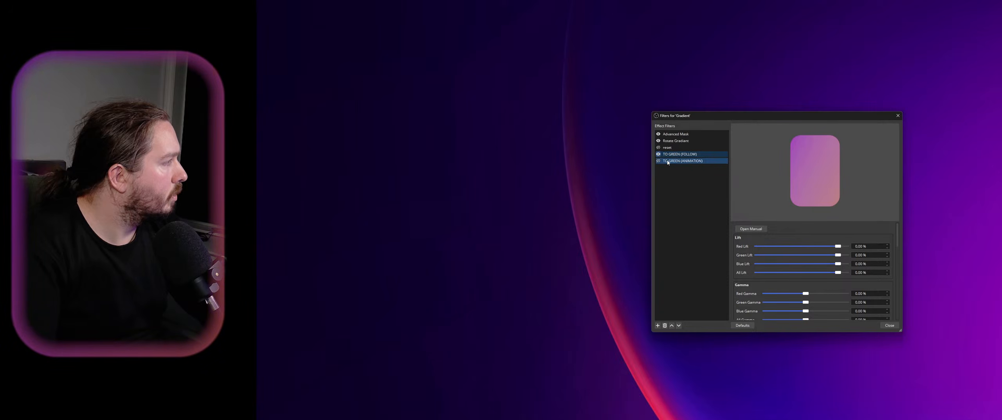
click(659, 160)
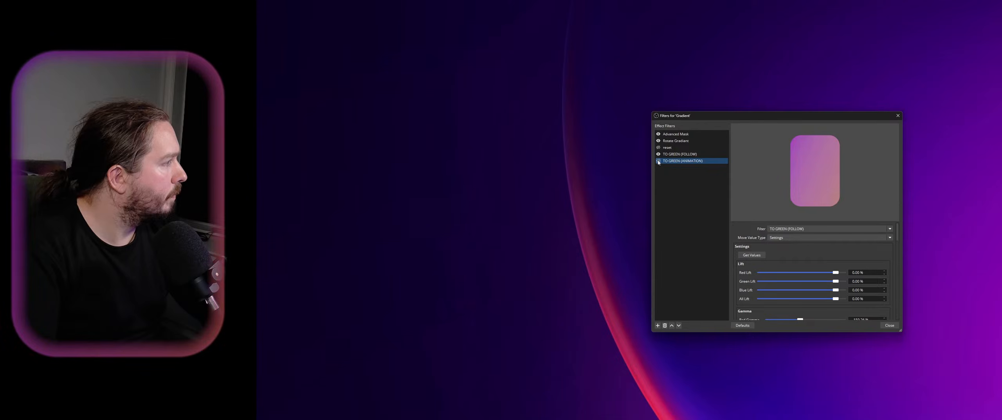
click(659, 160)
click(660, 156)
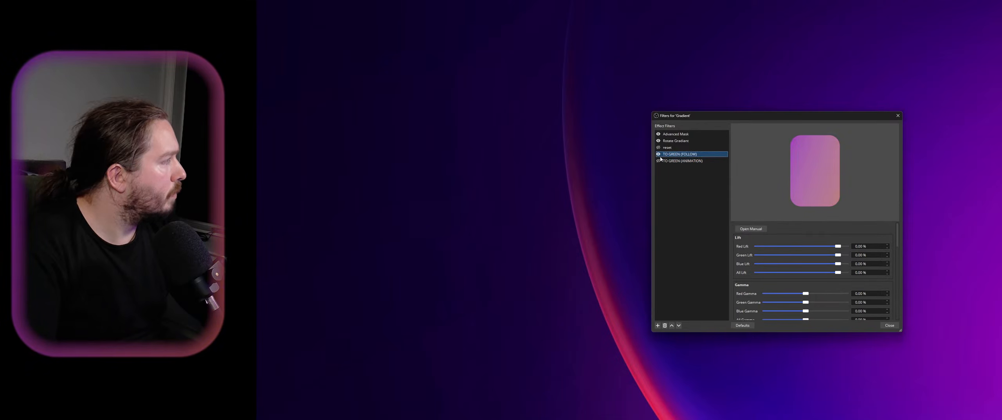
click(658, 154)
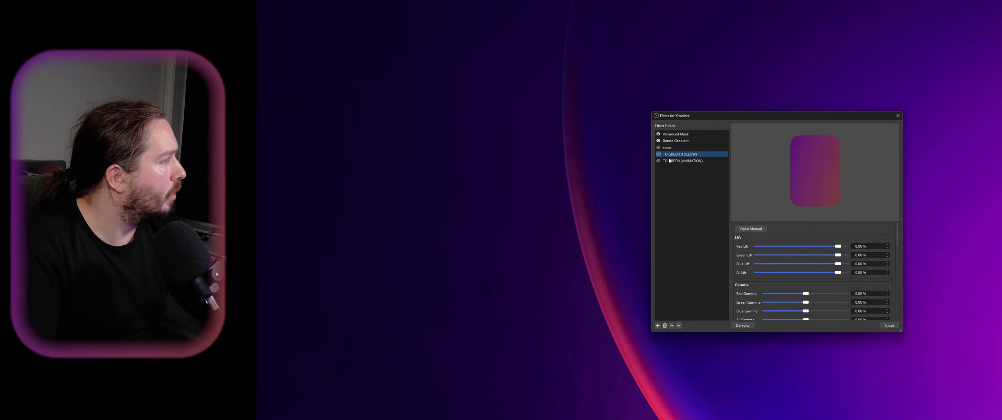
Review the TO GREEN (FOLLOW) settings, restore the defaults again, and toggle the filter to compare the gradient's colours
scroll(744, 259, down, 1)
scroll(744, 259, up, 1)
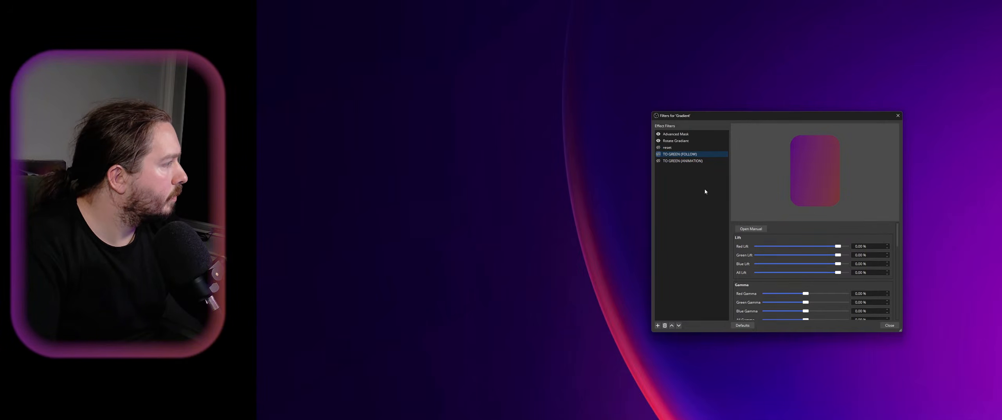
scroll(752, 237, down, 10)
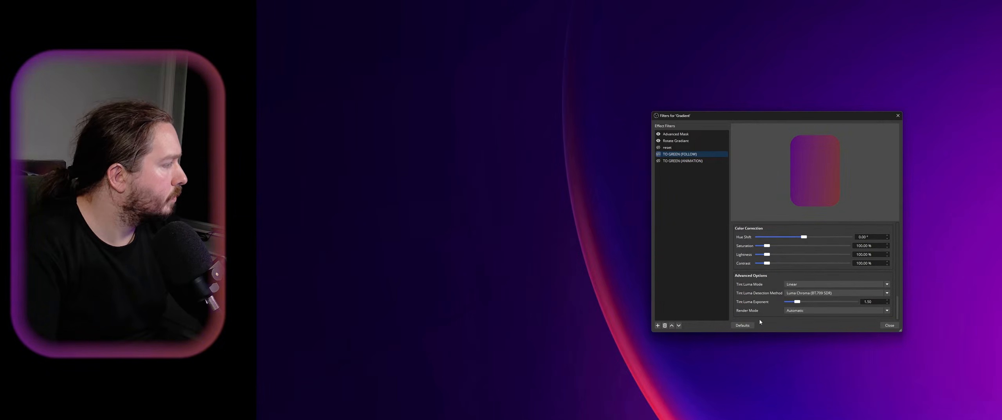
click(743, 325)
click(801, 228)
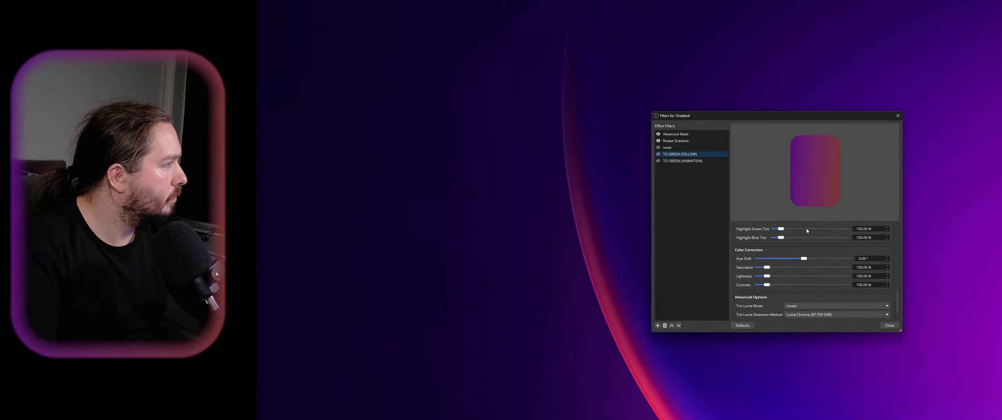
click(658, 154)
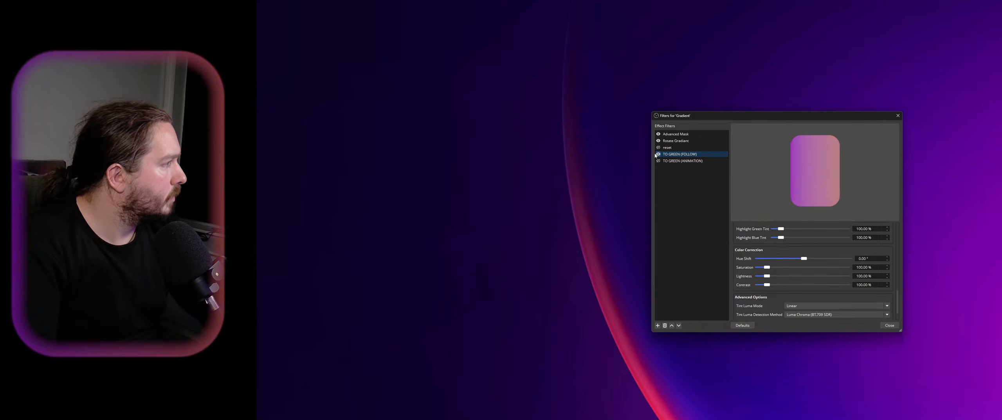
click(658, 154)
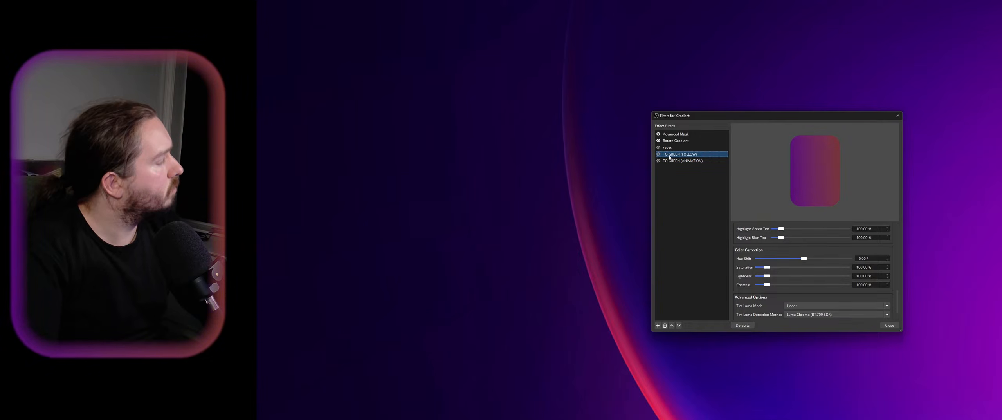
Delete the TO GREEN (FOLLOW) and TO GREEN (ANIMATION) filters from the Gradient source
key(Delete)
click(801, 228)
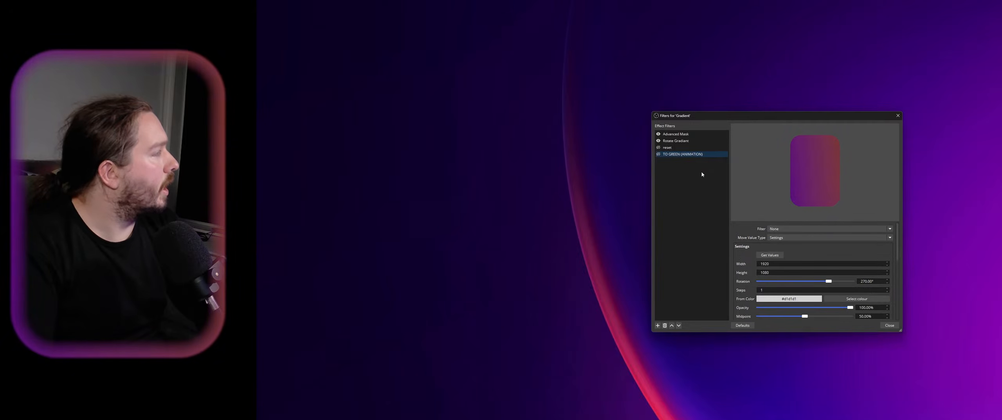
key(Delete)
click(801, 227)
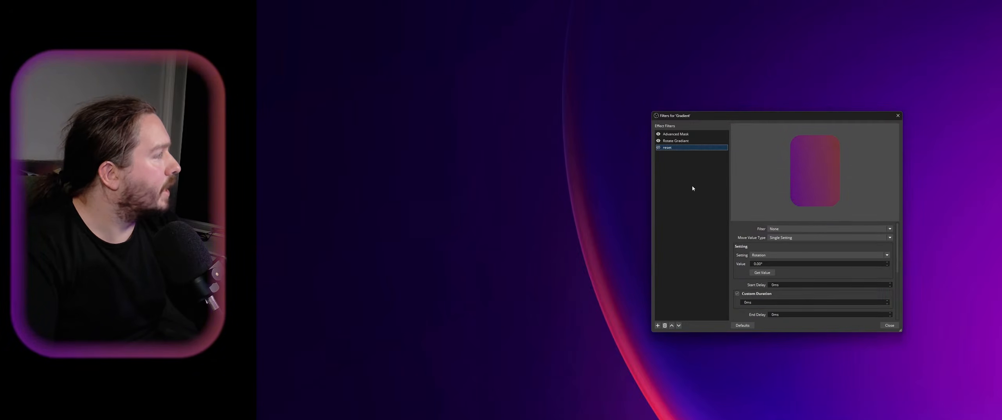
Add a Colour Key filter named TO GREEN to the Gradient source and toggle its visibility
click(658, 325)
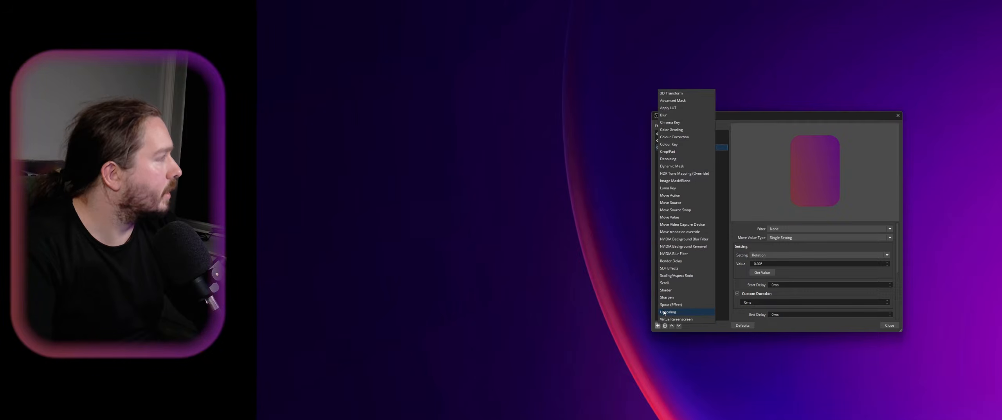
click(672, 146)
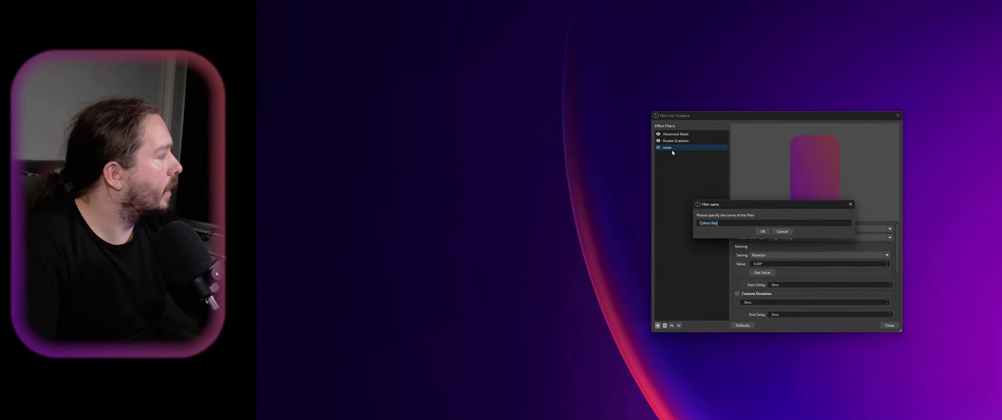
text(TO GRT)
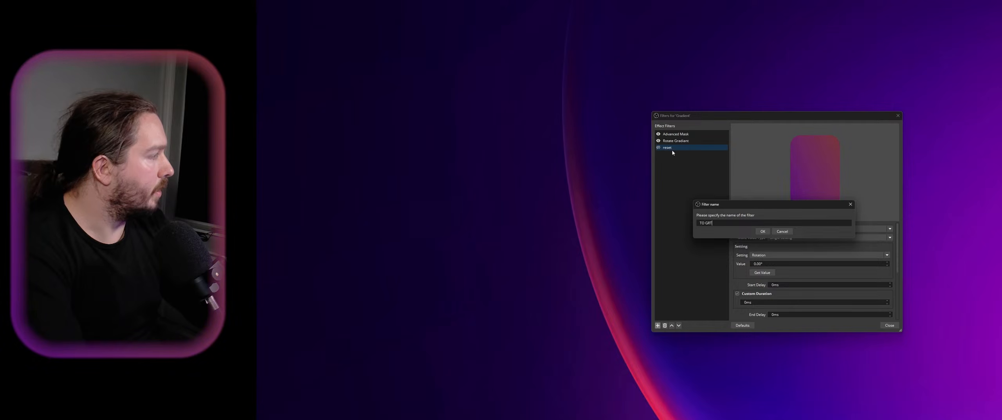
key(BackSpace)
text(EEN)
key(Return)
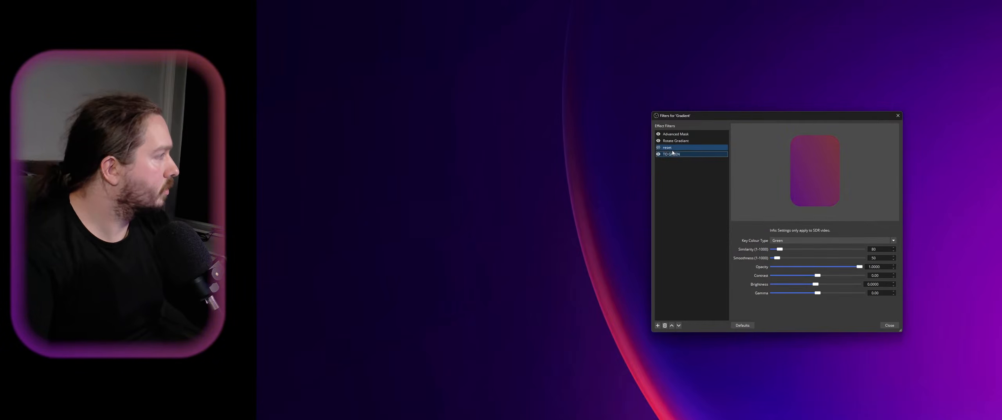
click(658, 154)
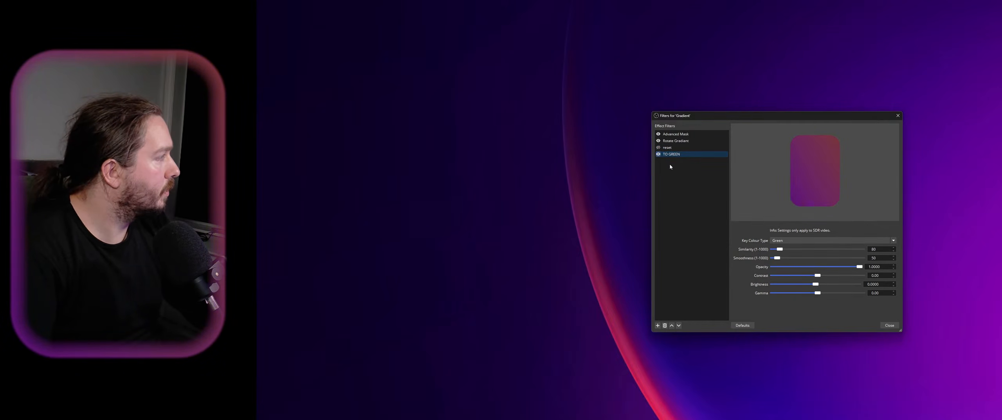
Add a Move Value filter named TO GREEN (ANIMATION) to the Gradient source
click(657, 325)
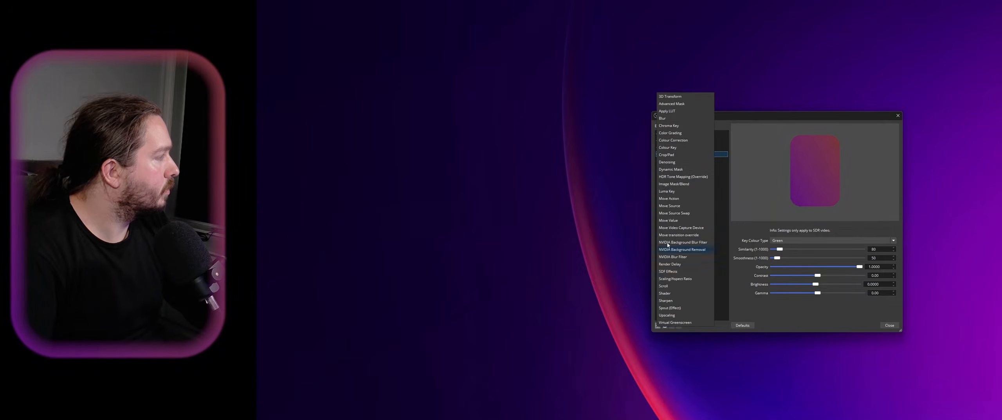
click(683, 219)
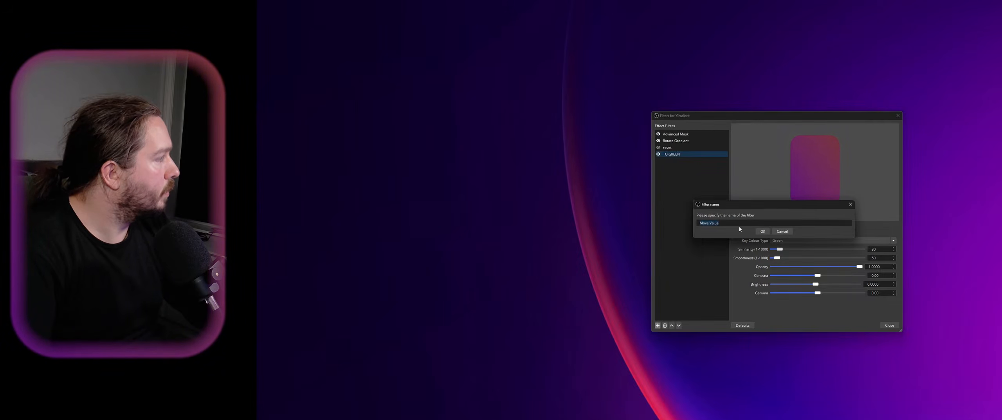
text(TO G)
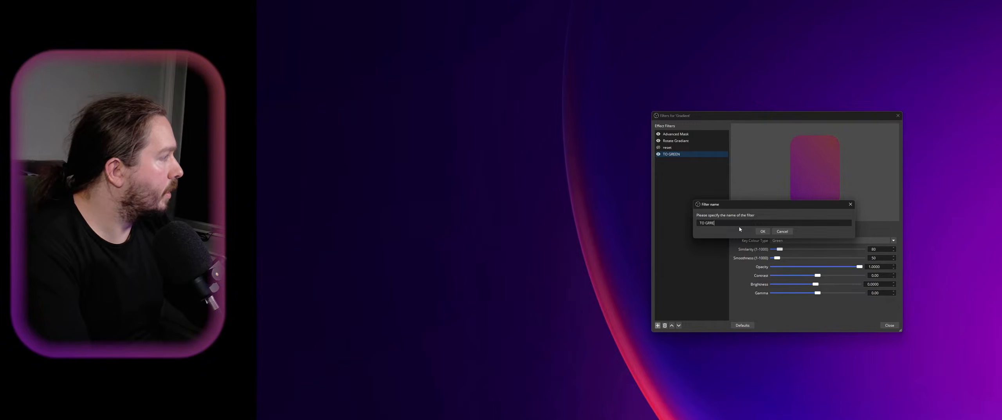
text(RRE)
key(BackSpace)
text(EE)
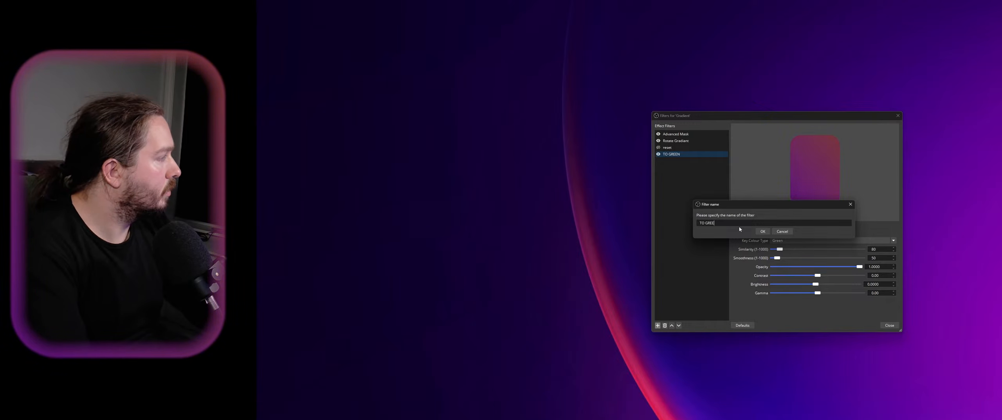
text(N (ANIMATIO)
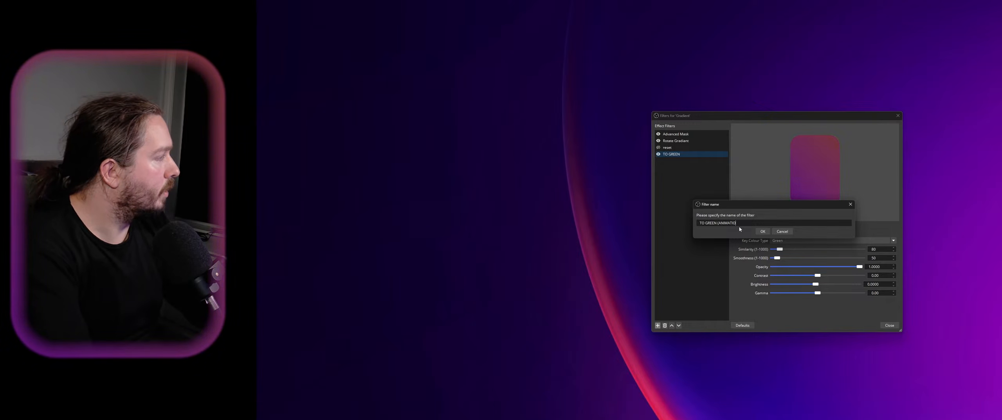
text(N))
key(Return)
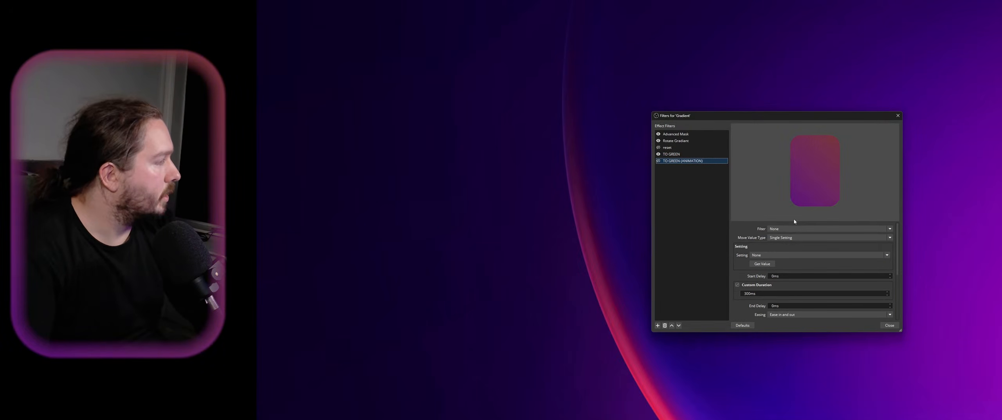
Delete the TO GREEN colour key filter and add a Color Grading filter named TO GREEN in its place
click(707, 155)
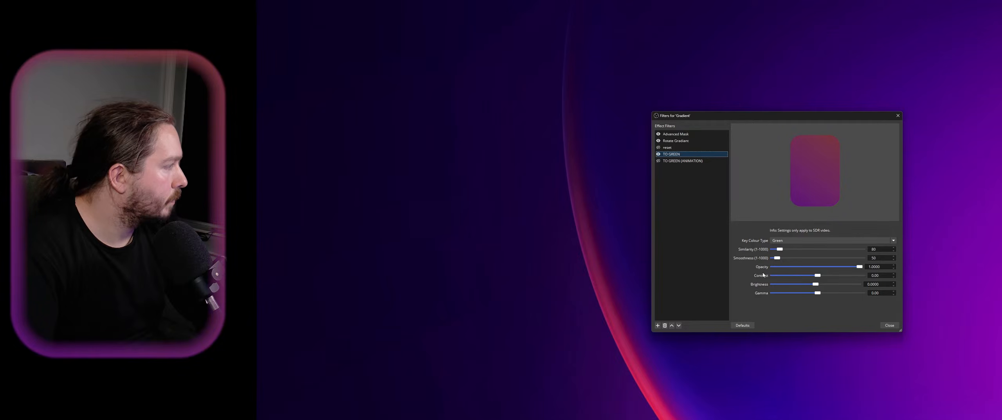
key(Delete)
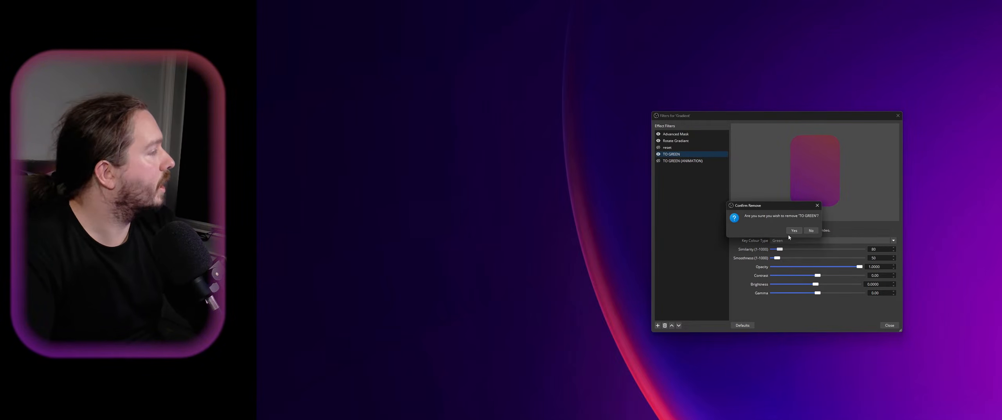
key(Return)
click(658, 325)
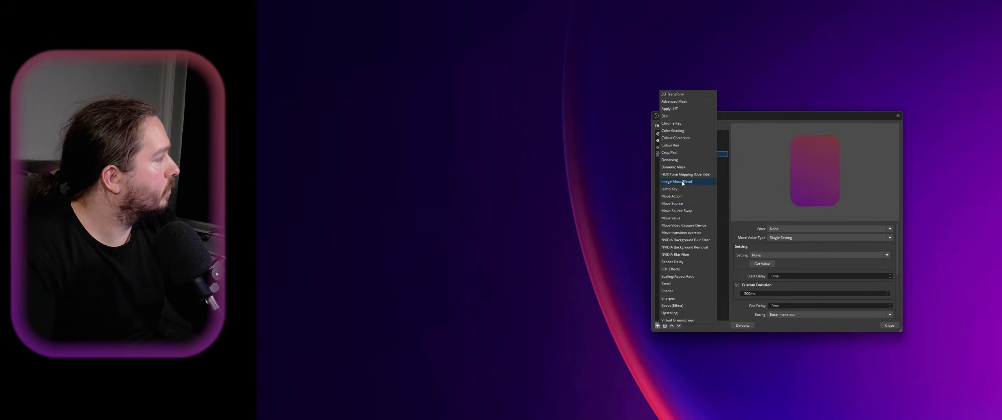
click(688, 132)
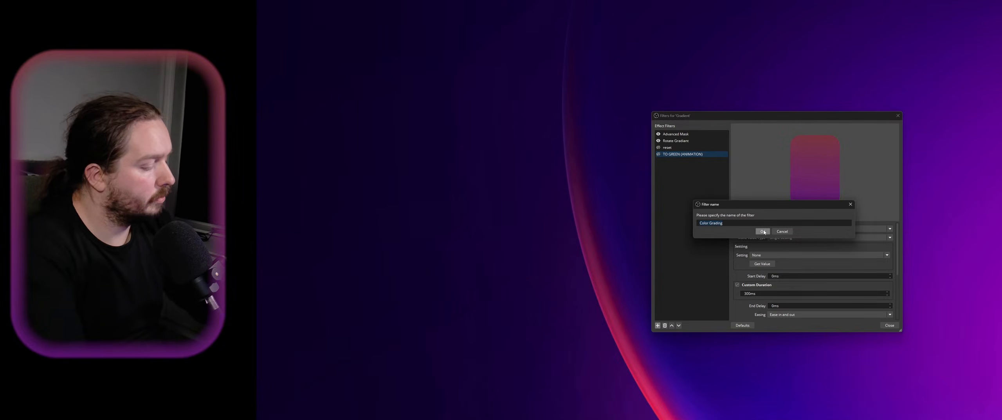
text(TO GREEN)
click(763, 230)
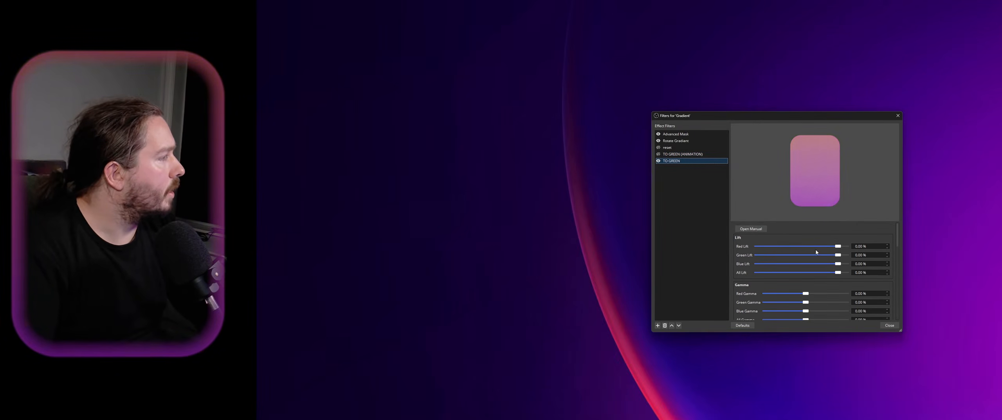
Try lowering the Red Lift of the TO GREEN filter and restore its default settings
drag(838, 246, 789, 246)
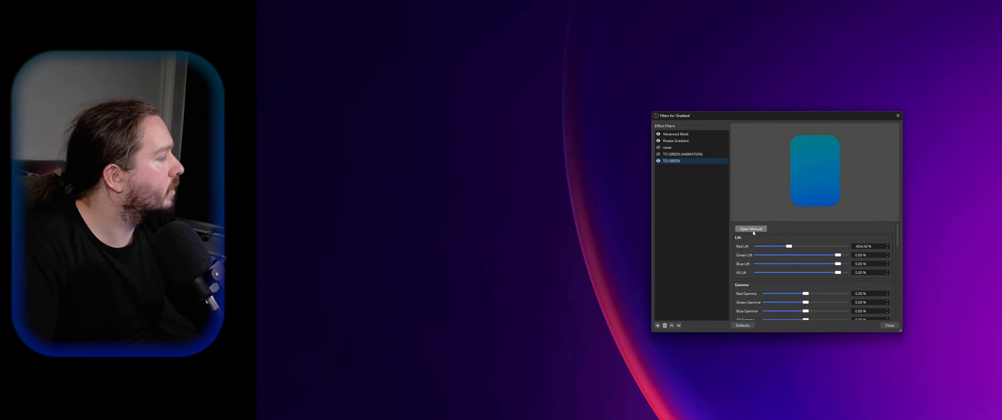
click(738, 325)
click(810, 231)
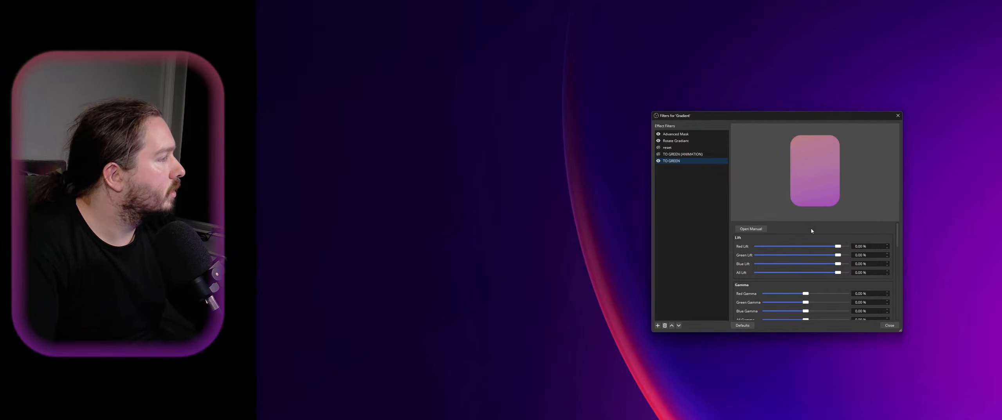
Try the TO GREEN advanced options with Log10 tint luma mode, Hue Saturation Value detection, exponent 0.00 and 8-Bit Look-Up Table rendering
scroll(791, 251, down, 3)
scroll(791, 251, down, 10)
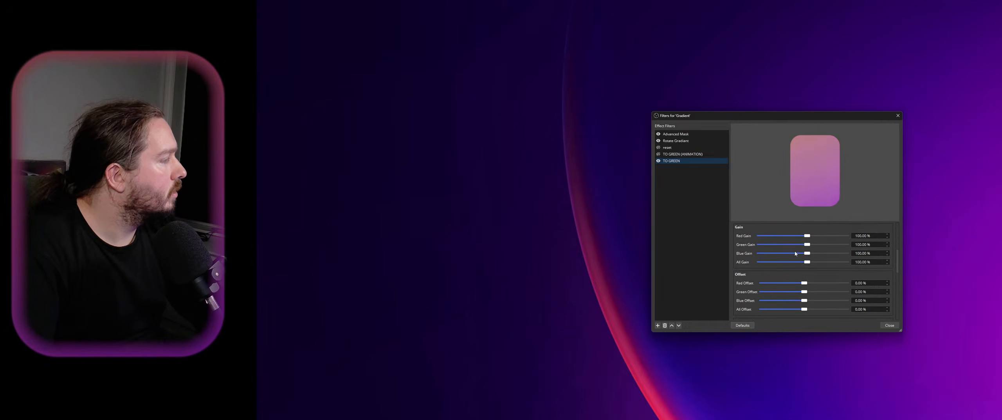
scroll(799, 277, down, 2)
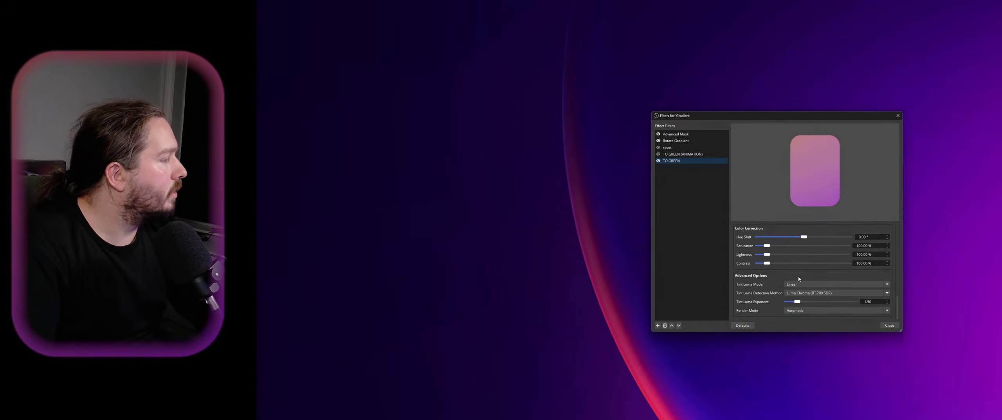
click(812, 284)
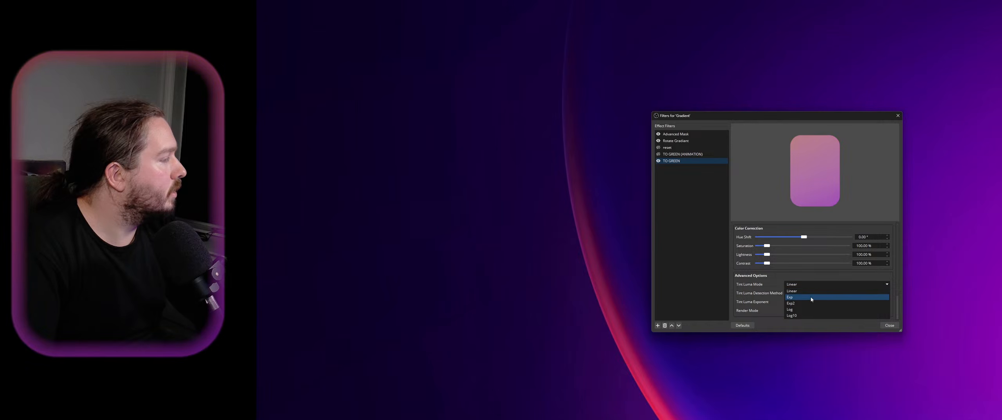
click(807, 293)
key(Down)
key(Down)
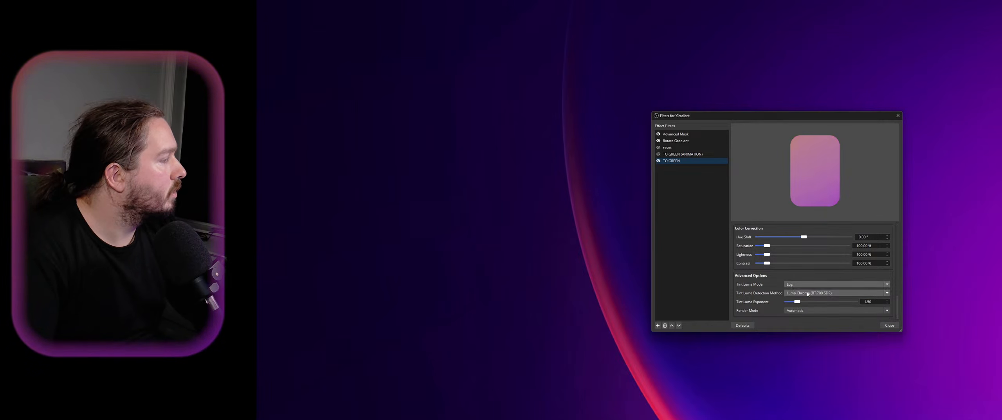
drag(797, 302, 798, 302)
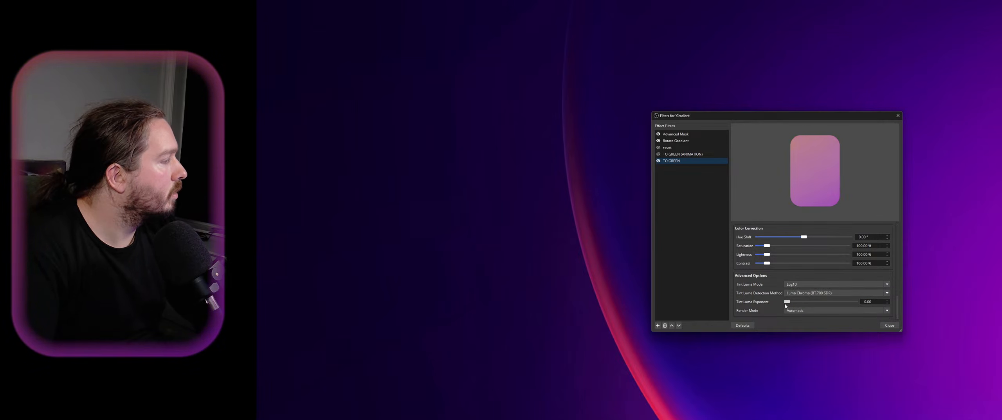
click(795, 310)
click(804, 321)
key(Down)
key(Down)
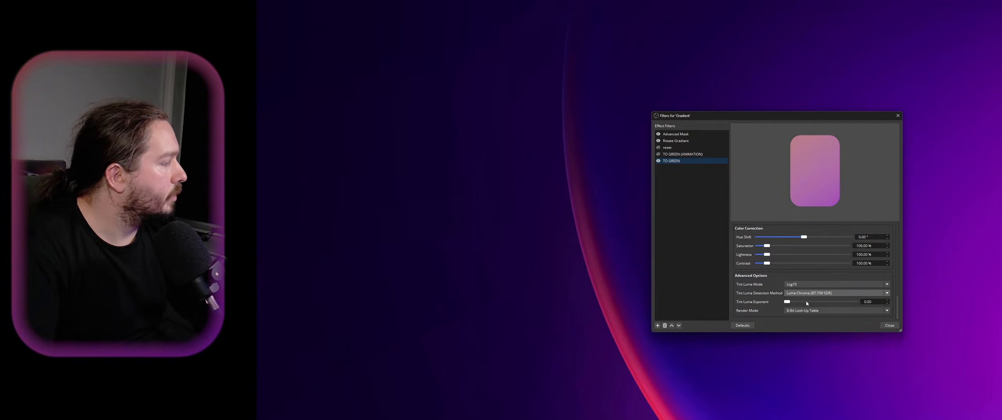
scroll(792, 292, down, 1)
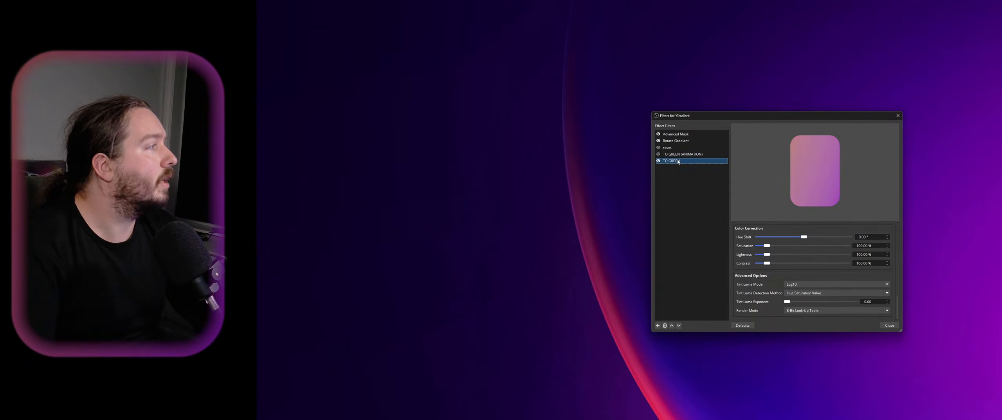
Reopen the Gradient source's filters and toggle TO GREEN to compare the gradient's colours with and without it
click(898, 115)
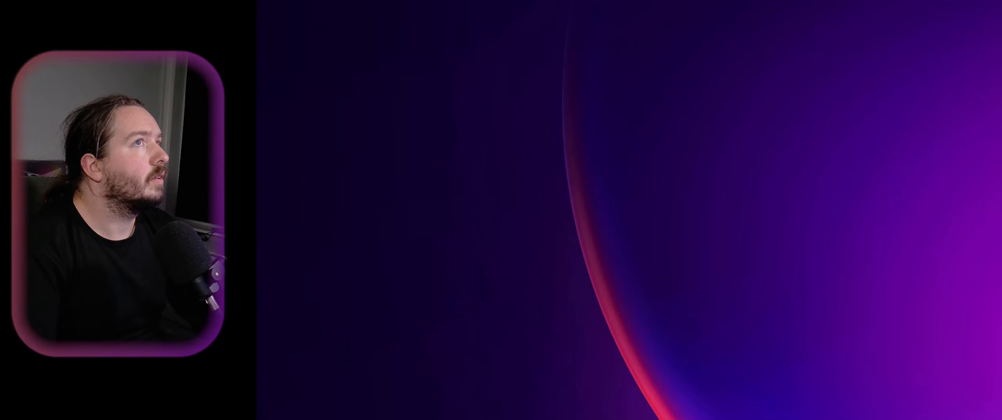
drag(1000, 58, 836, 115)
click(663, 159)
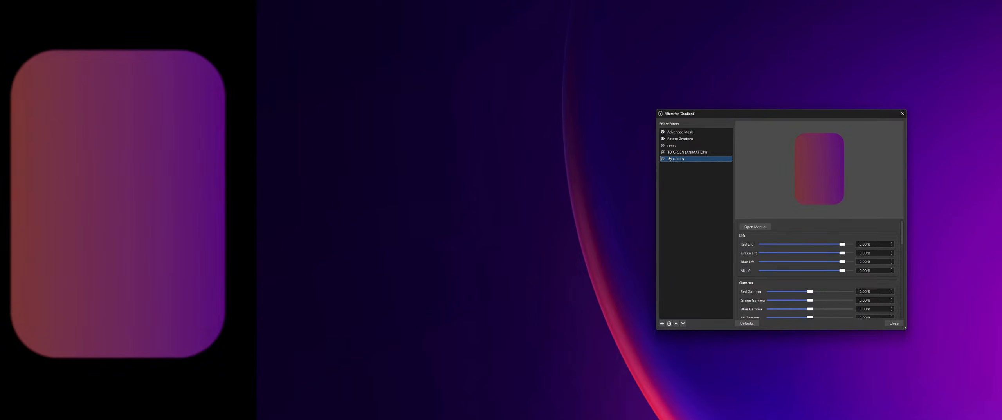
click(663, 159)
click(663, 158)
click(663, 159)
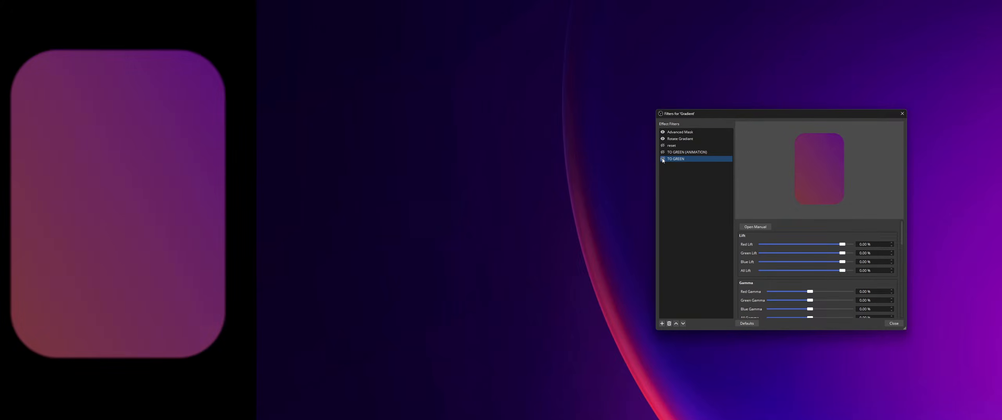
shift+click(714, 154)
click(718, 159)
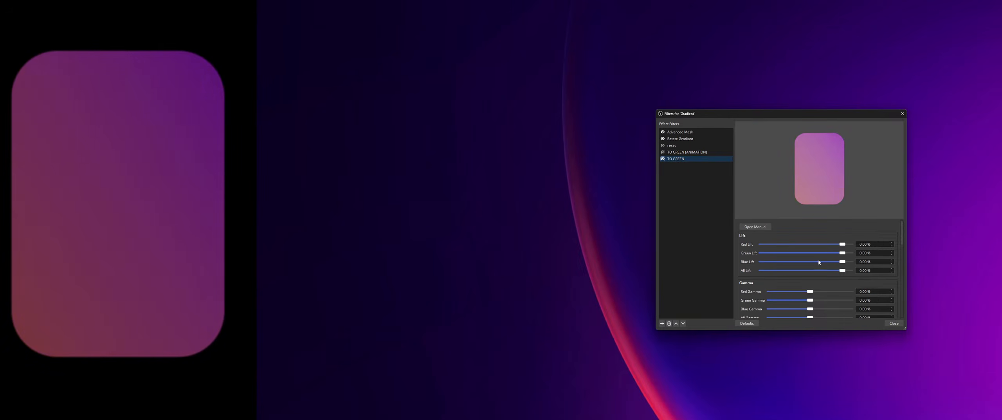
Try Red Lift at -1000%, Green Lift at 100% and Blue Lift at about -234%, and restore the TO GREEN defaults
mouse_move(842, 252)
mouse_down()
mouse_move(852, 255)
mouse_move(841, 263)
mouse_move(836, 244)
mouse_up()
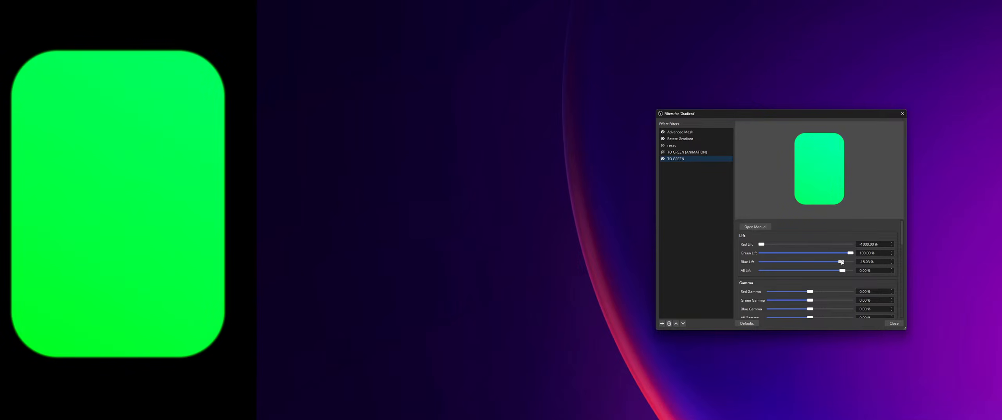
drag(842, 262, 826, 262)
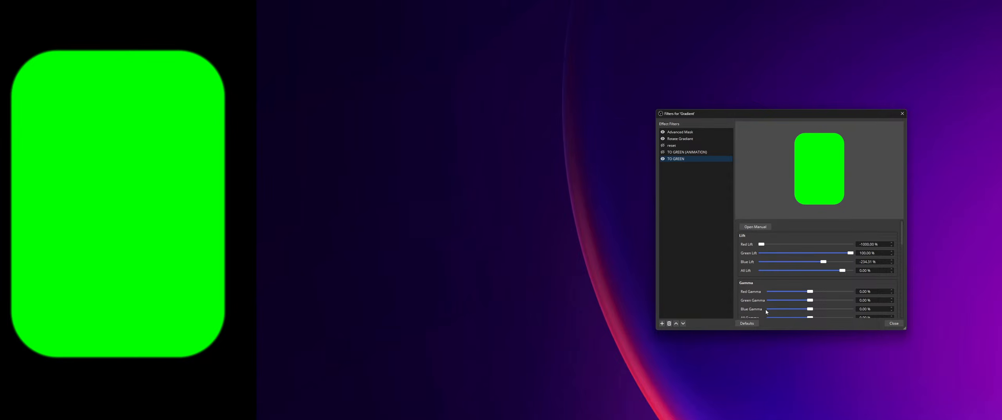
click(746, 323)
click(816, 229)
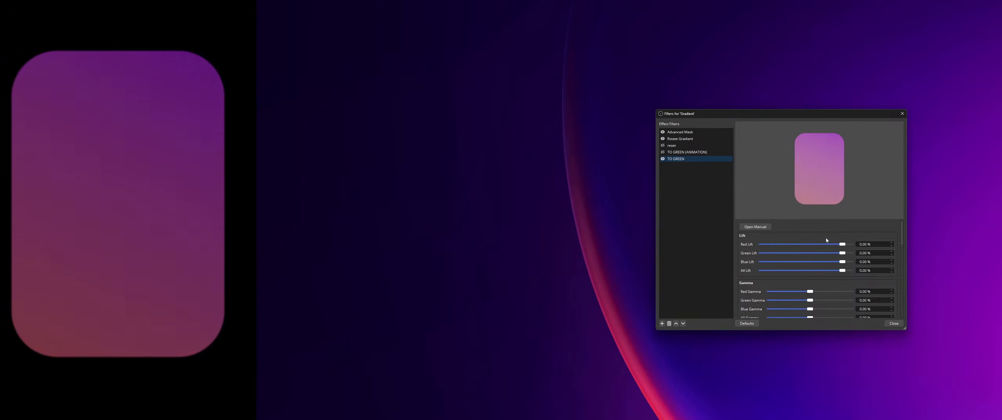
Try a darker green by lowering Red, Blue and All Lift and raising Green Lift, declining the manual link
mouse_move(843, 263)
mouse_down()
mouse_move(823, 262)
mouse_move(843, 271)
mouse_up()
mouse_move(842, 244)
mouse_down()
mouse_move(805, 242)
mouse_move(847, 244)
mouse_move(830, 246)
mouse_move(846, 253)
mouse_up()
click(755, 227)
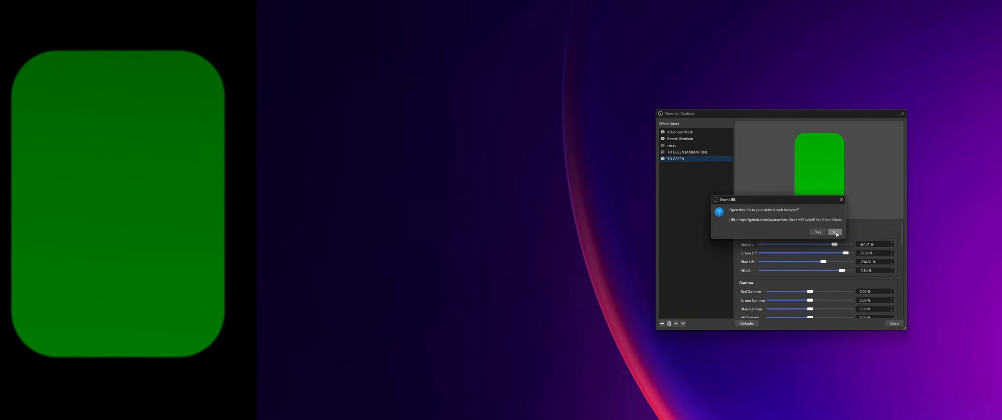
click(826, 232)
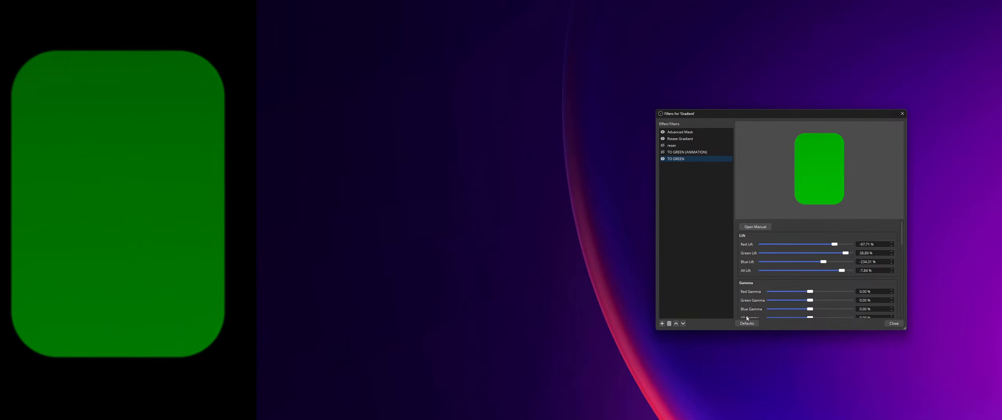
Restore the TO GREEN defaults and set Red Lift to about -112% and Green Lift to about 53%
click(748, 324)
click(814, 229)
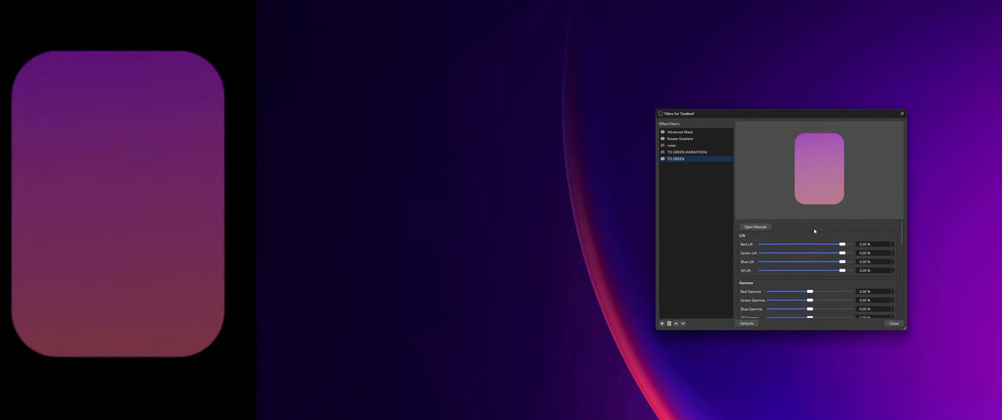
drag(837, 243, 848, 254)
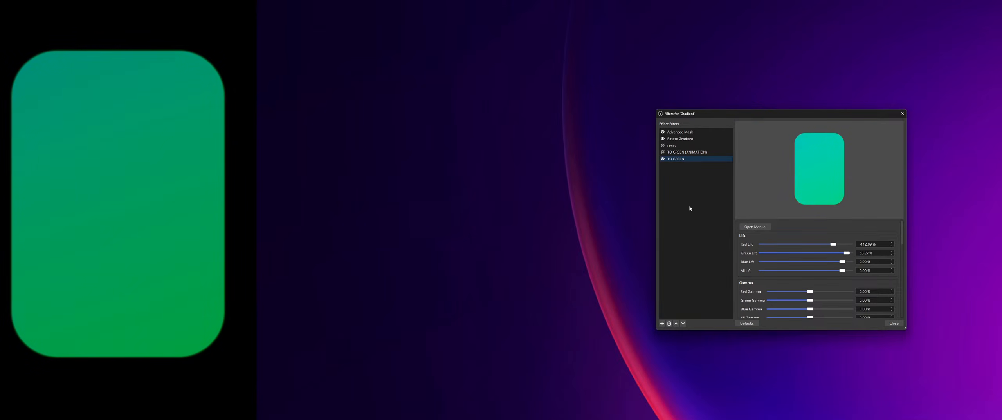
Configure TO GREEN (ANIMATION) to move the Settings of the TO GREEN filter, load its current values, and return to TO GREEN
click(708, 152)
click(830, 236)
click(831, 249)
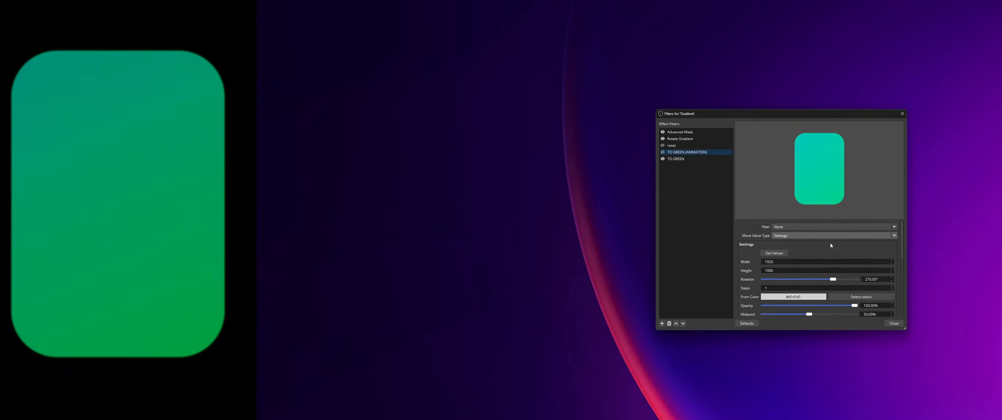
click(832, 227)
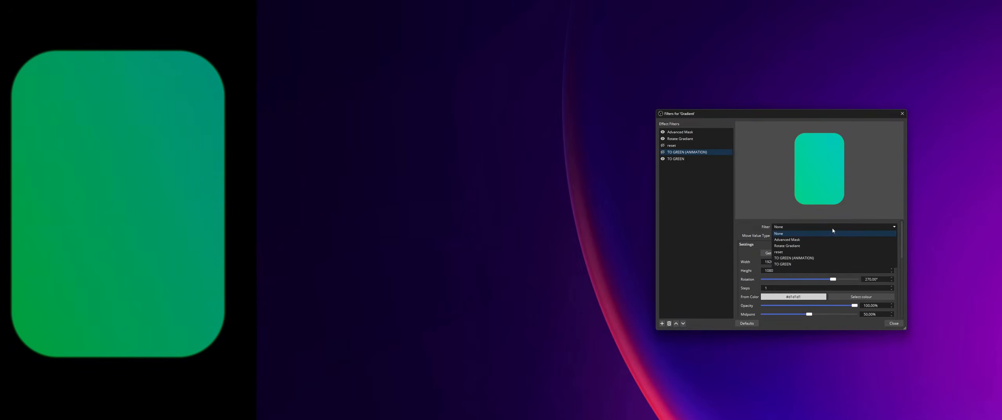
click(841, 264)
click(766, 254)
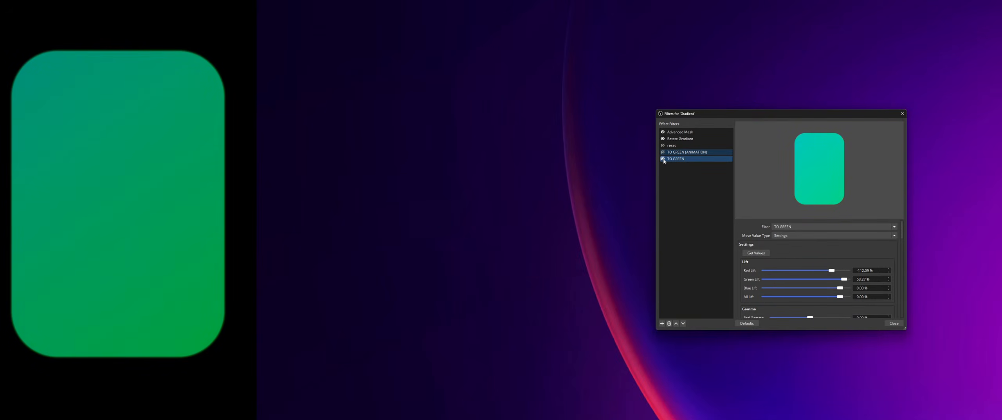
click(686, 159)
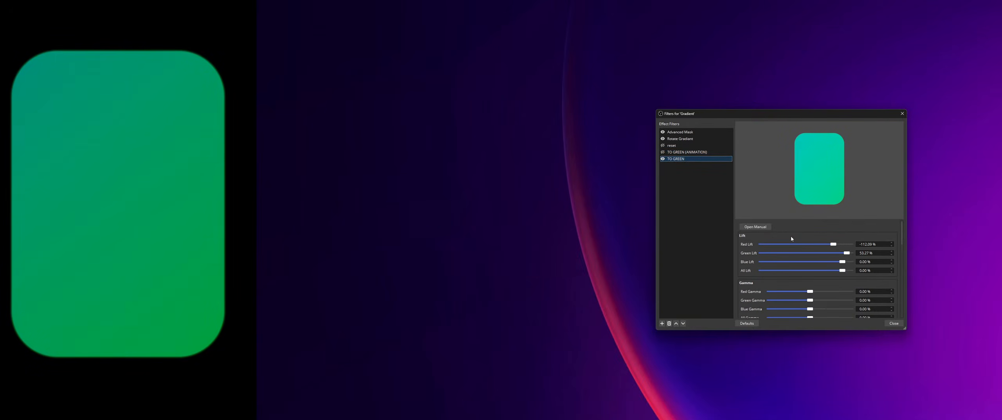
Restore the TO GREEN filter's defaults and run TO GREEN (ANIMATION) to test the colour change
scroll(753, 243, down, 3)
click(748, 323)
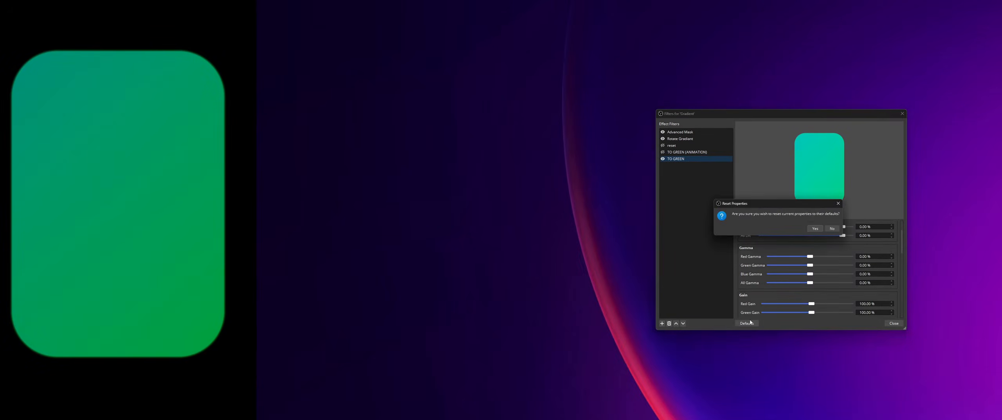
click(815, 229)
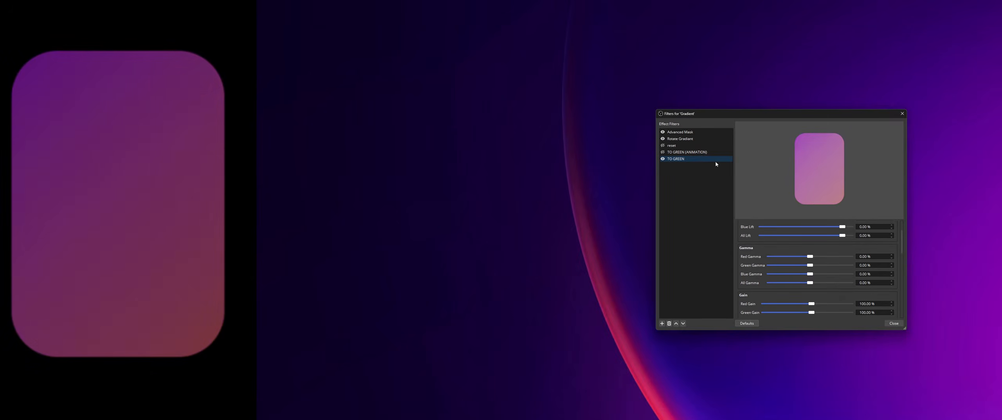
click(669, 152)
click(663, 159)
click(663, 152)
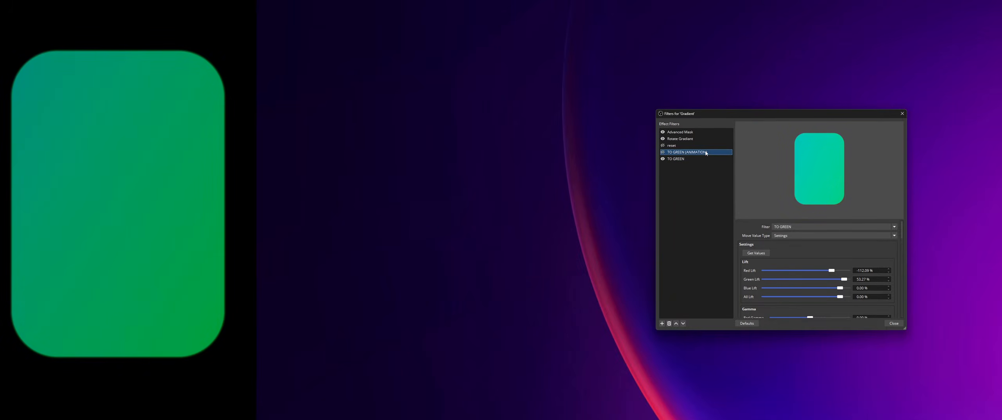
Reset the TO GREEN properties once more and trigger TO GREEN (ANIMATION) for a second test
click(681, 160)
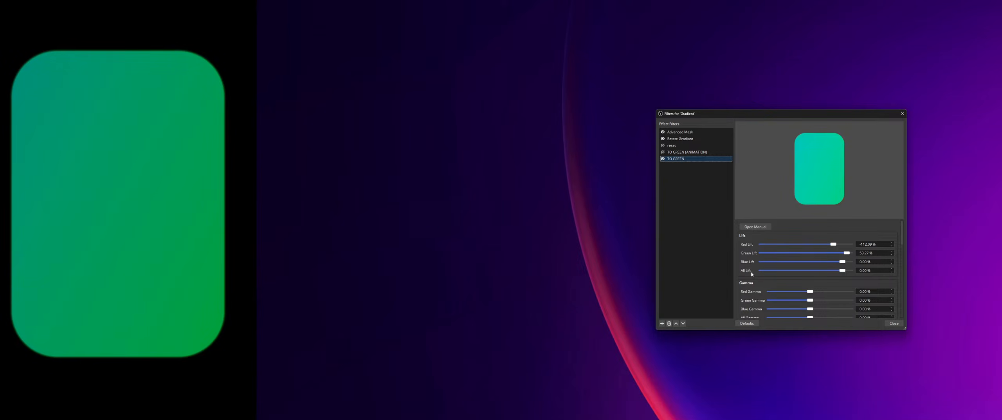
click(747, 323)
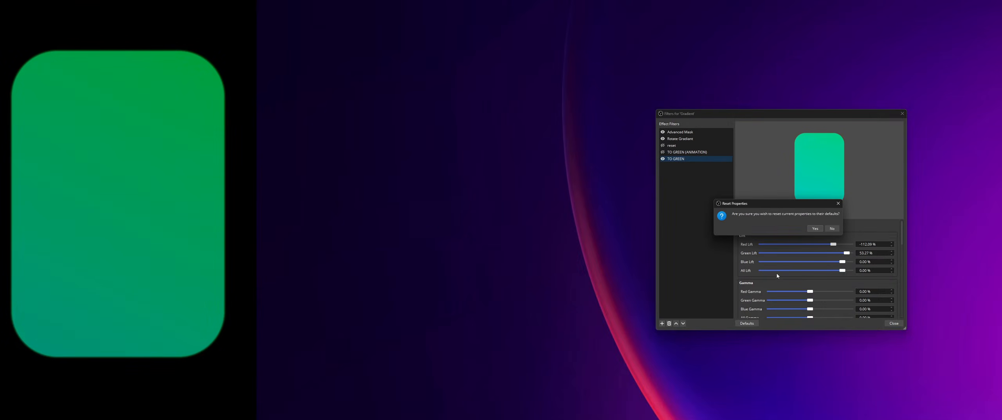
click(816, 229)
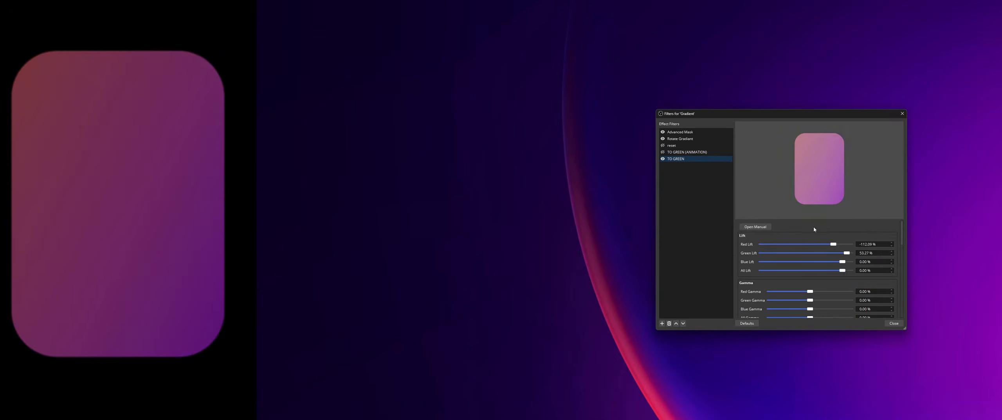
click(663, 152)
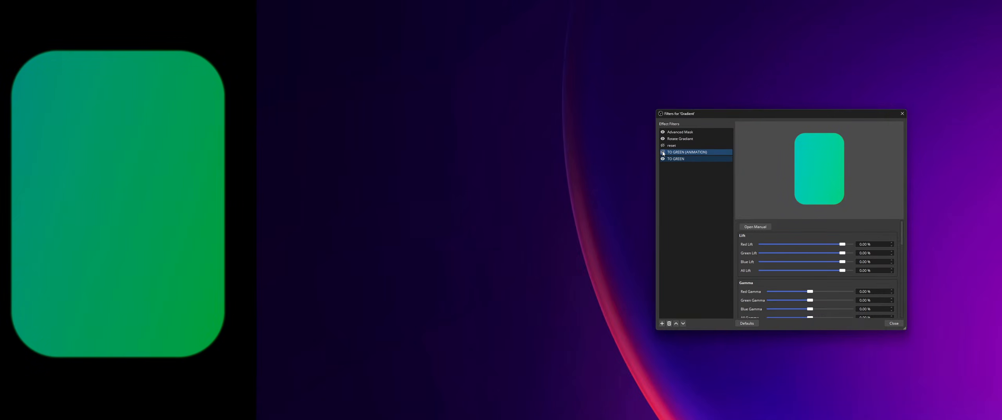
Set the Next Move of TO GREEN (ANIMATION) to Reverse and its custom duration to 1000 ms
click(674, 154)
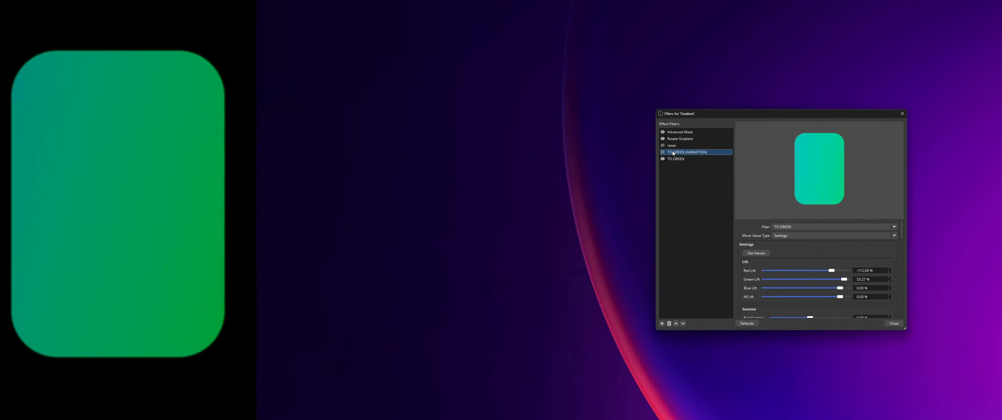
scroll(816, 268, down, 10)
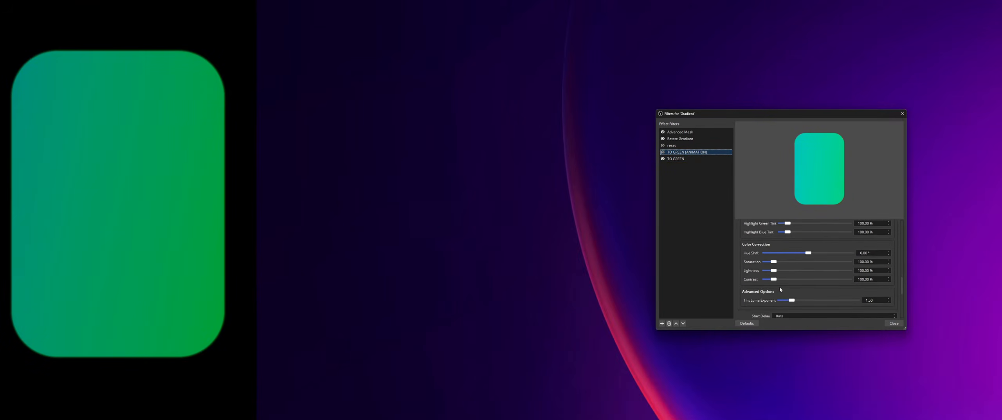
scroll(773, 286, down, 3)
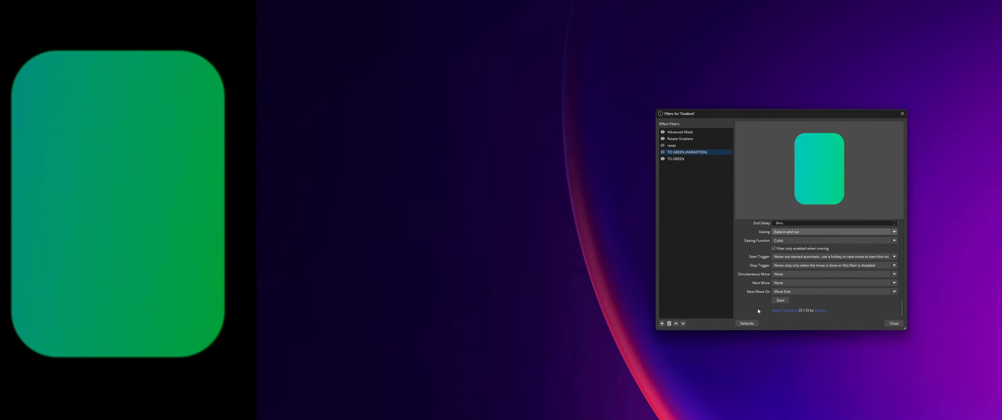
click(810, 284)
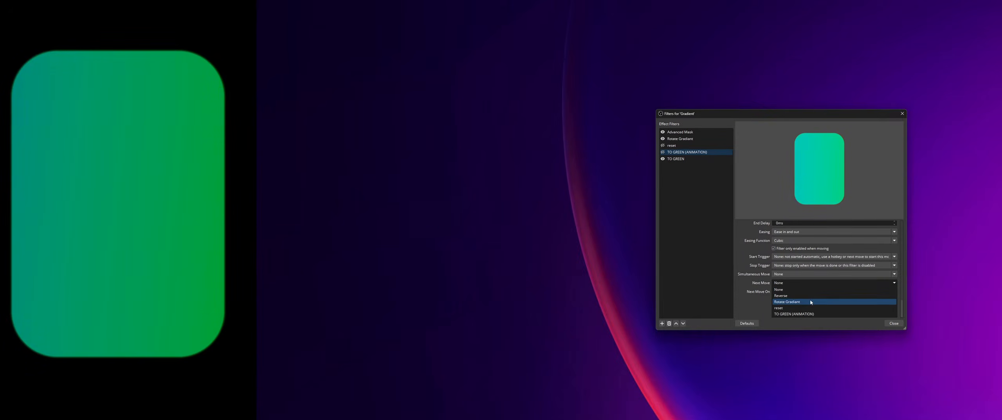
click(804, 294)
scroll(749, 266, up, 2)
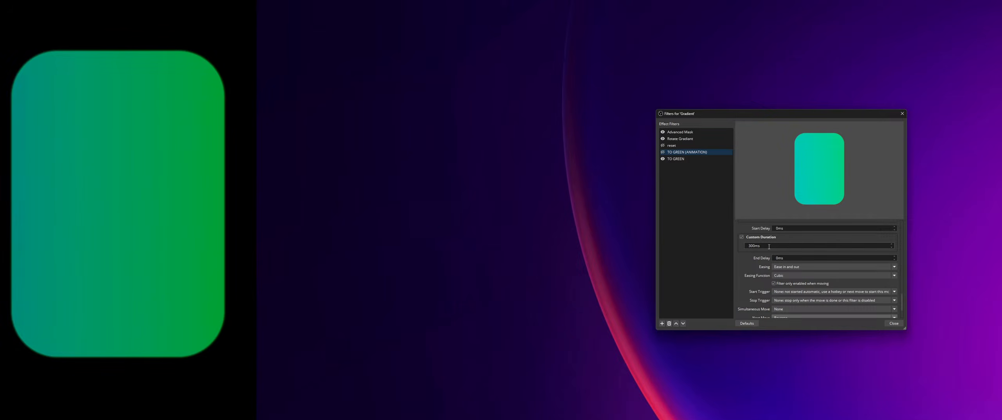
drag(769, 246, 749, 245)
Set the easing of TO GREEN (ANIMATION) to No easing and its end delay to 3000 ms
scroll(740, 265, down, 2)
scroll(741, 264, up, 1)
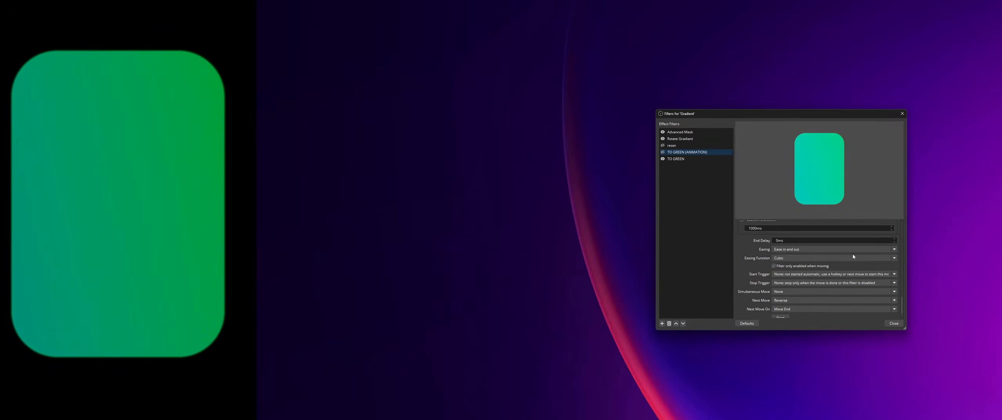
click(822, 249)
click(824, 257)
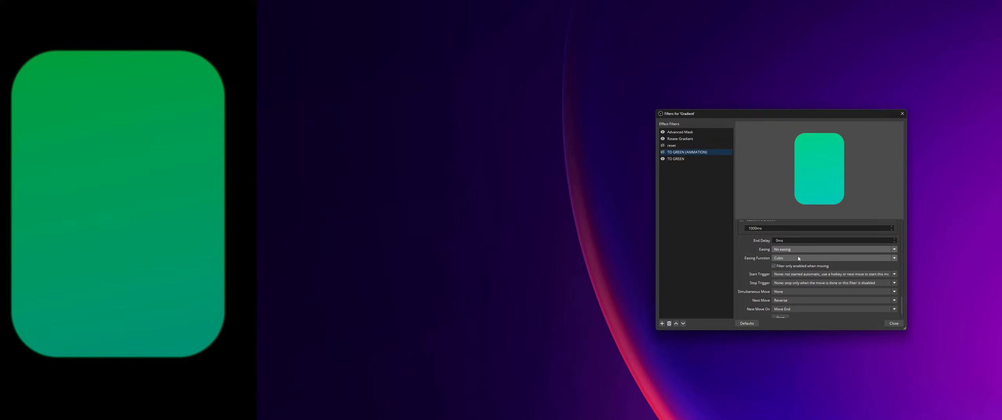
click(777, 240)
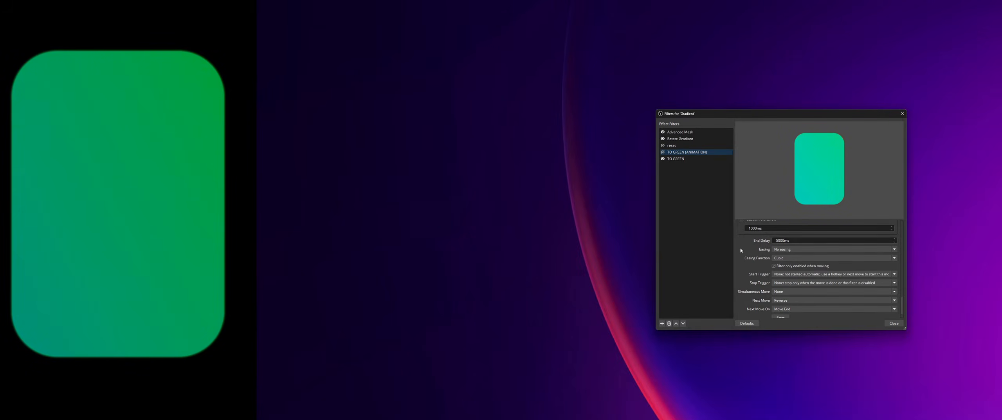
Try TO GREEN (ANIMATION) with the TO GREEN filter turned off and review its timing settings
click(663, 159)
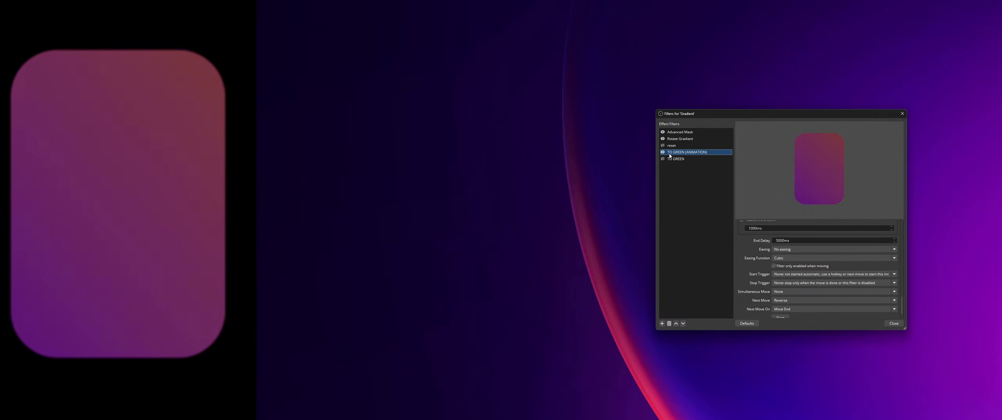
scroll(752, 261, up, 2)
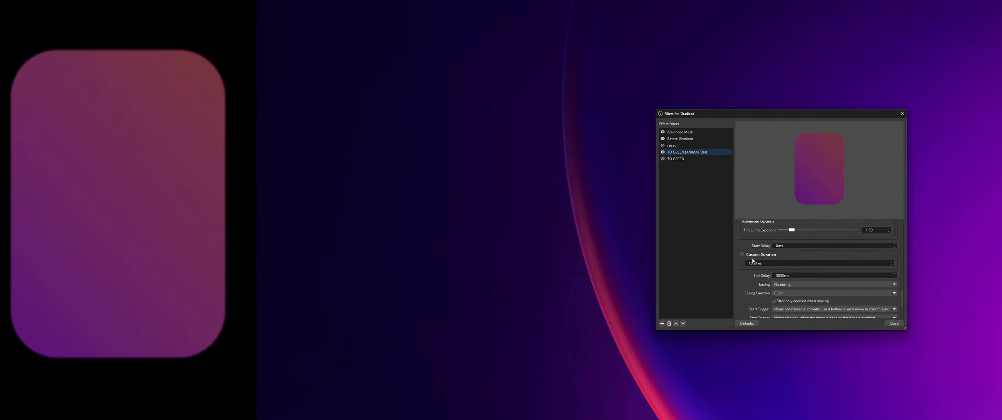
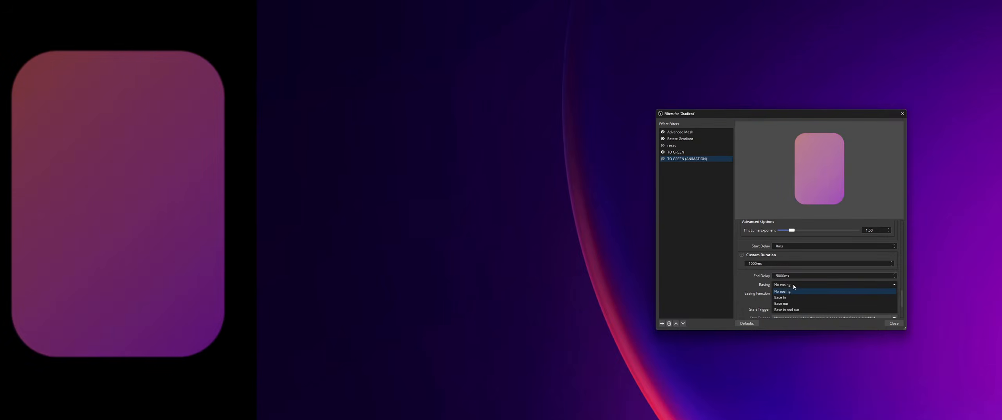
Review the start trigger options, keep Next Move on Reverse at Move End, and start TO GREEN (ANIMATION) to test it
scroll(764, 294, down, 2)
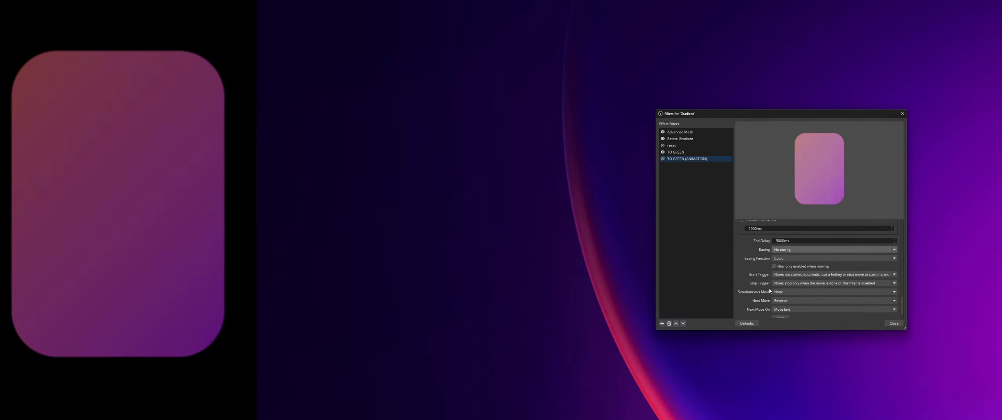
click(795, 274)
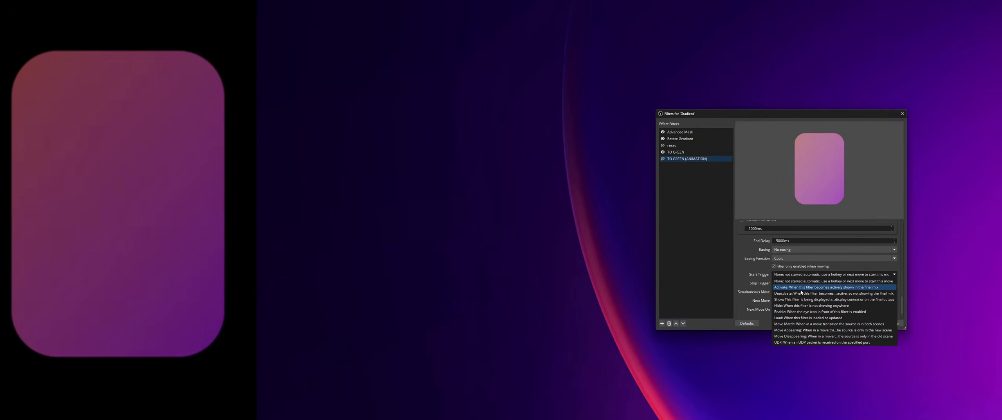
click(756, 264)
click(795, 301)
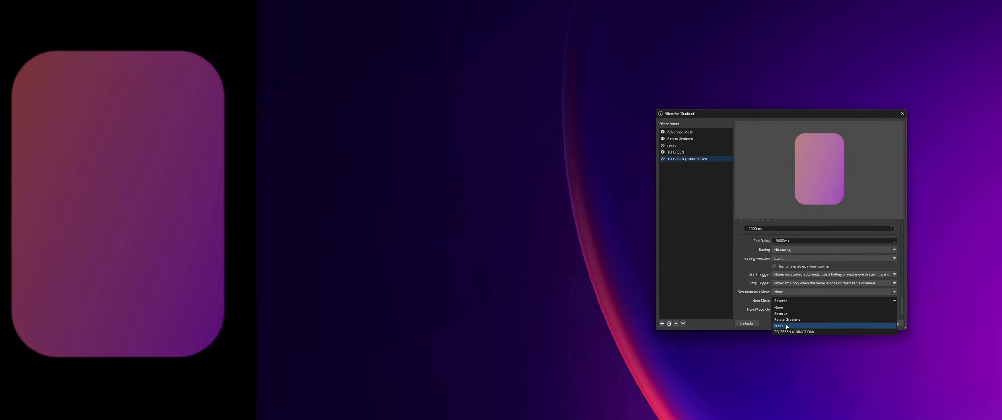
click(784, 313)
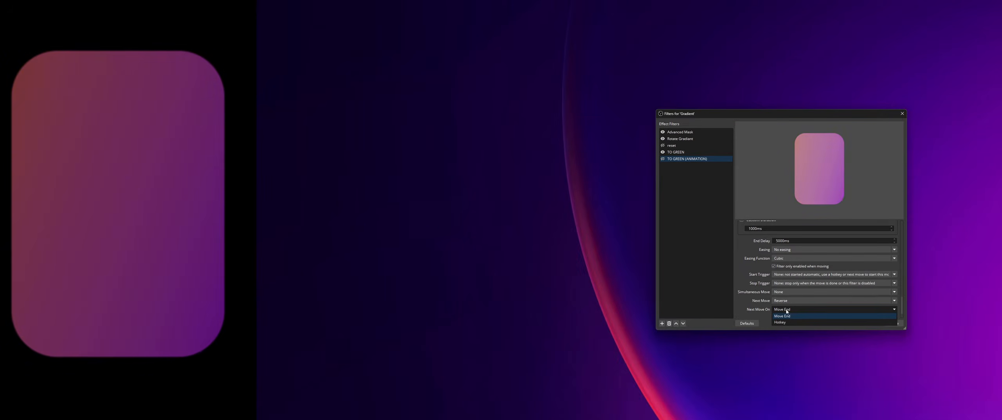
scroll(780, 309, down, 1)
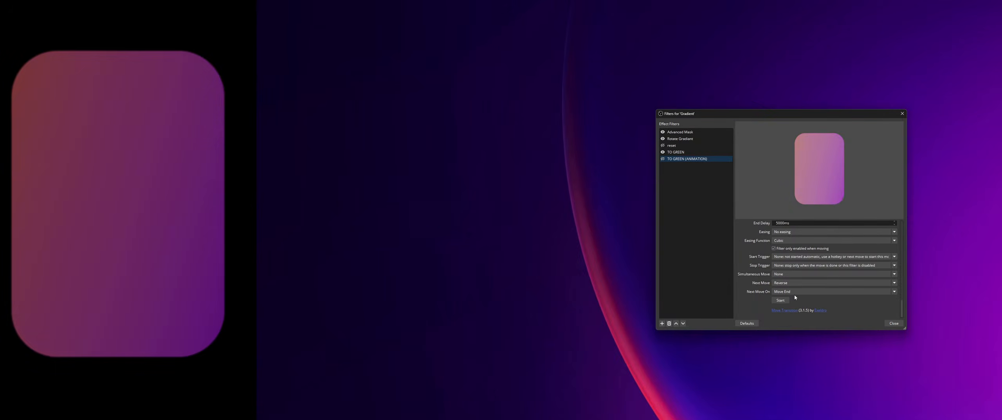
click(785, 302)
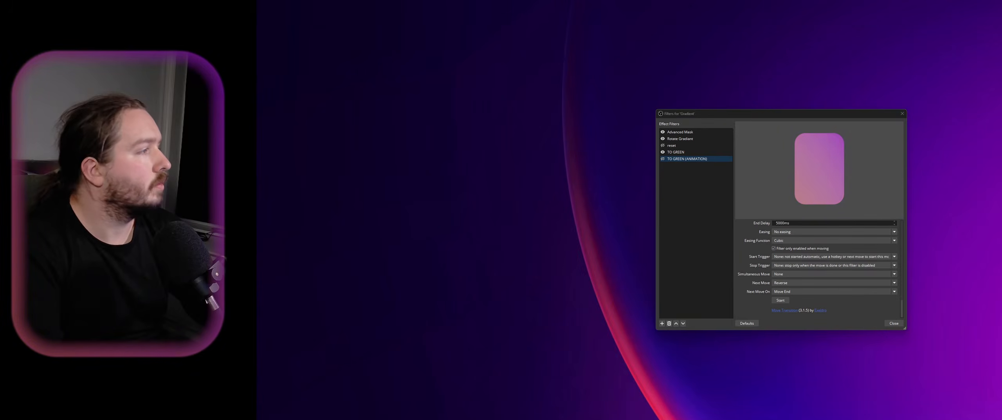
click(780, 300)
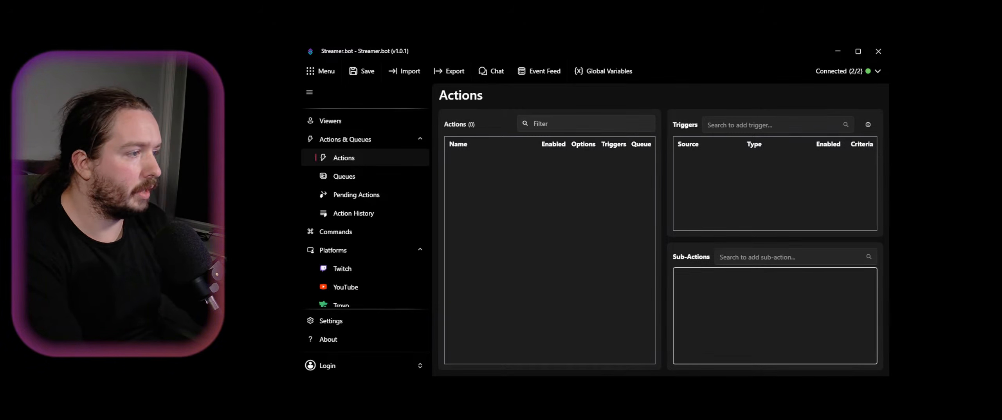
Switch to Streamer.bot and create an action named Green Test
key(Return)
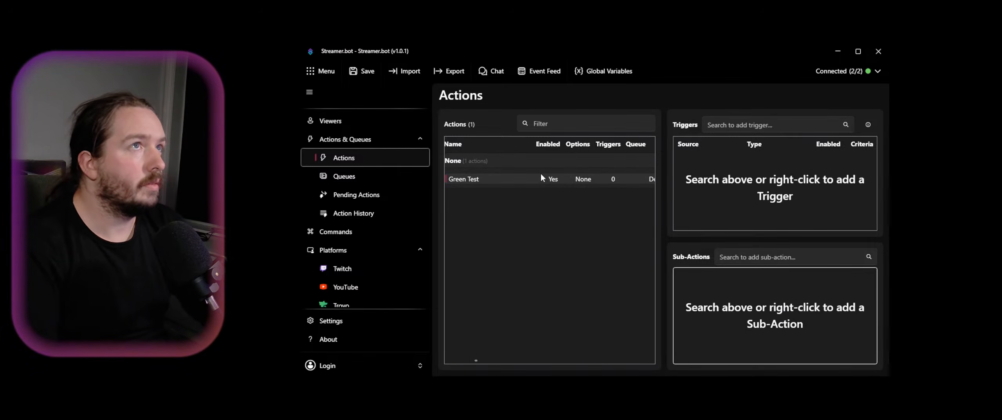
Try a Twitch Chat Message trigger on the Green Test action, then delete that trigger
click(706, 179)
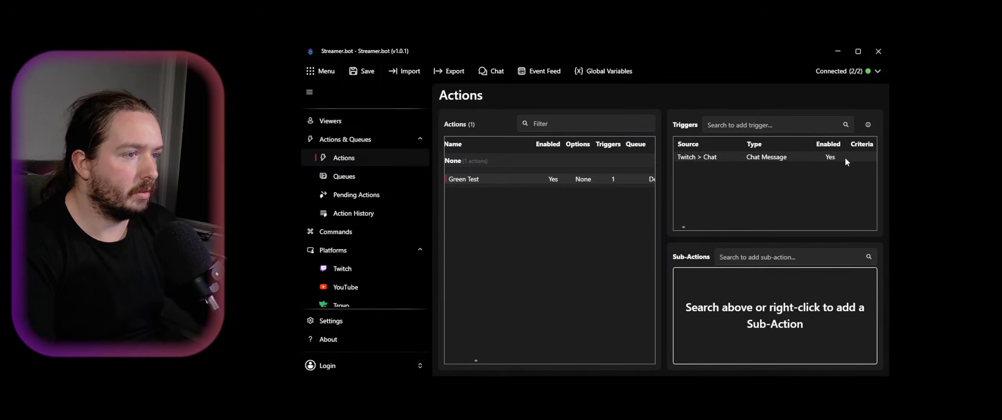
click(841, 157)
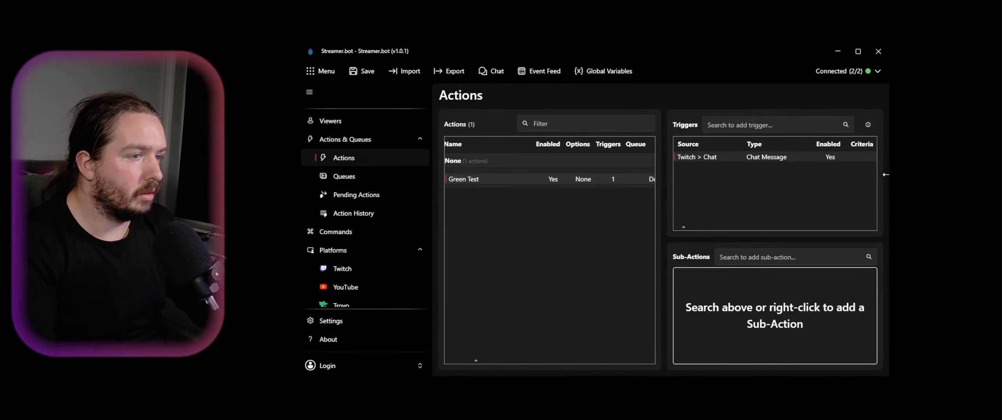
drag(886, 175, 1001, 172)
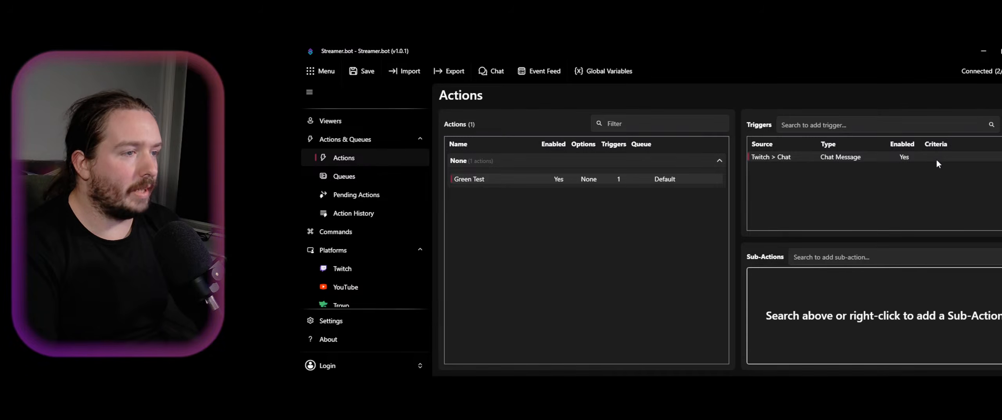
key(Delete)
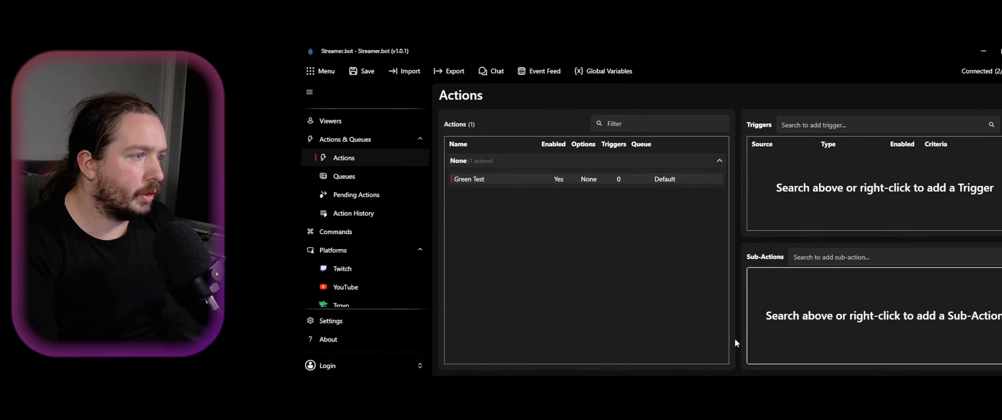
Add a Twitch channel Reward Redemption trigger for the GREEN TEST reward to the Green Test action
click(733, 218)
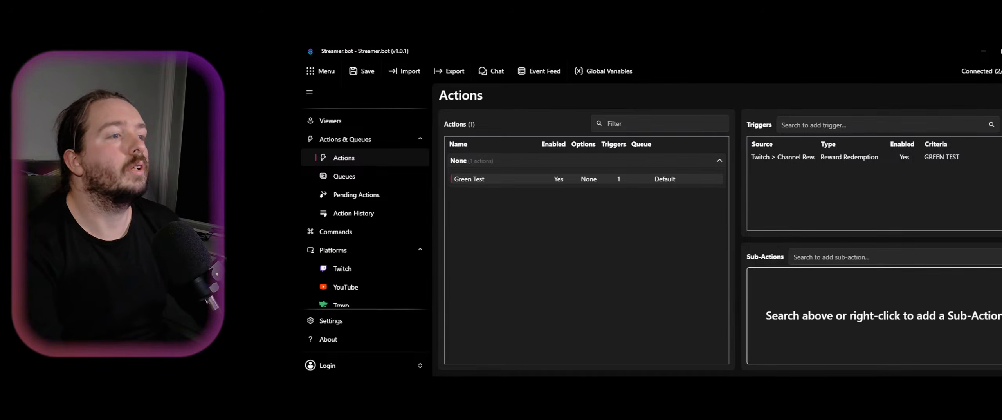
drag(1000, 108, 803, 108)
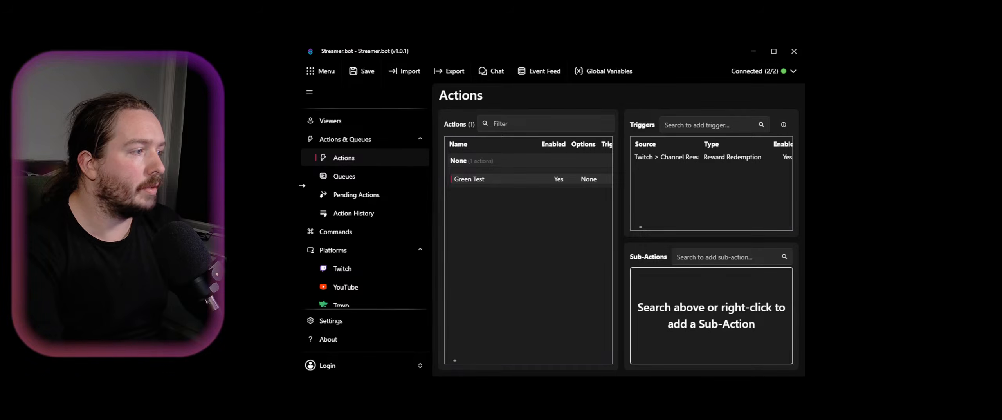
drag(302, 185, 234, 182)
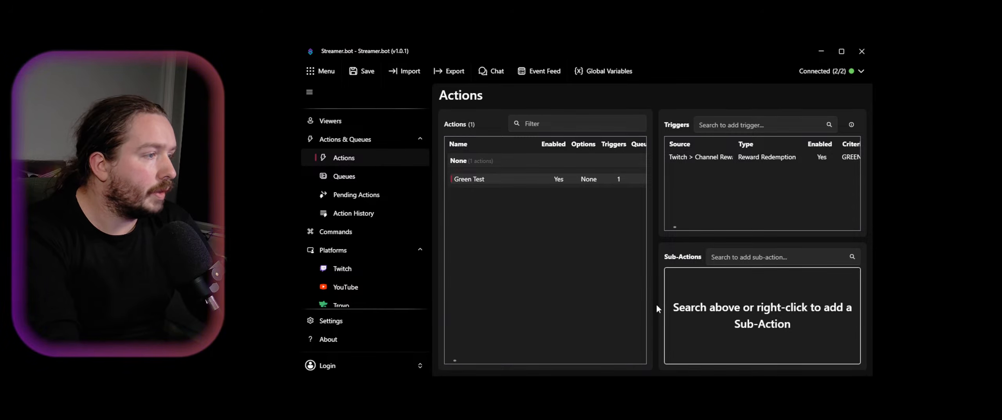
Add an OBS Studio Source Filter State sub-action targeting TO GREEN (ANIMATION) on Gradient in [SCENE] Webcam (UW)
key(ctrl+v)
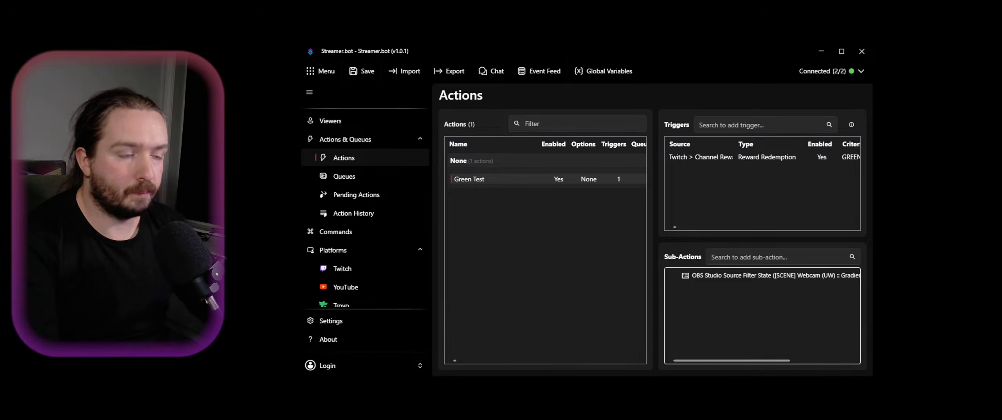
click(739, 277)
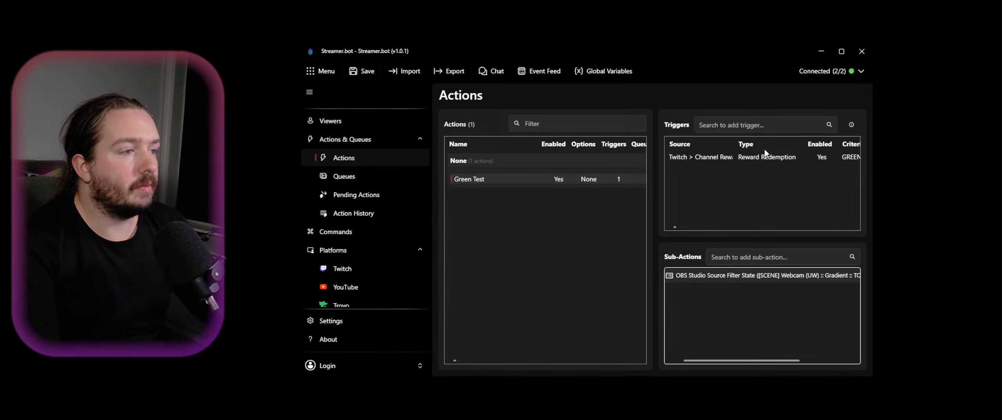
Add a Twitch channel Follow trigger to Green Test and widen the window to show the trigger criteria
click(769, 158)
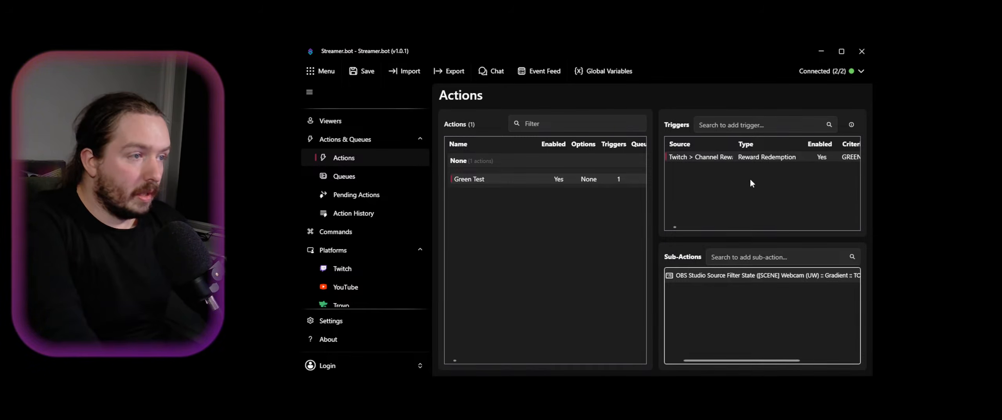
drag(871, 170, 942, 156)
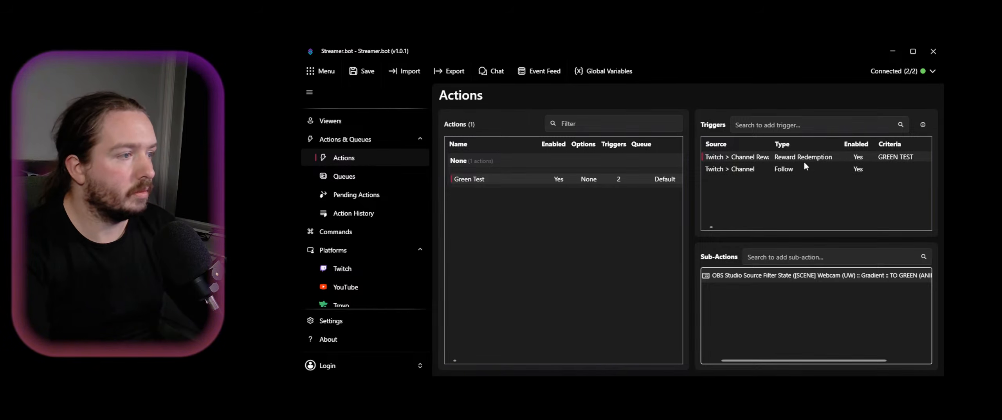
Delete the GREEN TEST reward redemption trigger from the Green Test action
key(Delete)
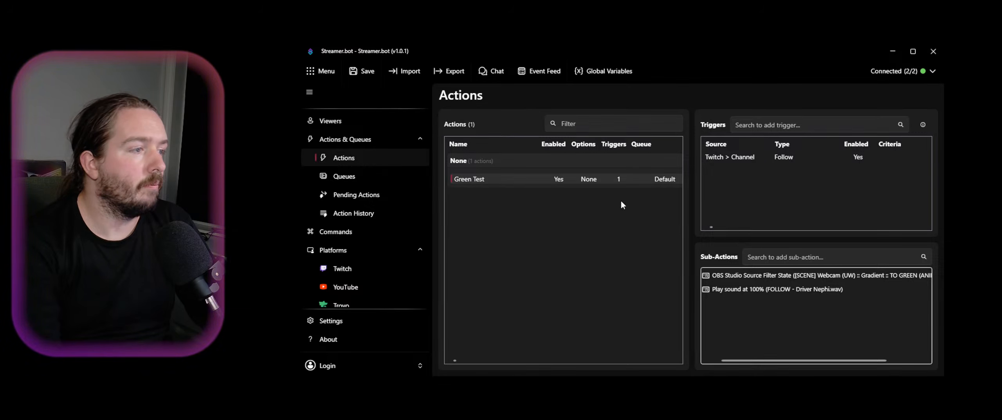
click(727, 156)
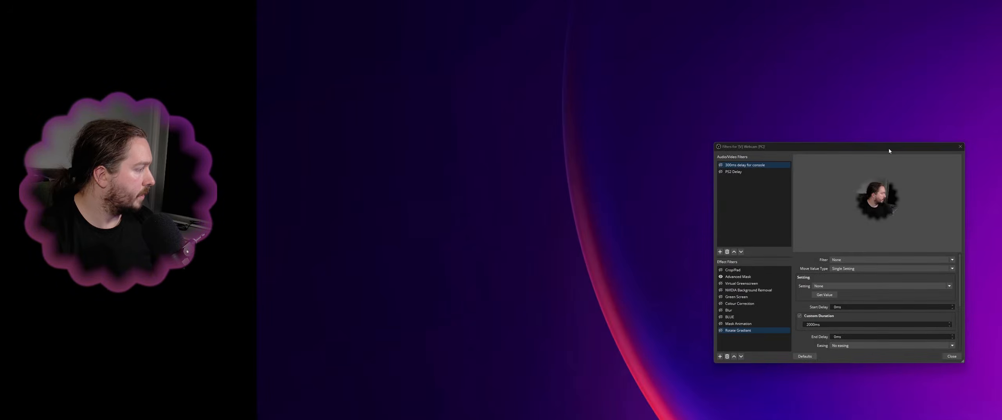
In OBS Studio, enlarge the webcam's filters window and switch the Advanced Mask filter off and on to compare the picture
drag(715, 143, 506, 20)
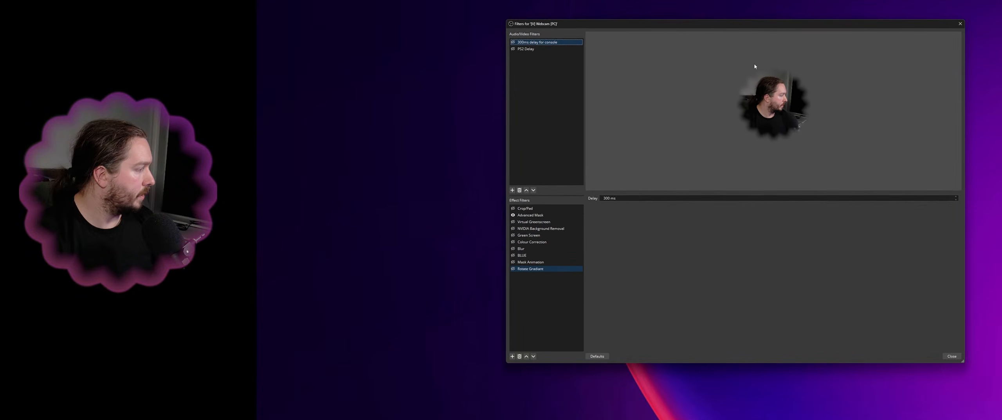
drag(844, 27, 852, 51)
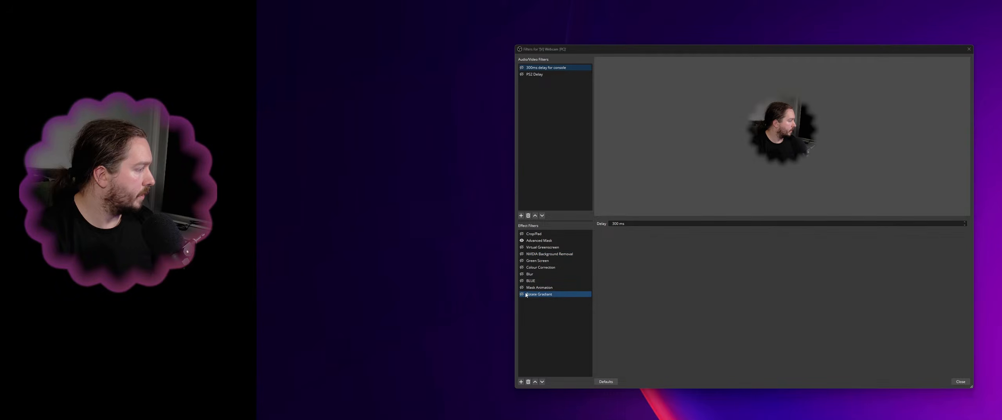
click(522, 241)
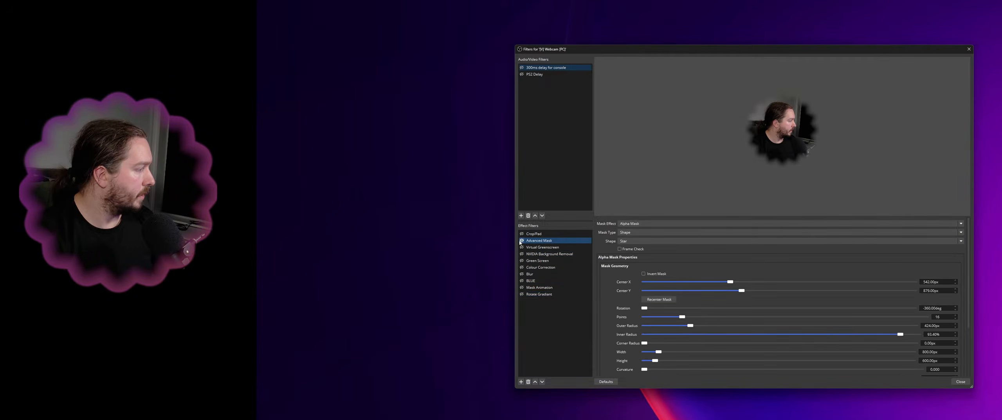
click(521, 241)
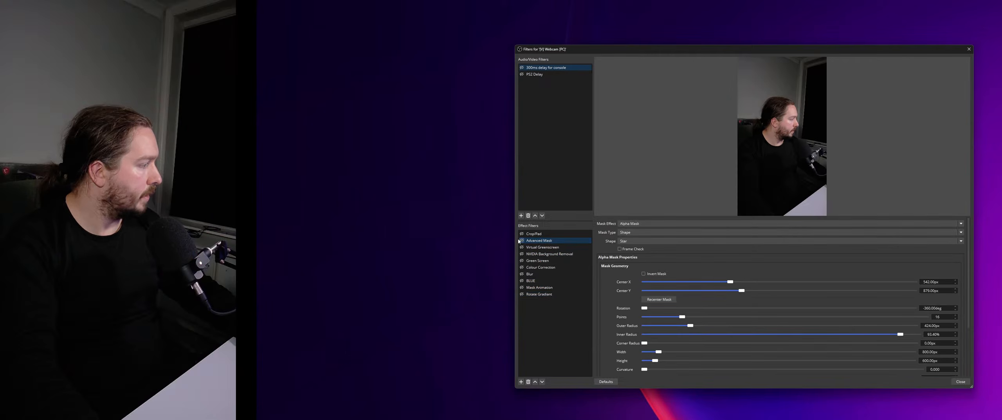
click(521, 241)
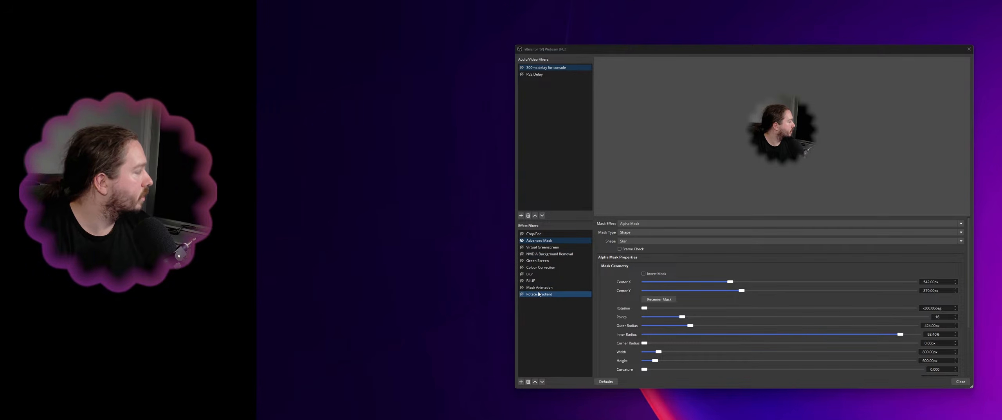
Compare the settings of the Mask Animation, Rotate Gradient and Advanced Mask filters and check the mask's effect
click(559, 286)
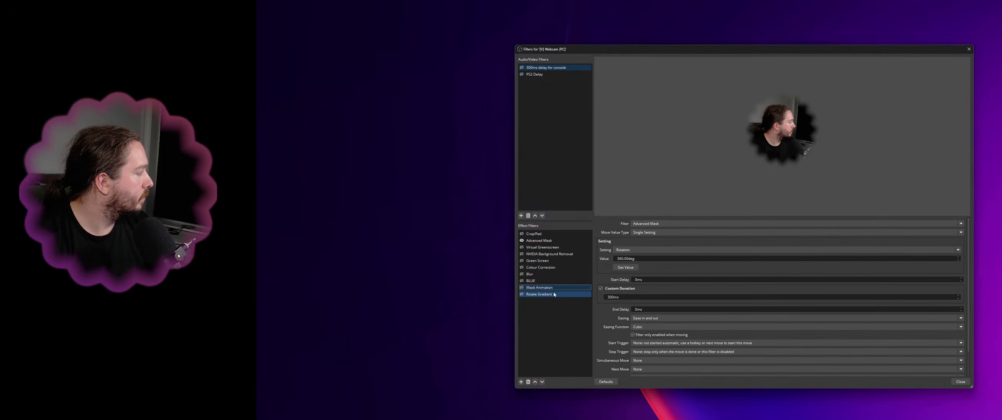
click(561, 286)
click(560, 293)
click(561, 288)
click(561, 295)
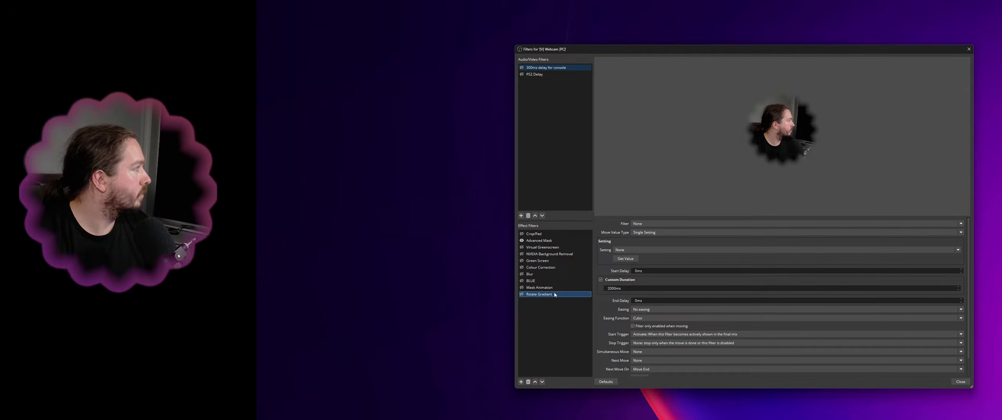
click(565, 241)
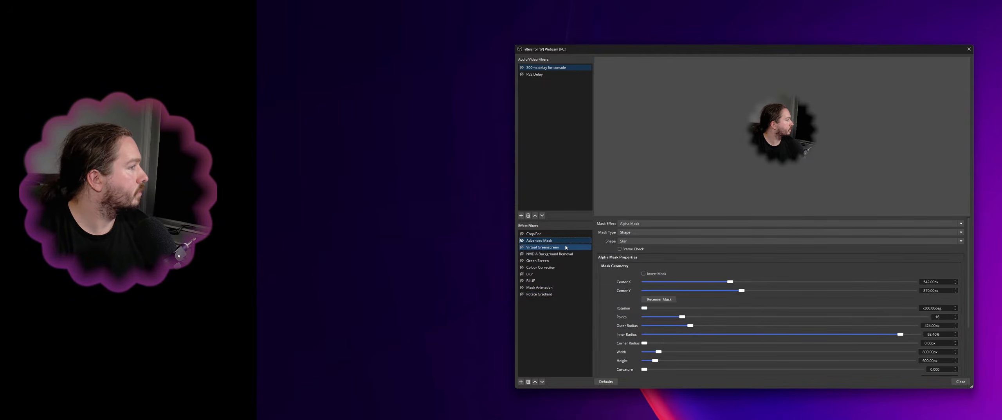
click(522, 241)
click(522, 240)
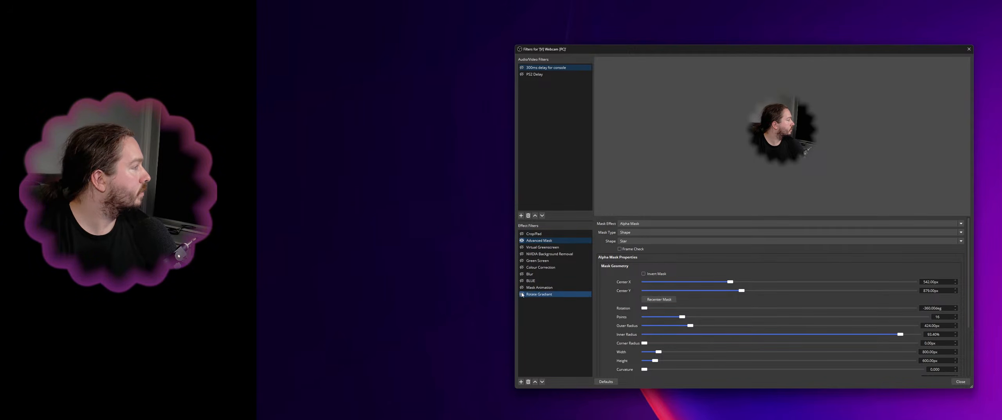
Test the Rotate Gradient filter and remove it from the webcam's effect filters
click(552, 294)
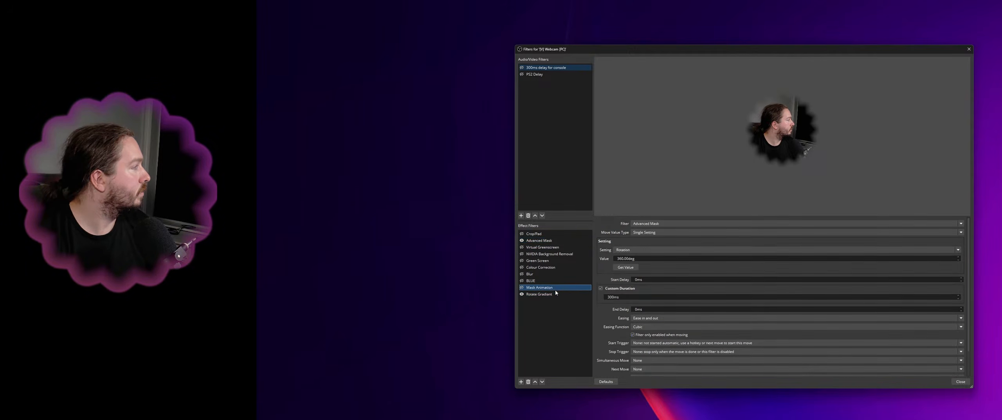
click(522, 294)
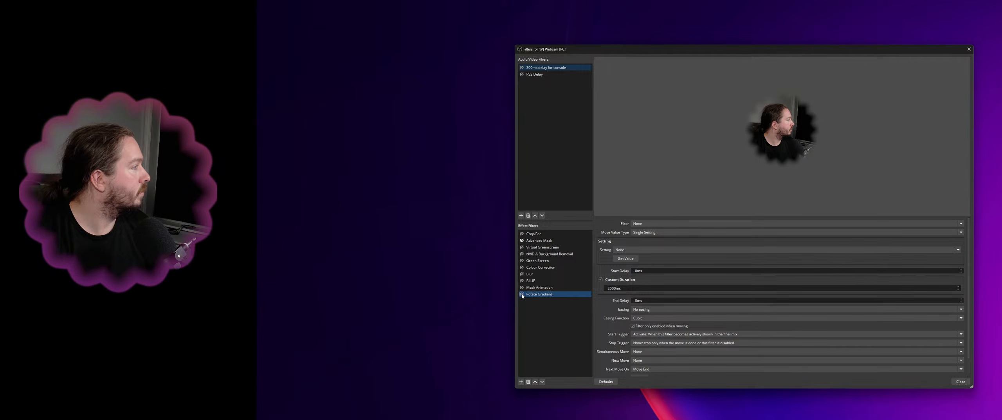
click(562, 287)
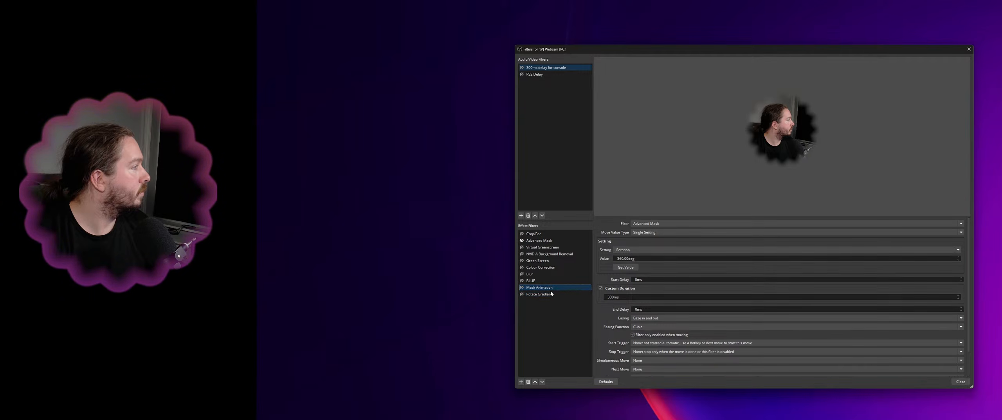
click(551, 295)
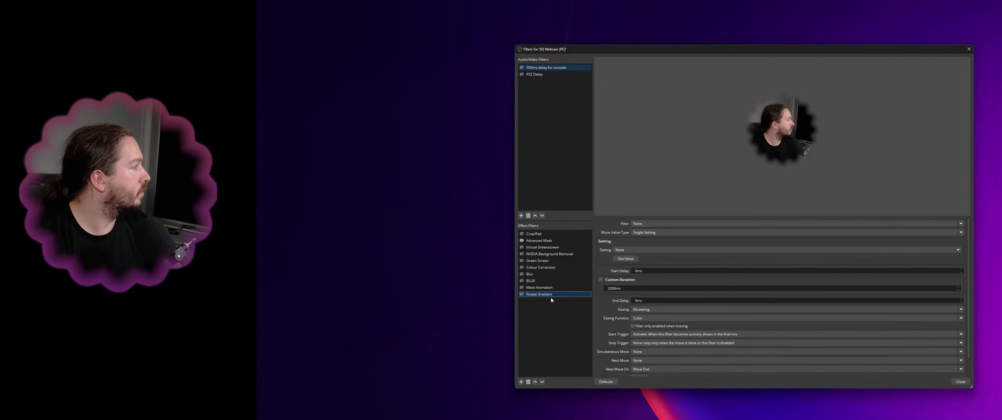
key(Delete)
click(766, 224)
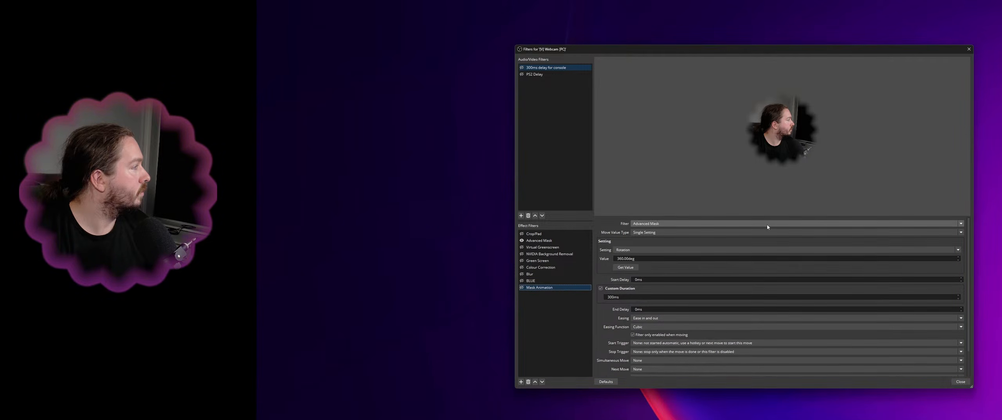
Duplicate the Mask Animation filter, keep the suggested name for the copy, and close the filters window
right_click(561, 289)
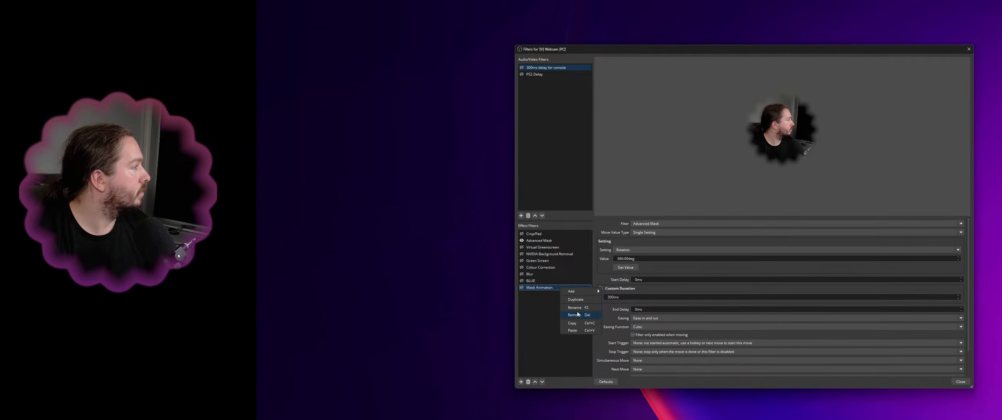
right_click(549, 312)
click(557, 321)
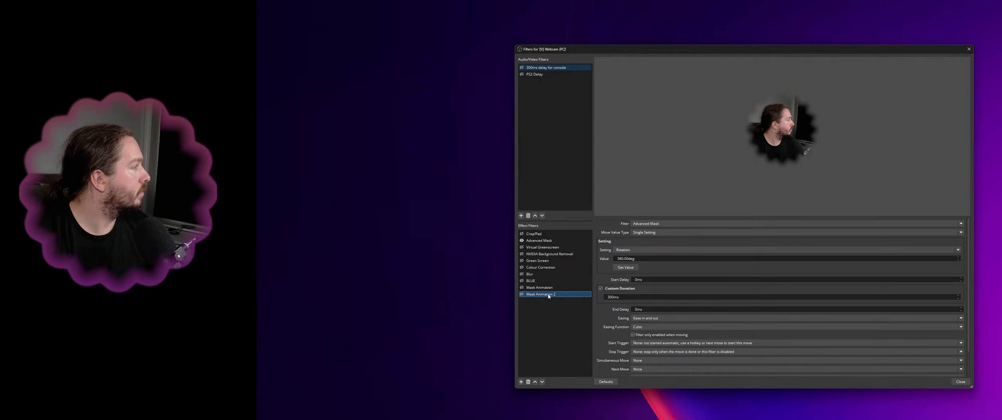
click(549, 294)
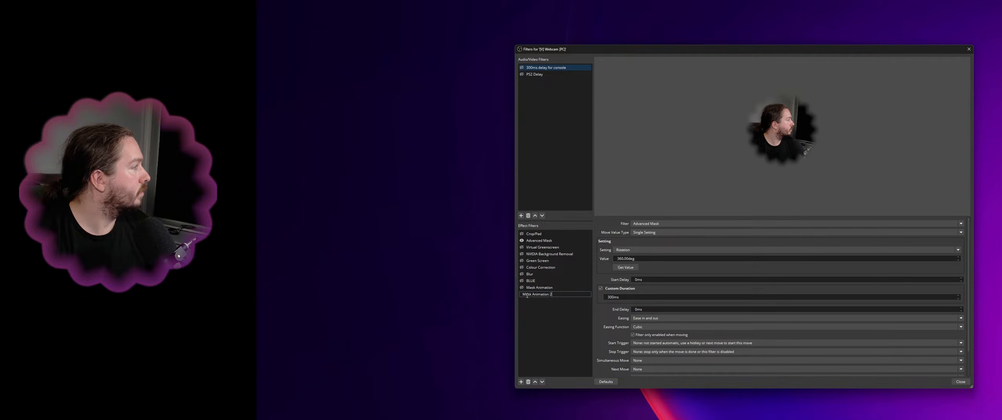
key(Return)
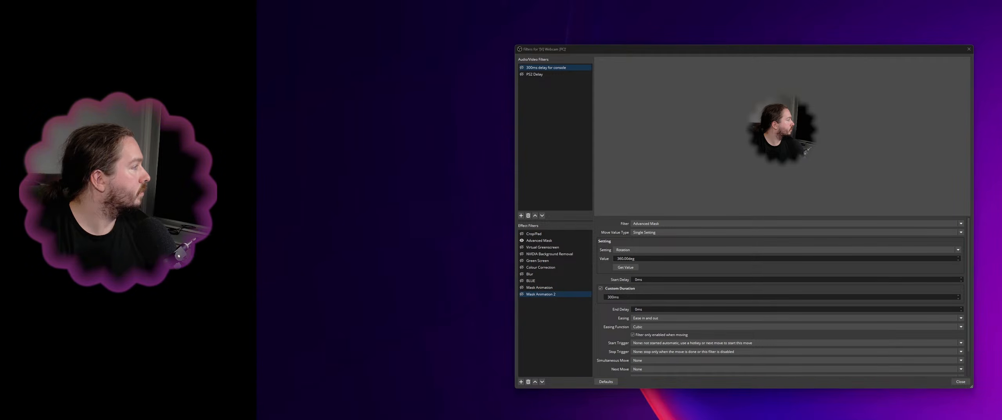
click(969, 49)
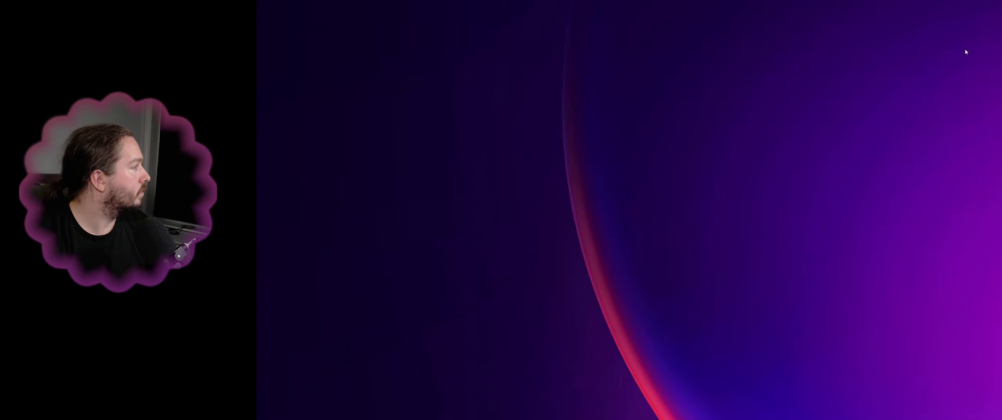
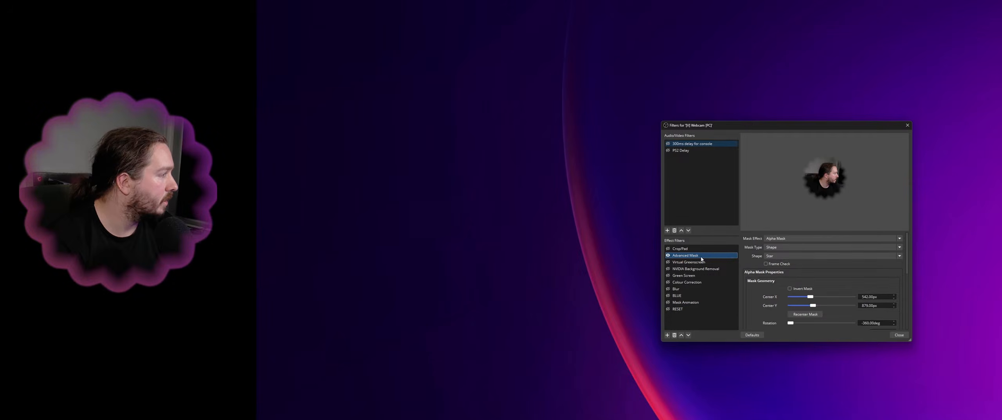
Give the RESET filter the mask's current rotation of -360° as its value and set its custom duration to 0 ms
drag(702, 259, 710, 305)
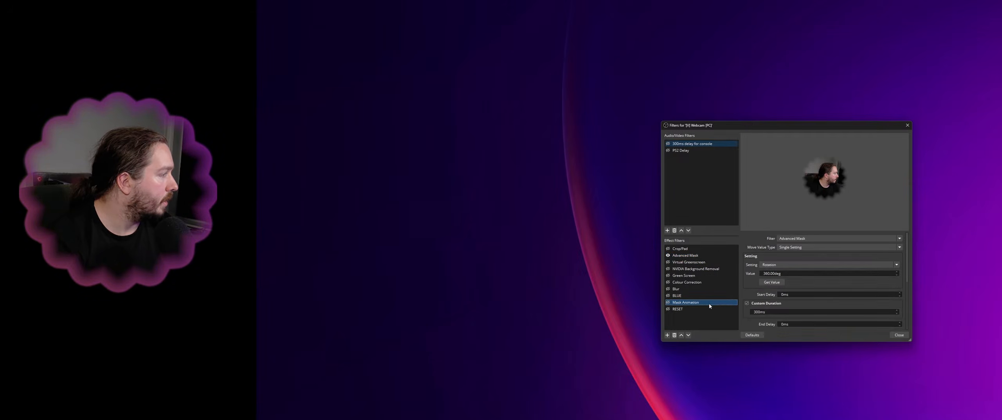
click(788, 274)
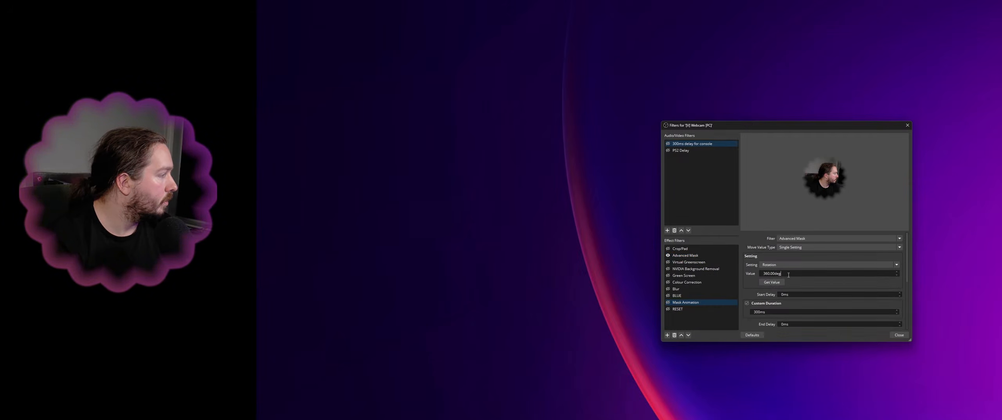
click(697, 302)
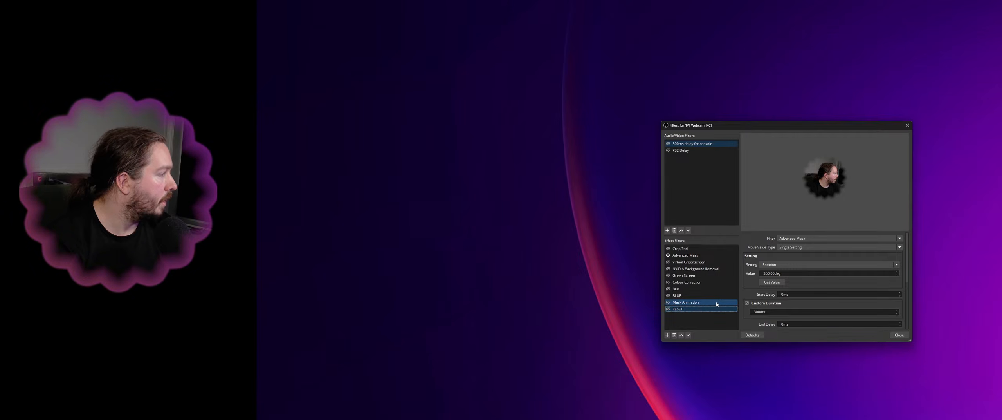
click(709, 308)
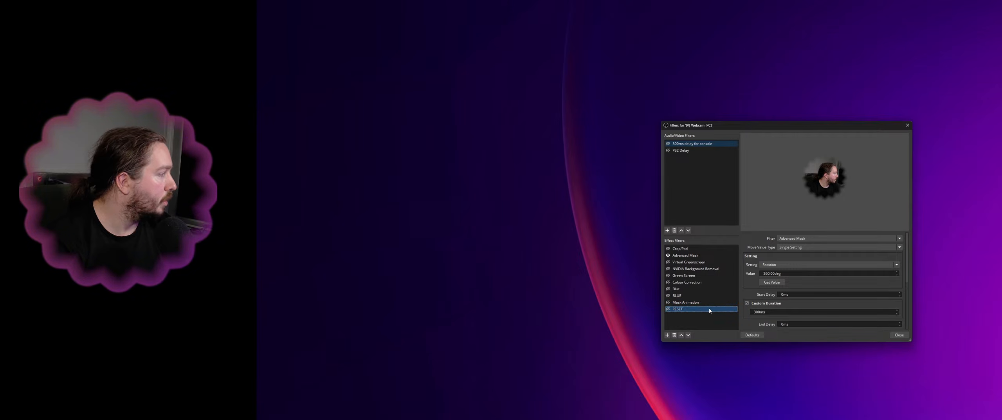
click(772, 282)
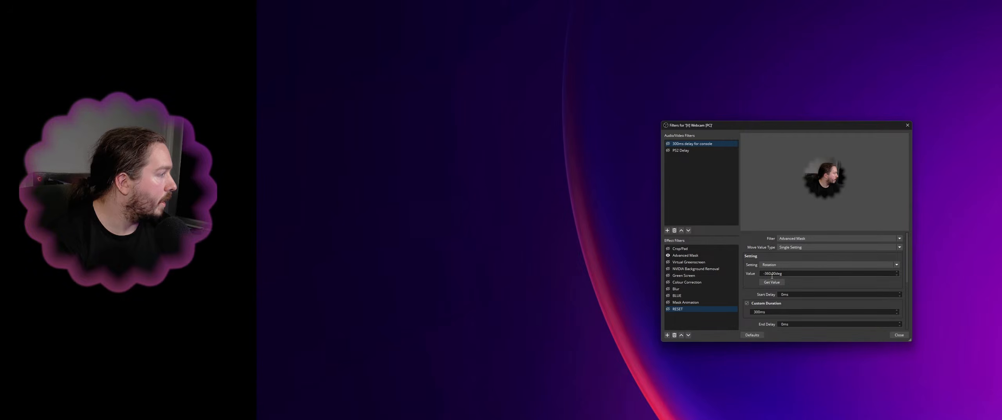
double_click(755, 311)
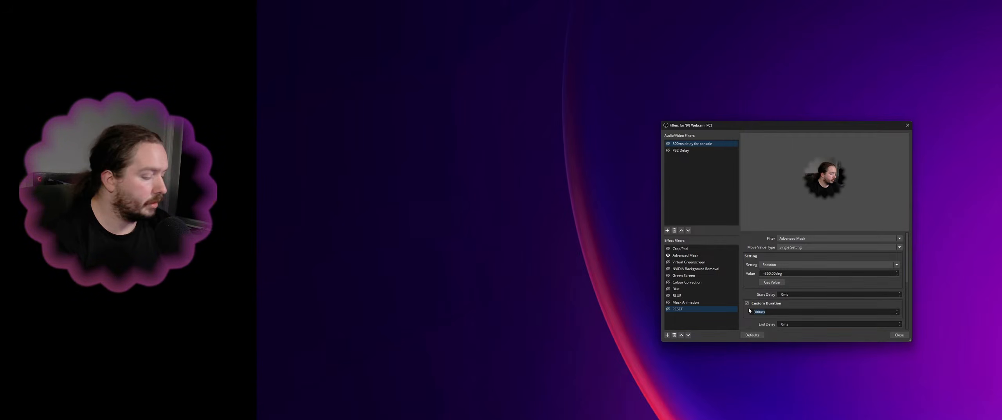
text(0)
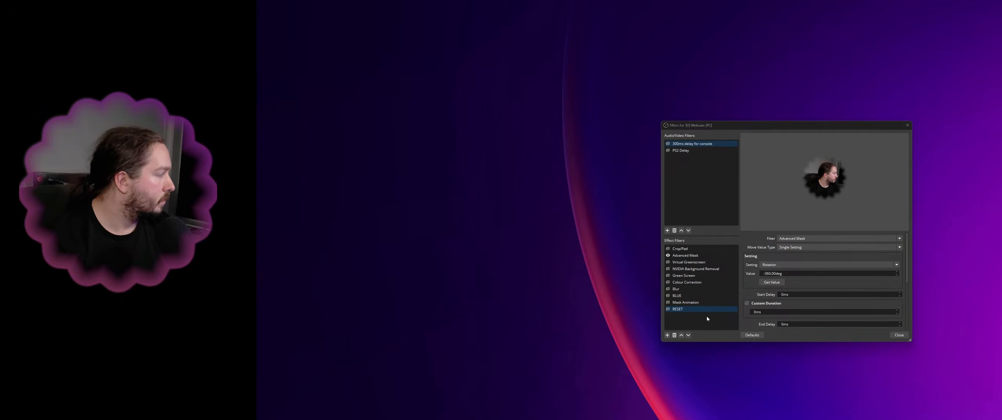
Set the Mask Animation filter's next move to RESET and run the animation
click(688, 304)
click(698, 302)
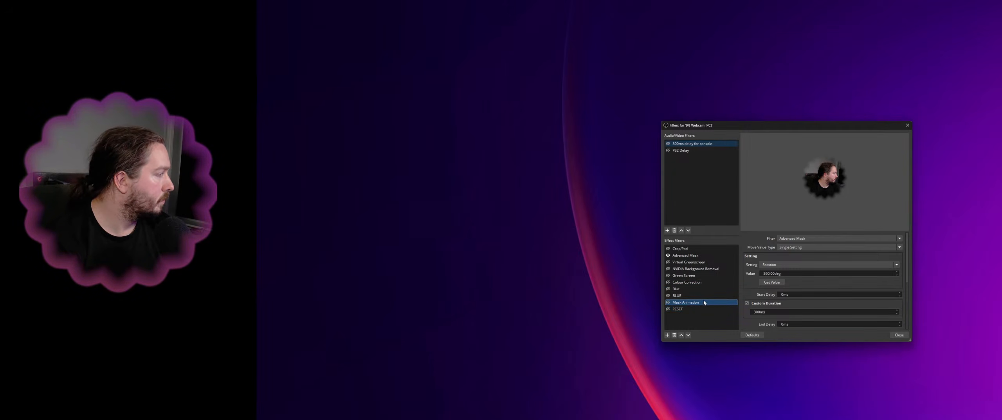
click(669, 302)
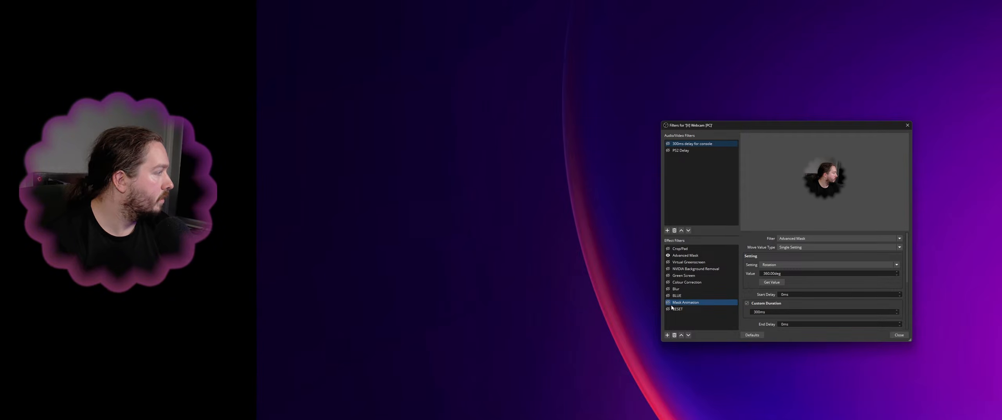
scroll(750, 300, down, 5)
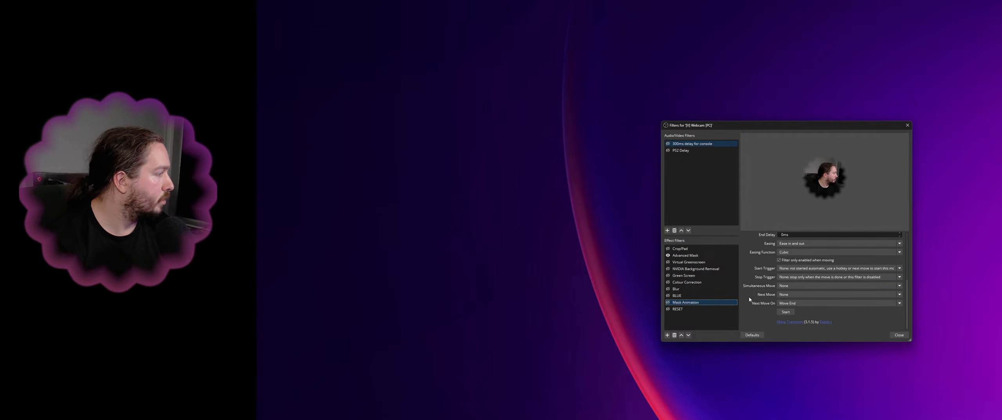
click(799, 294)
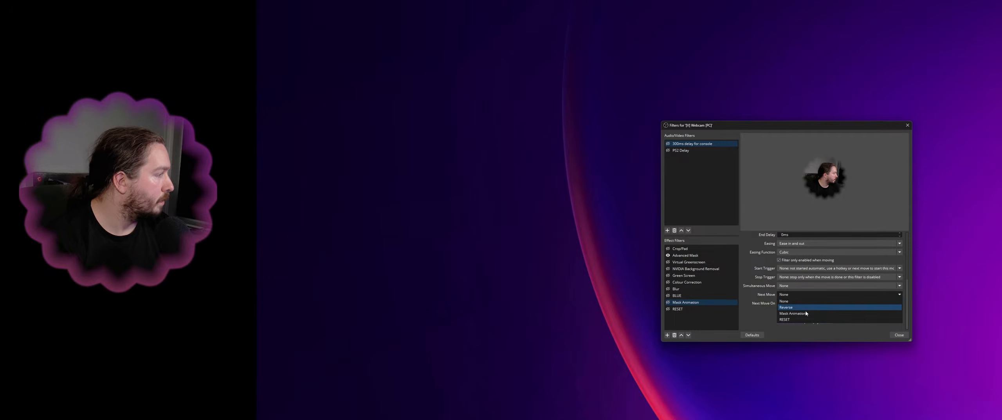
click(809, 320)
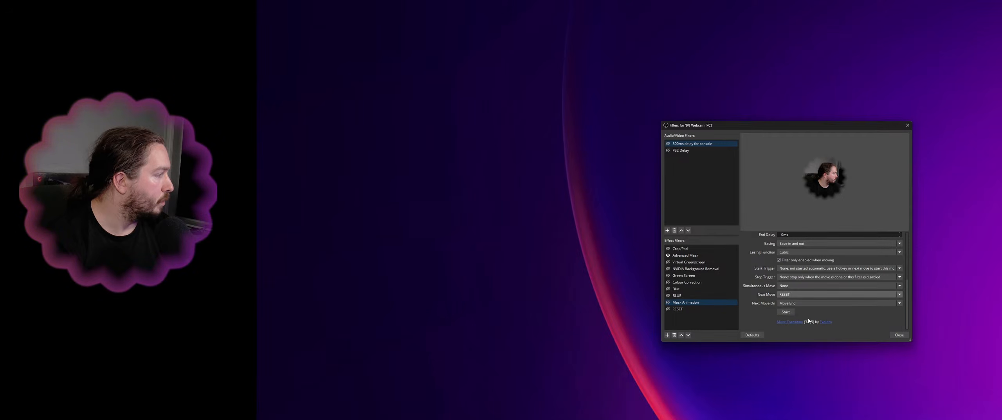
click(670, 302)
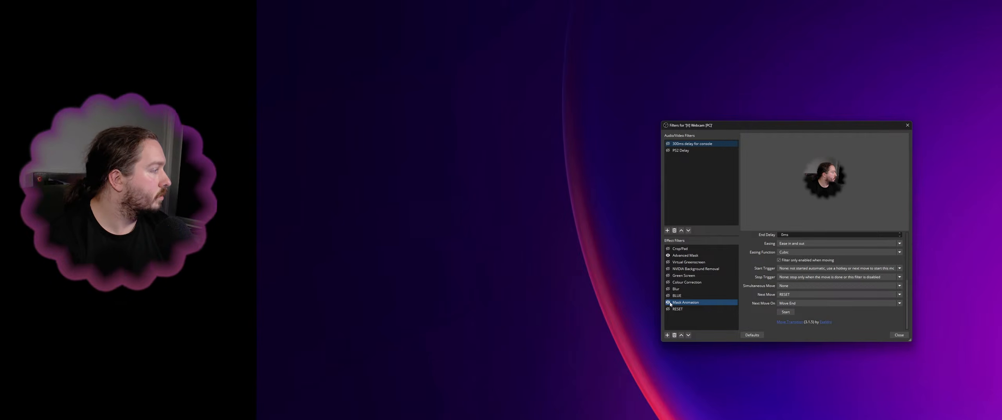
Set the RESET filter's next move to Mask Animation
click(701, 308)
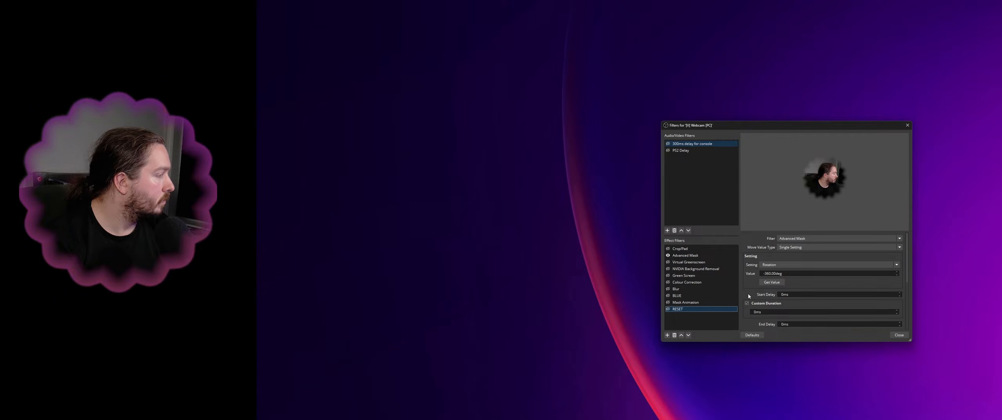
scroll(779, 296, down, 4)
click(795, 294)
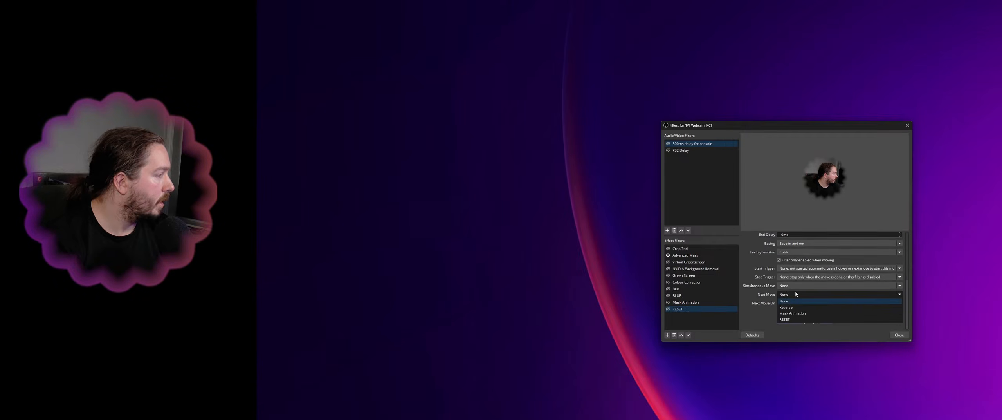
click(799, 314)
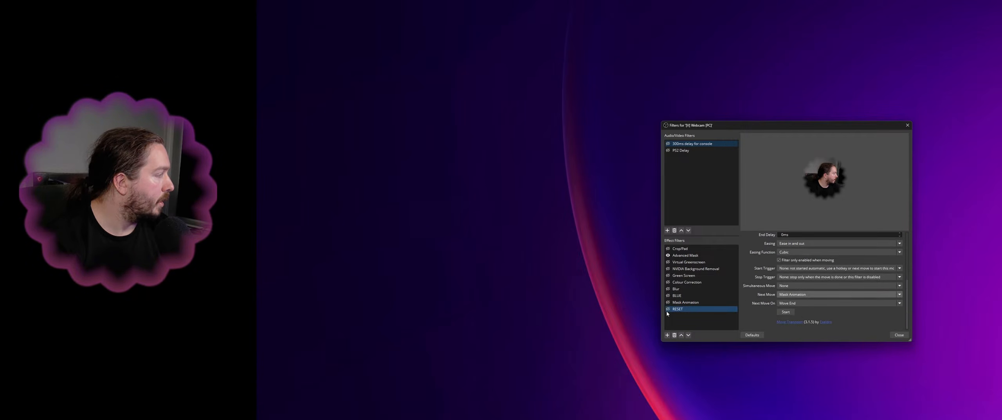
Set the Mask Animation filter's custom duration to 50000 ms and its easing to No easing
click(674, 296)
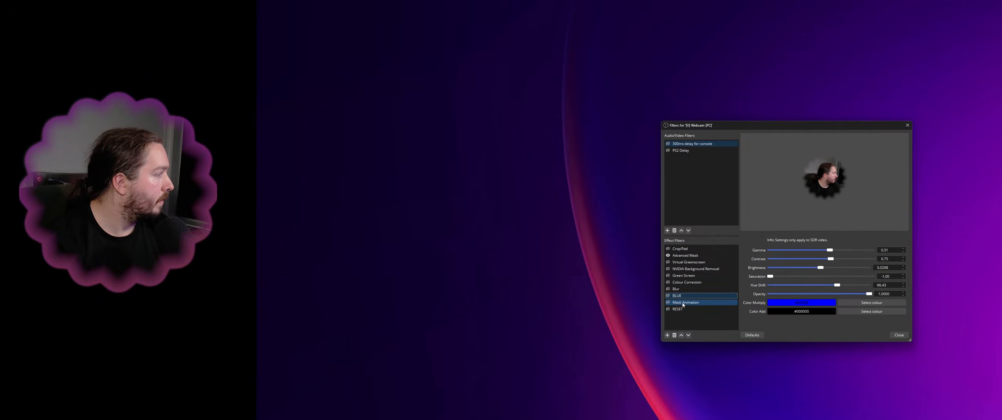
click(683, 304)
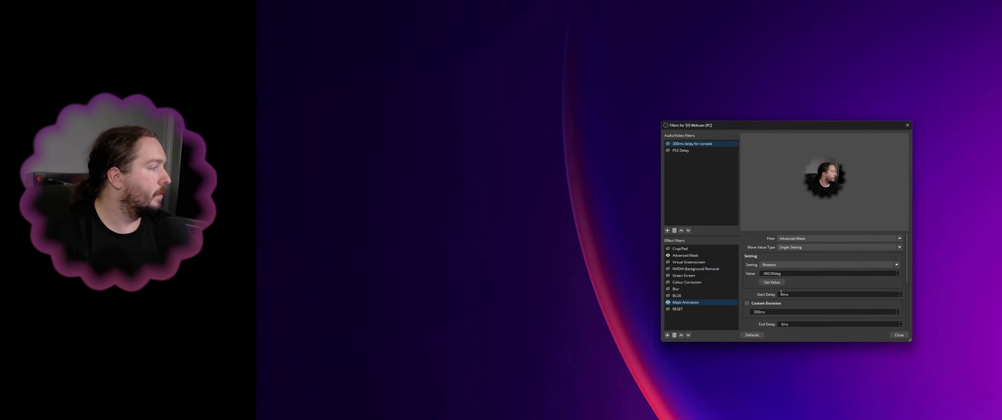
double_click(773, 311)
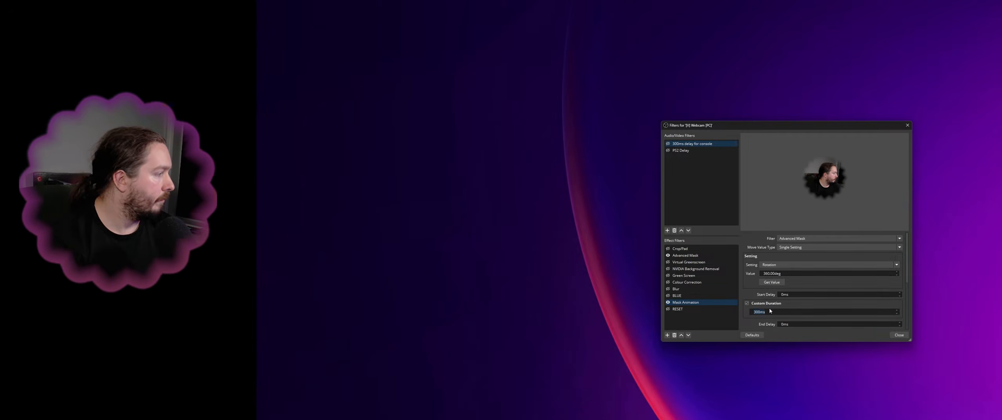
text(500)
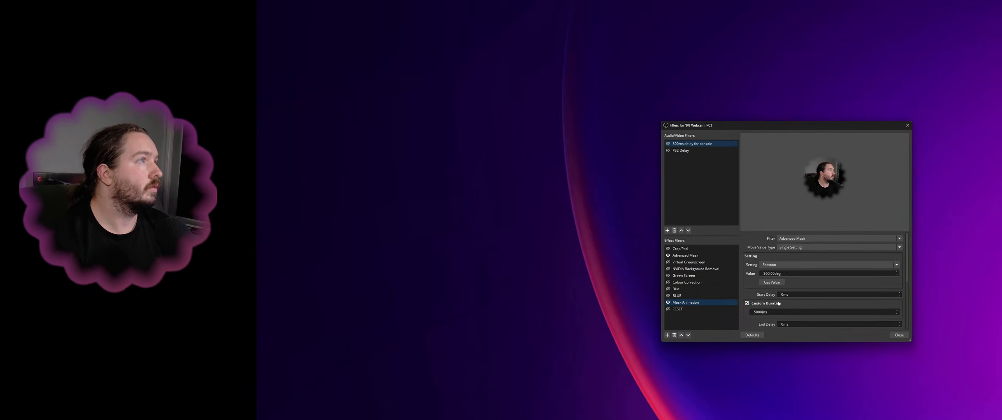
scroll(799, 306, down, 3)
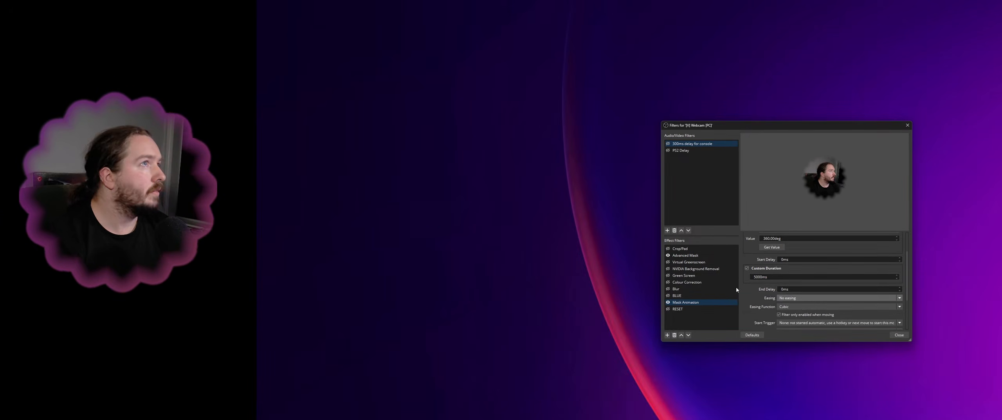
click(761, 277)
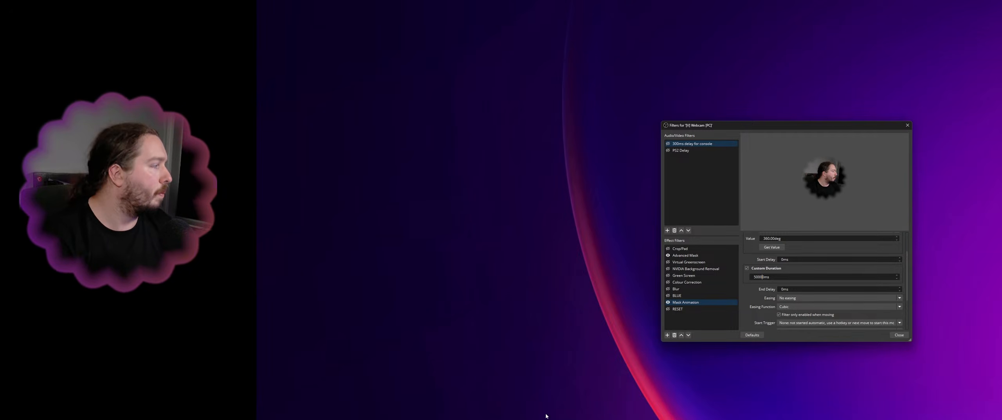
Duplicate the Mask Animation filter in the effect filters list and remove the copy
click(685, 329)
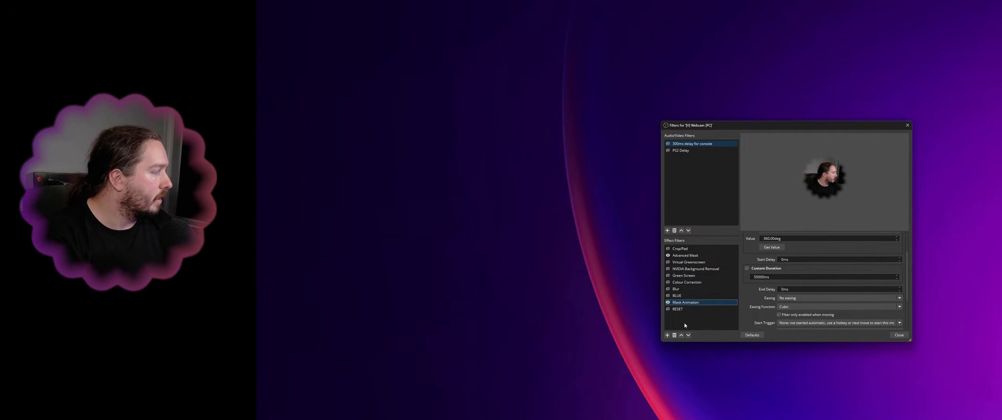
right_click(685, 323)
click(692, 335)
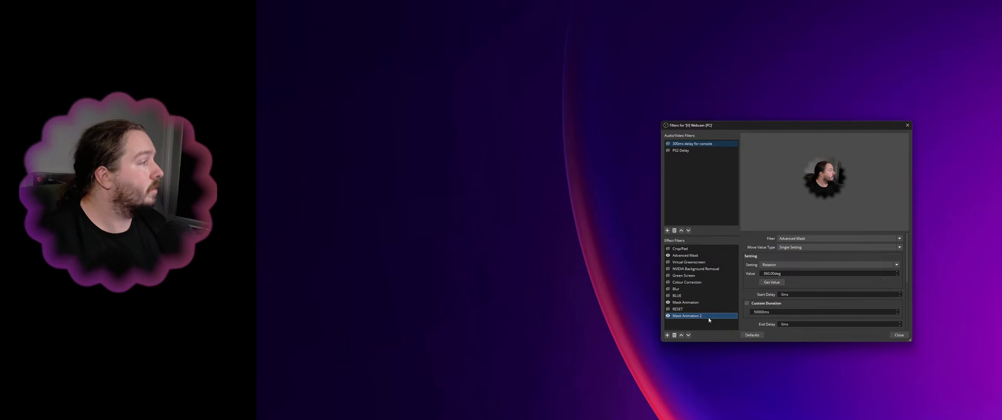
key(Delete)
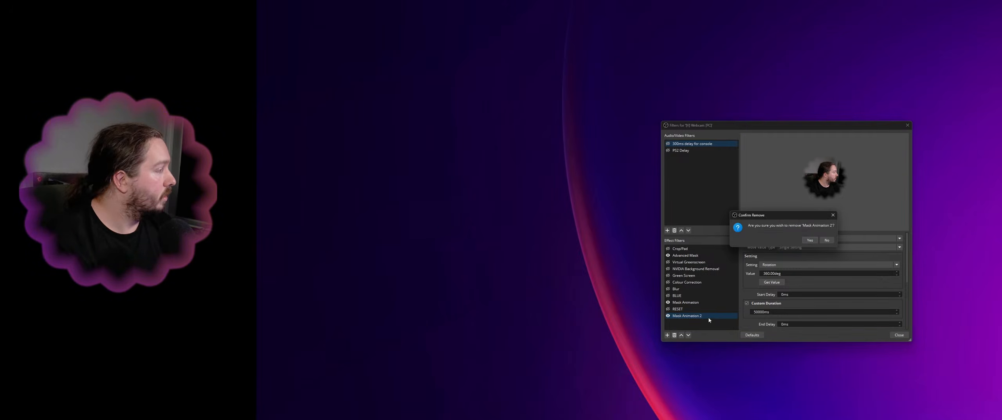
key(Return)
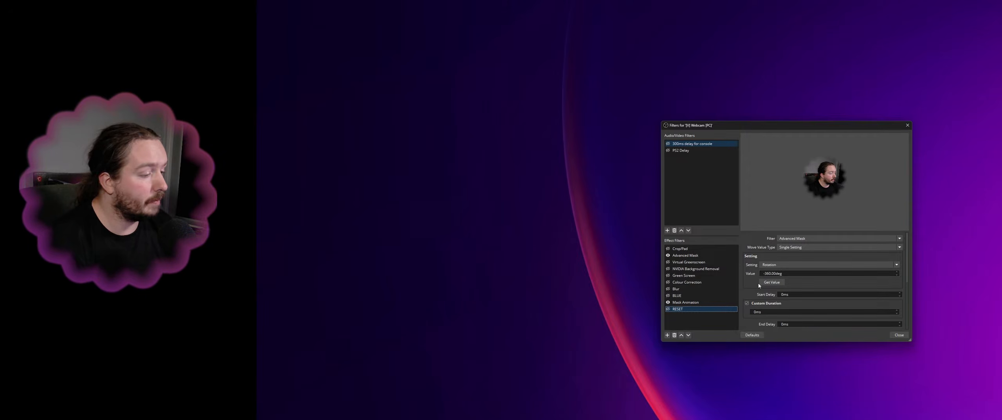
Turn off the Mask Animation filter and change the Advanced Mask's shape to Rectangle
click(704, 303)
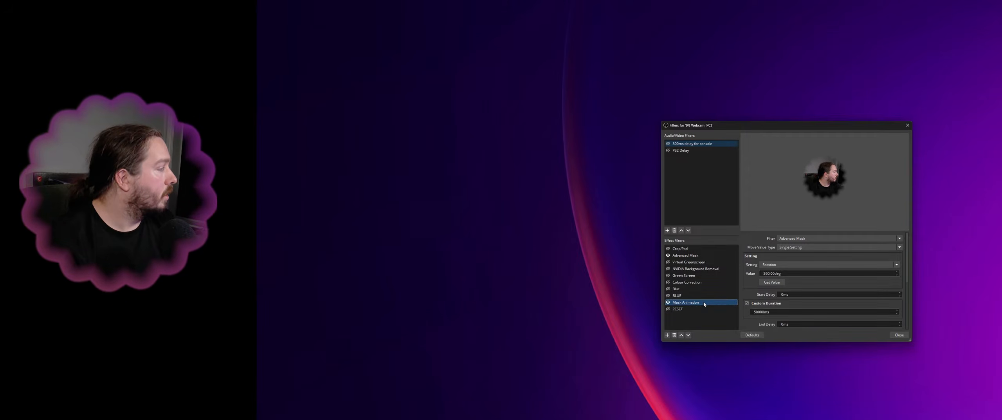
click(668, 302)
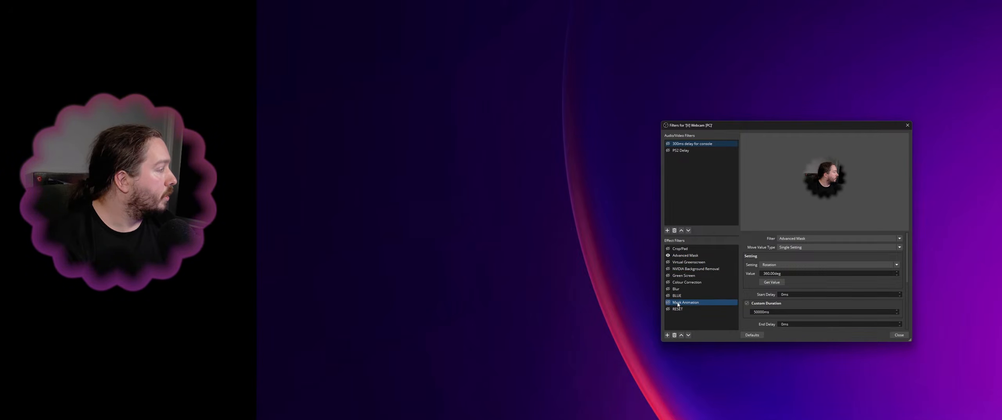
click(697, 257)
click(806, 247)
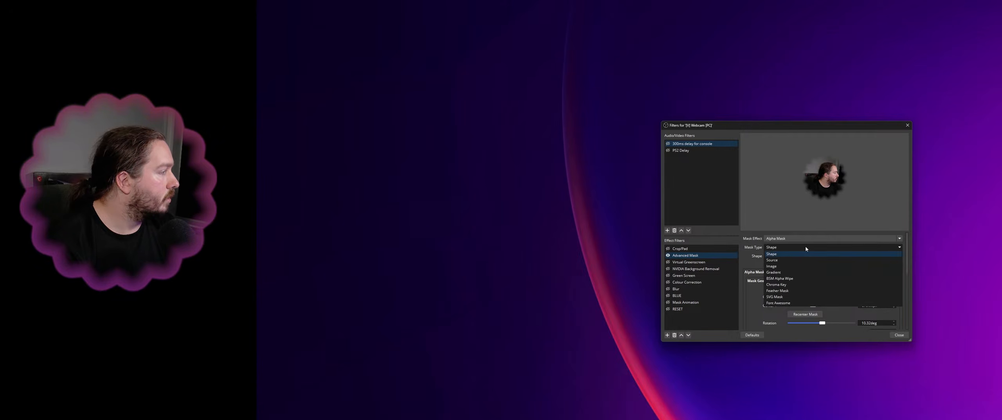
click(804, 249)
click(810, 256)
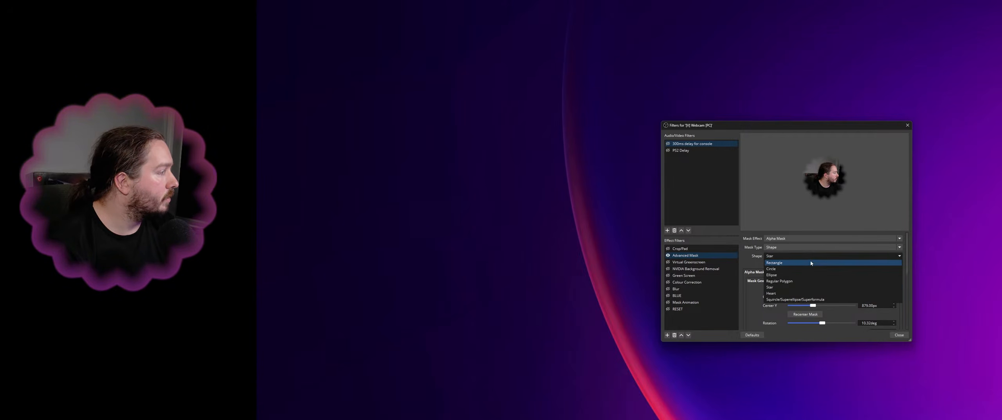
click(811, 262)
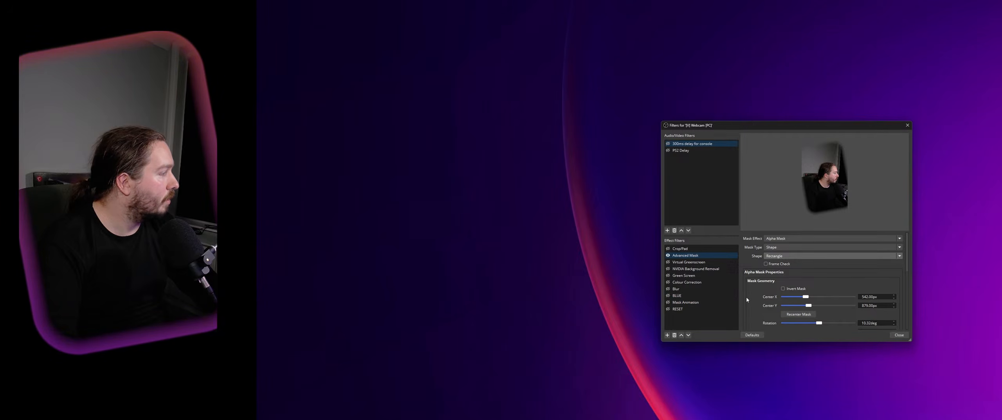
Set the Advanced Mask's rotation to 0° and recenter the mask
double_click(877, 323)
text(0)
key(Return)
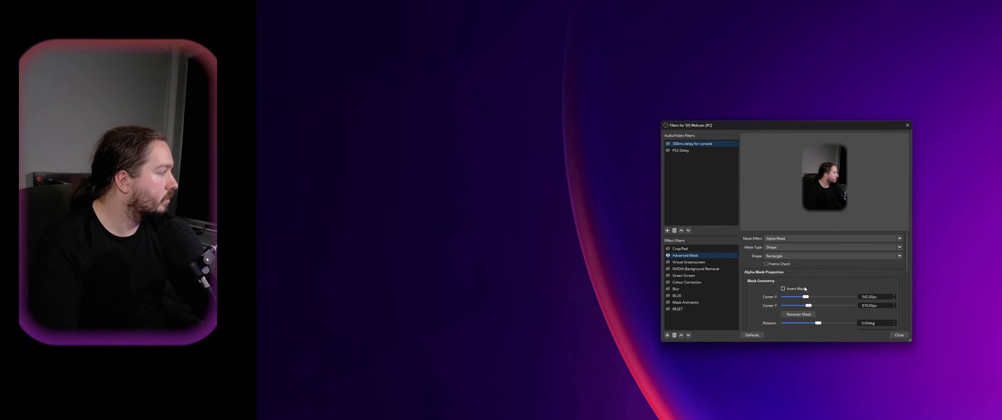
click(808, 316)
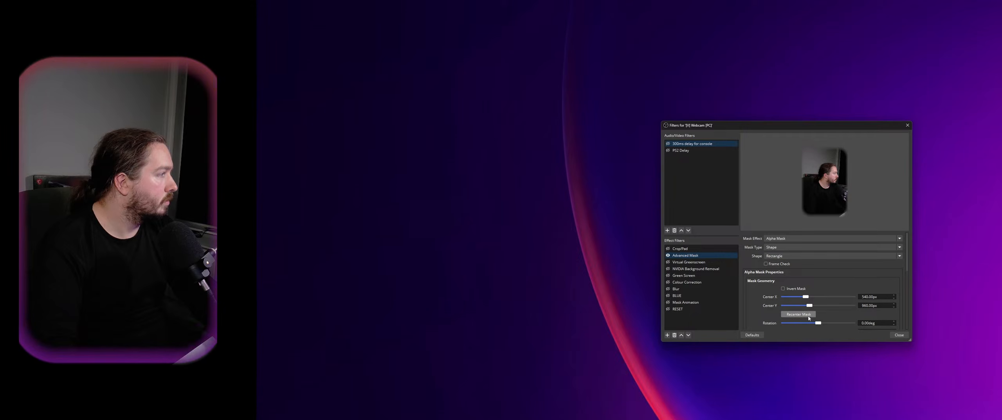
Reset the Advanced Mask filter's properties to their defaults
scroll(826, 273, down, 4)
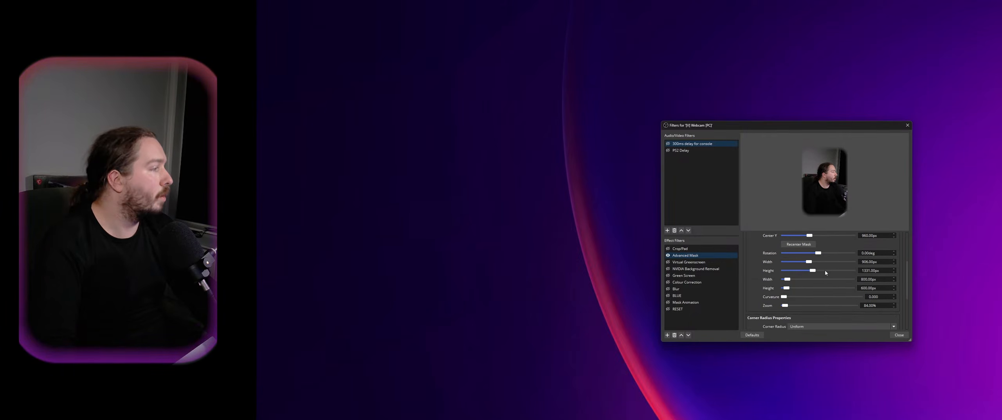
scroll(826, 272, up, 1)
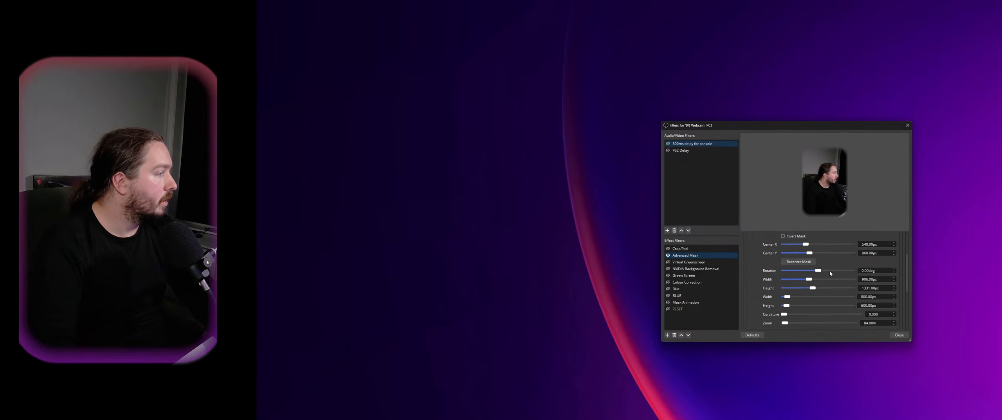
click(752, 335)
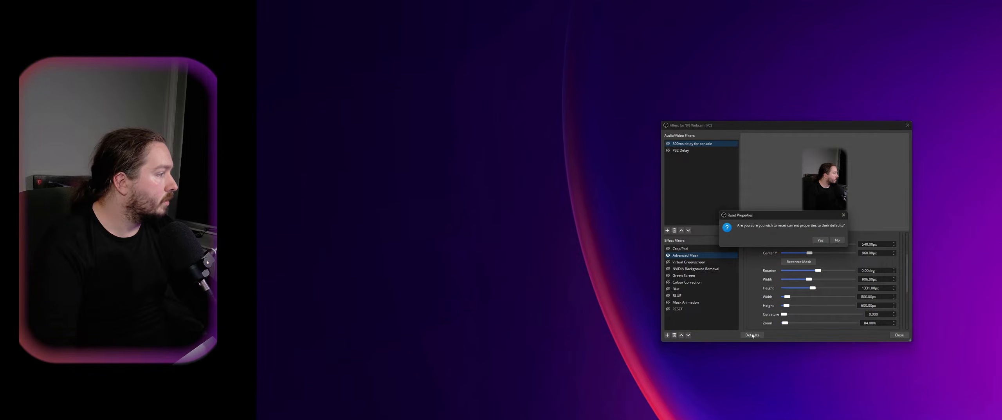
click(820, 240)
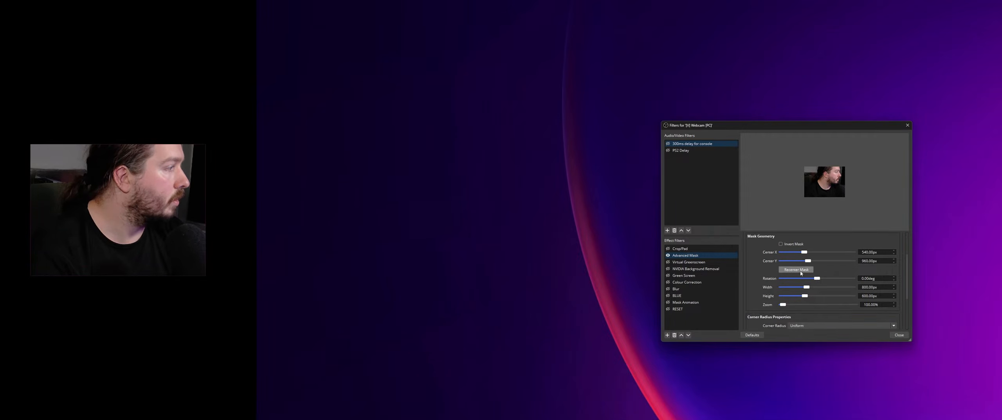
Keep the Advanced Mask as a Rectangle of type Shape and enable Frame Check
scroll(780, 271, up, 3)
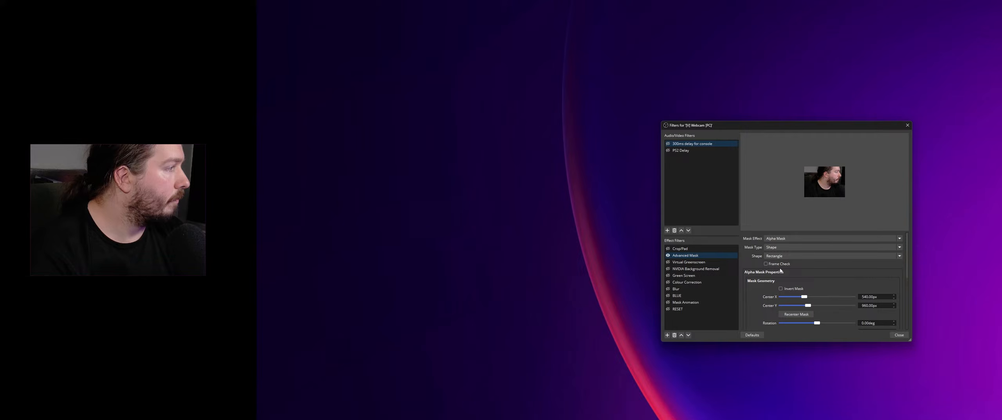
click(797, 247)
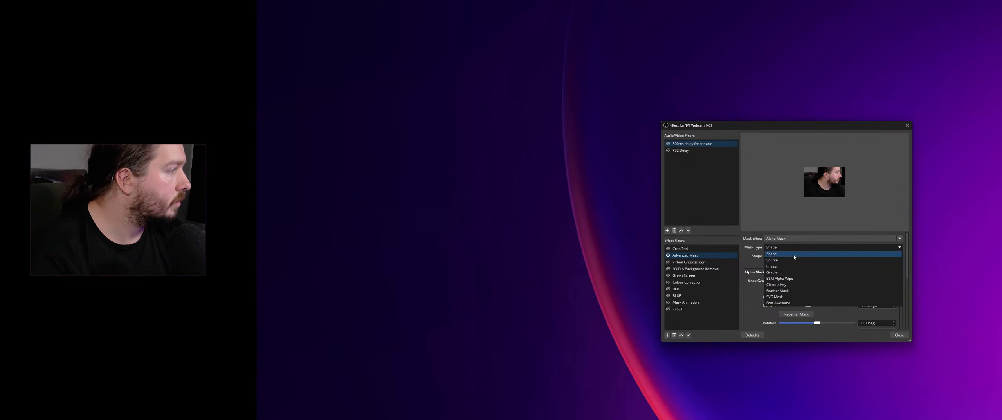
click(795, 254)
click(795, 255)
click(798, 263)
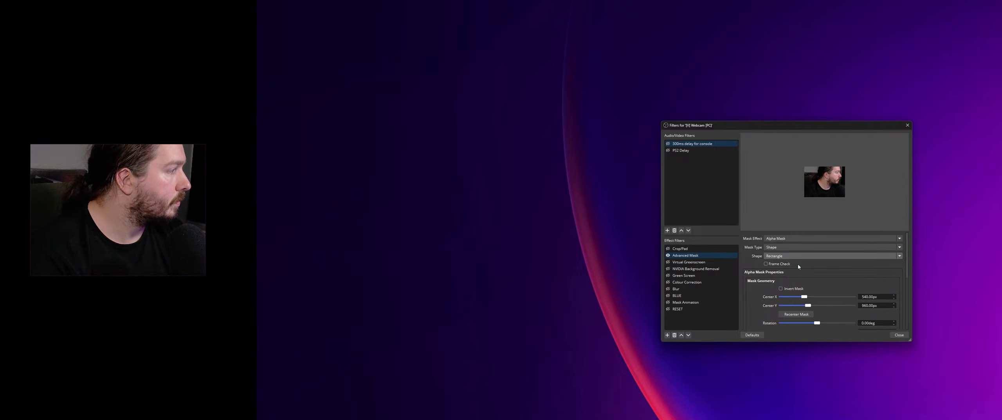
click(797, 256)
click(796, 254)
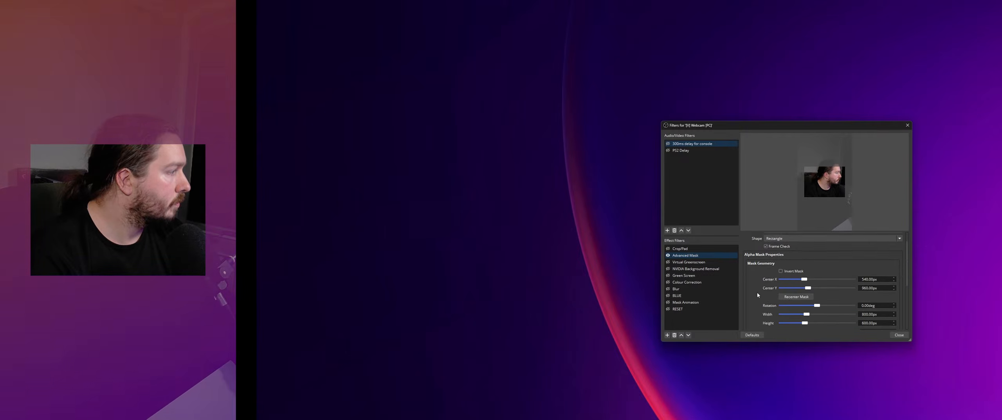
Move the rectangular mask up to a Center Y of 906 px and set its width to 920 px
scroll(793, 268, down, 1)
drag(804, 261, 808, 271)
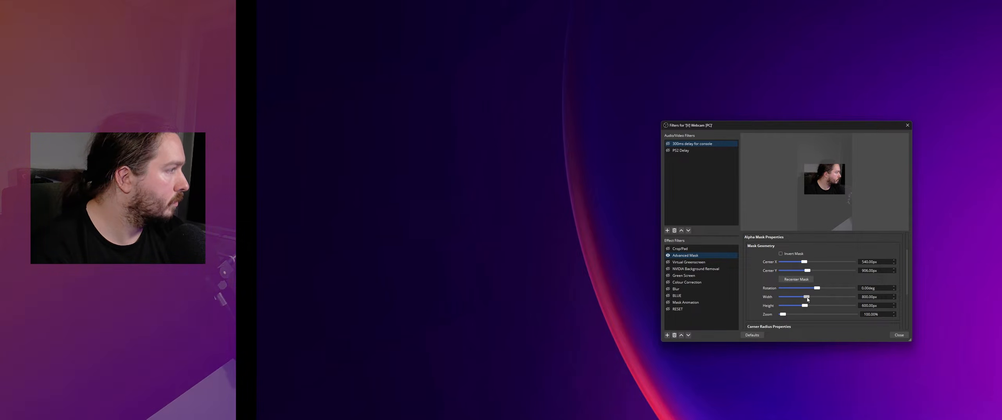
click(808, 297)
drag(808, 299, 808, 299)
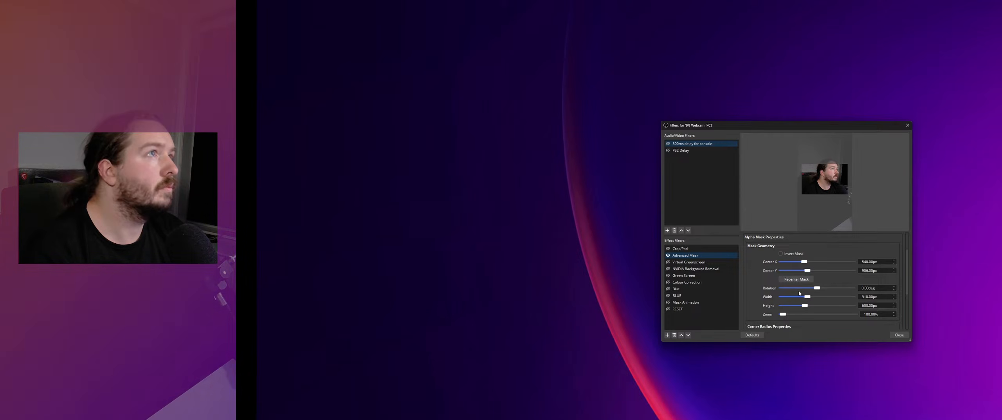
key(Right)
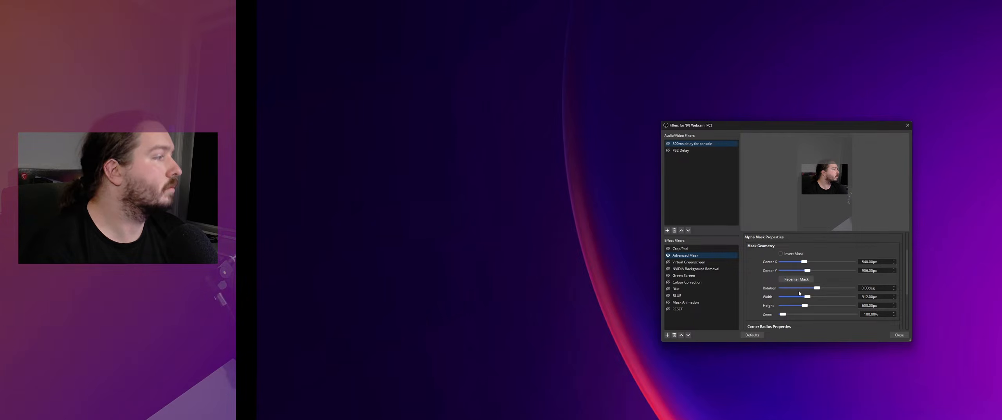
key(Right)
key(Right)
key(Right)
key(Right)
key(Right)
key(Right)
key(Right)
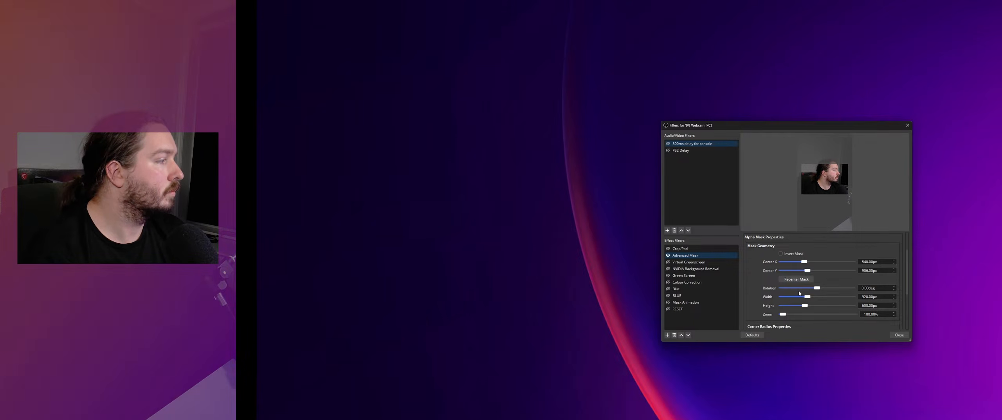
Set the rectangular mask's height to 100 px and its width to 1000 px
drag(807, 309, 810, 309)
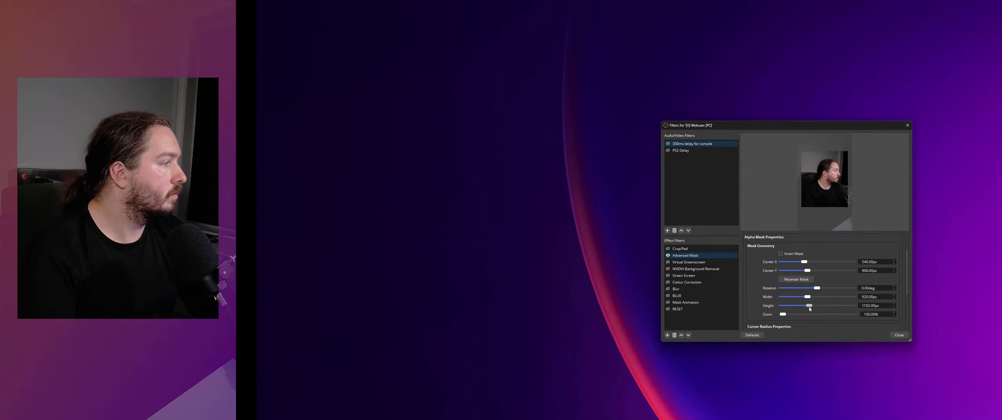
key(Left)
key(Left)
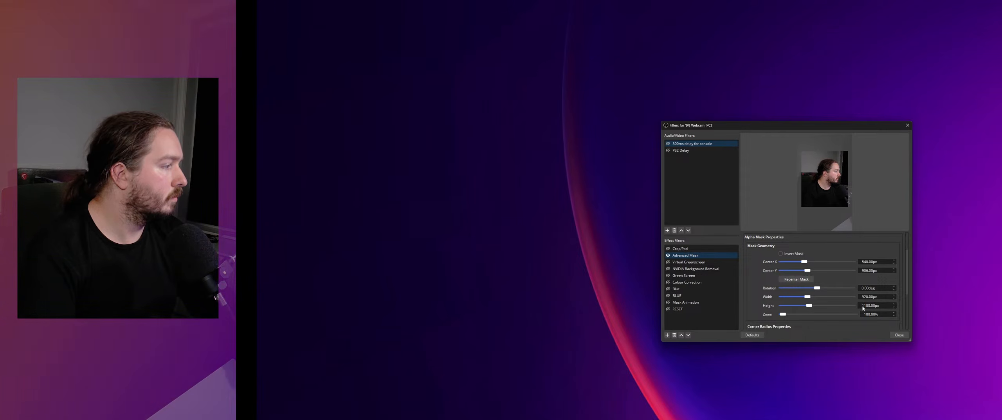
drag(884, 307, 856, 308)
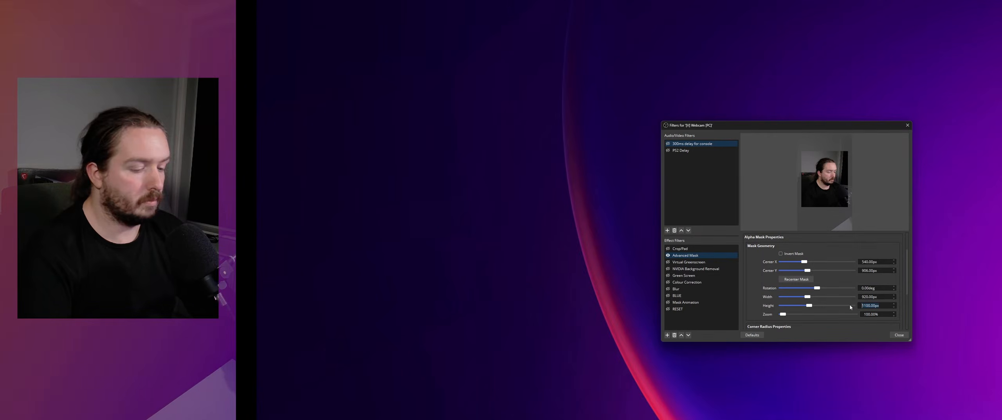
text(100)
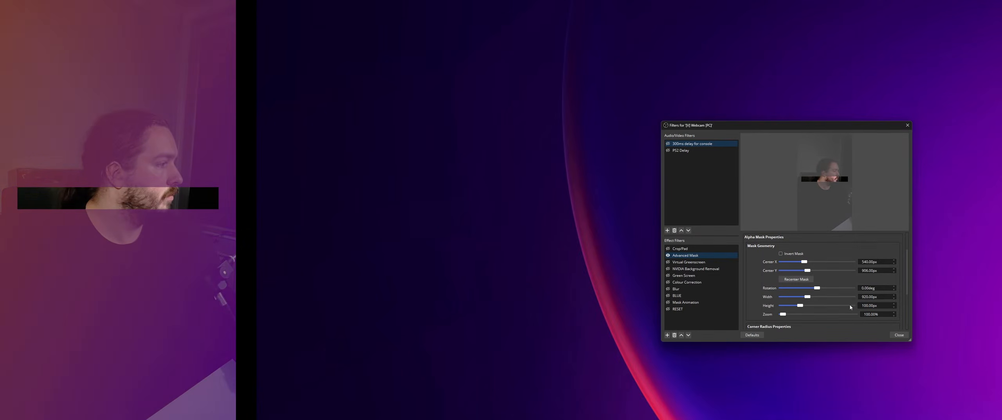
drag(883, 298, 847, 298)
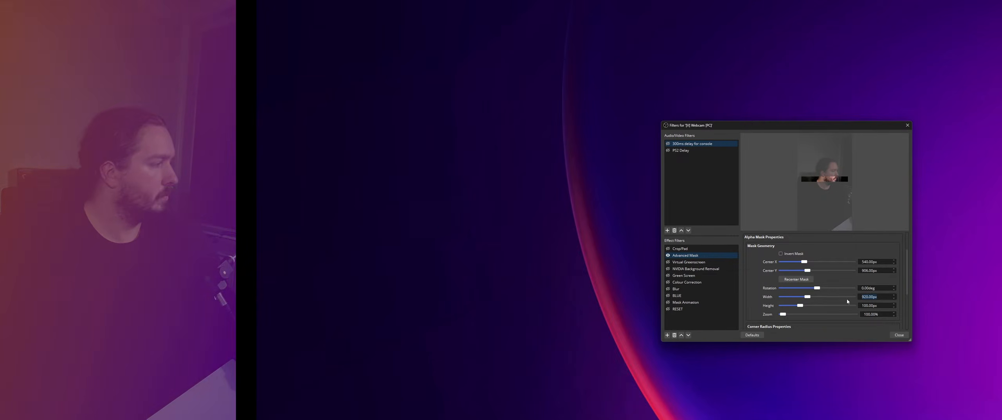
text(100)
key(Return)
text(0)
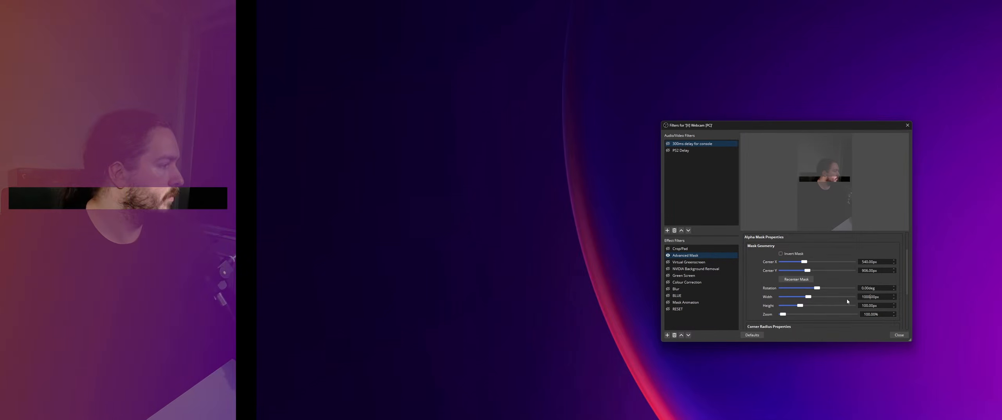
Try mask heights of 1000, 1600 and 1200 px, settle on 1100 px, and lower the mask to a Center Y of 961 px
click(870, 305)
text(0)
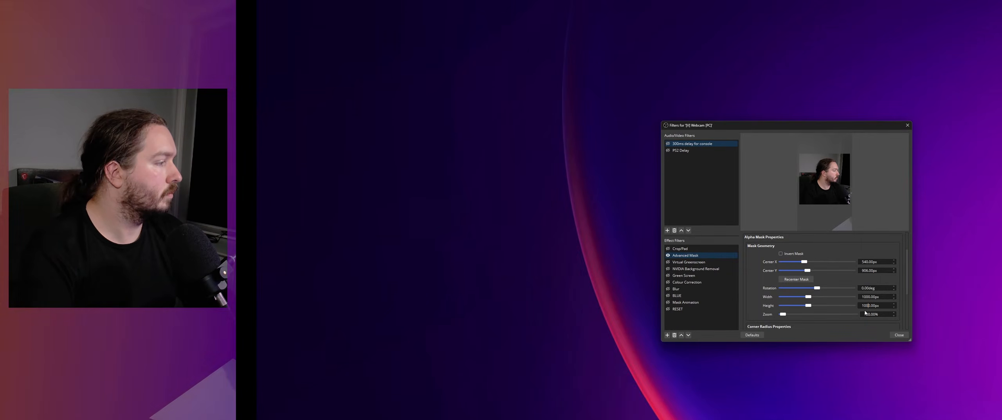
key(Left)
key(Left)
key(BackSpace)
text(6)
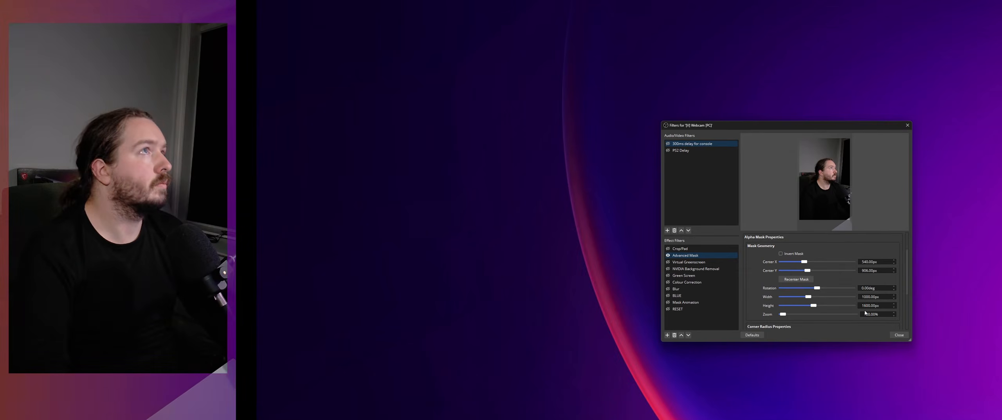
key(BackSpace)
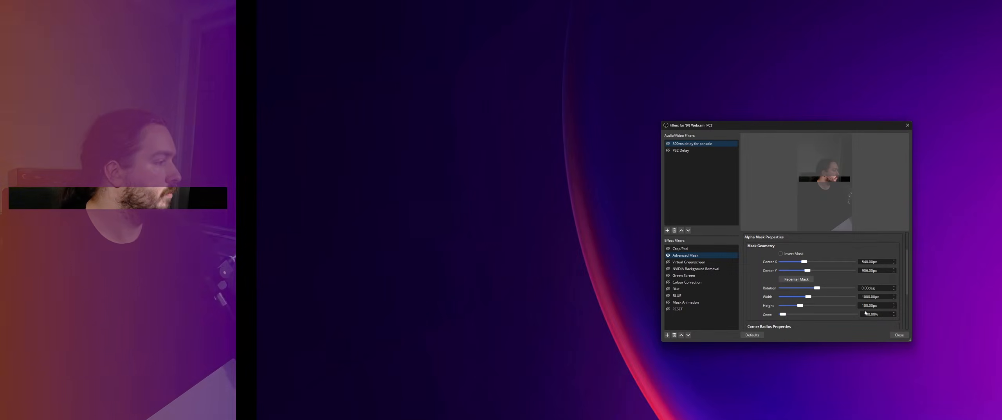
text(2)
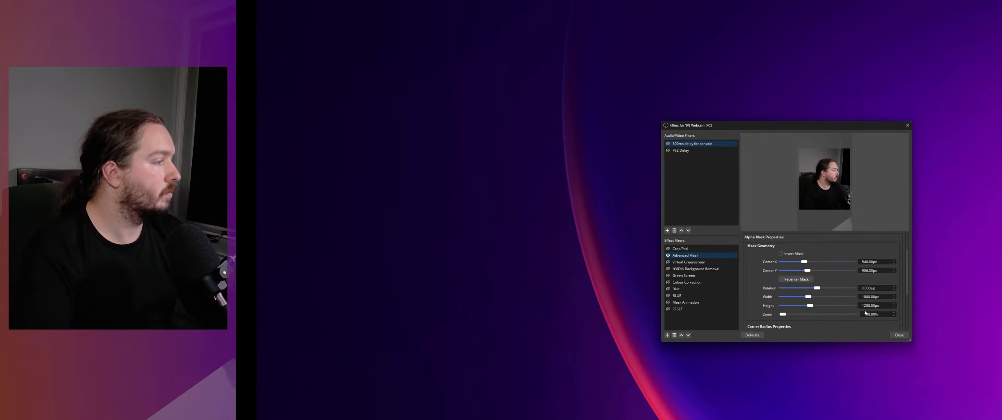
key(BackSpace)
text(1)
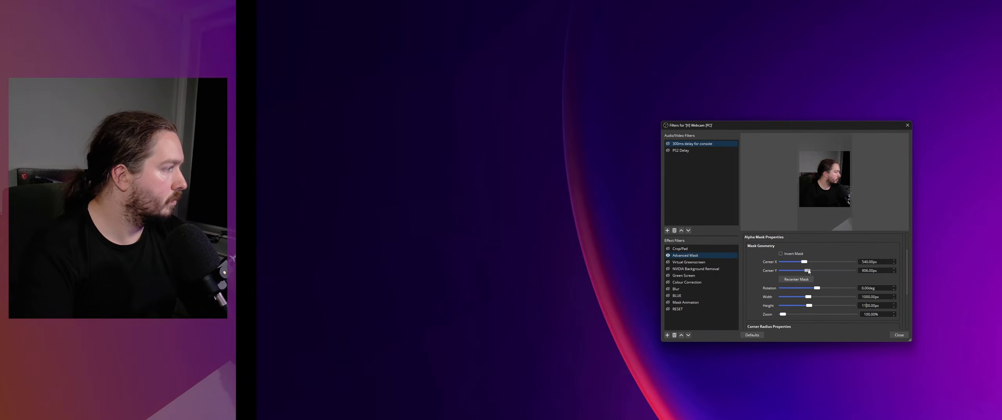
drag(807, 270, 804, 270)
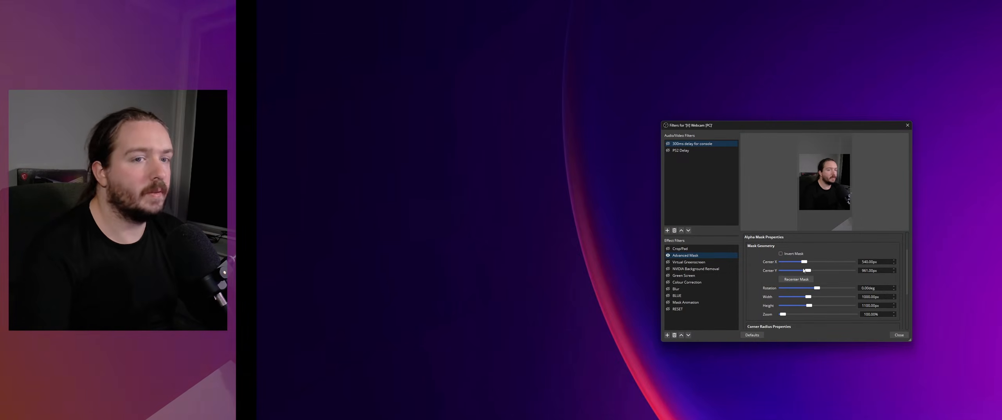
Round the mask's corners with a uniform radius of about 183 px and disable Frame Check
scroll(750, 292, down, 2)
scroll(750, 292, down, 1)
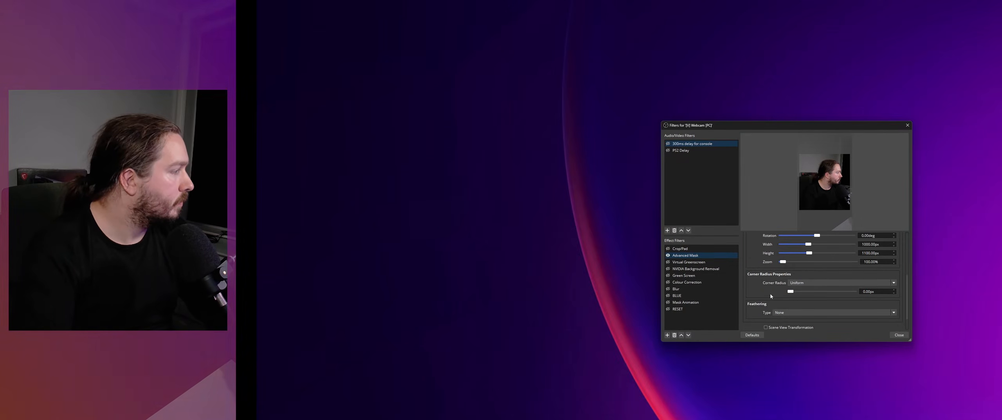
mouse_move(790, 291)
mouse_down()
mouse_move(817, 298)
mouse_move(802, 301)
mouse_up()
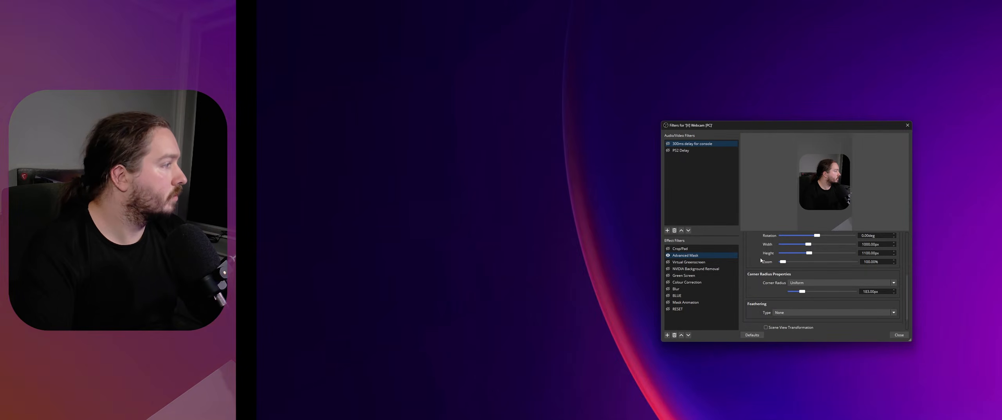
scroll(770, 260, up, 3)
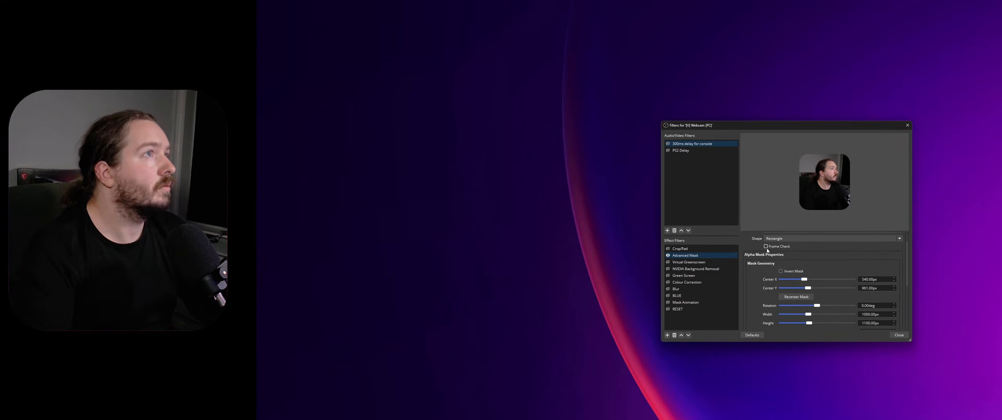
scroll(755, 268, down, 3)
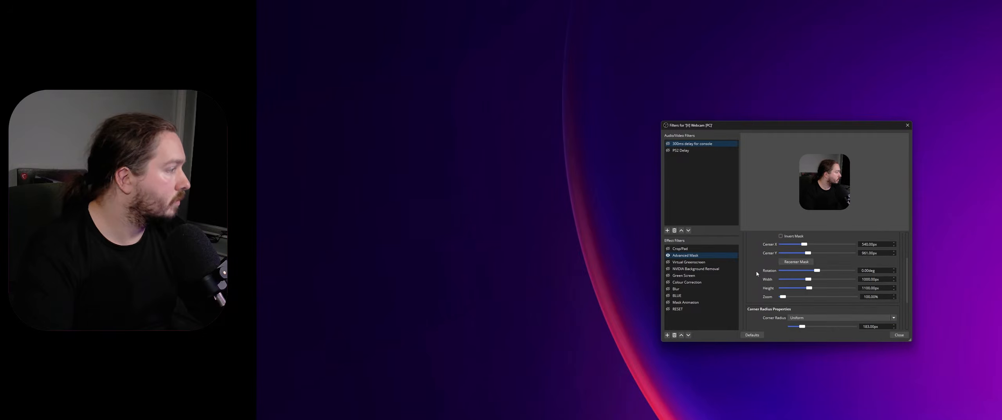
Feather the mask's edge with the Inner type and an amount of about 106 px
click(789, 293)
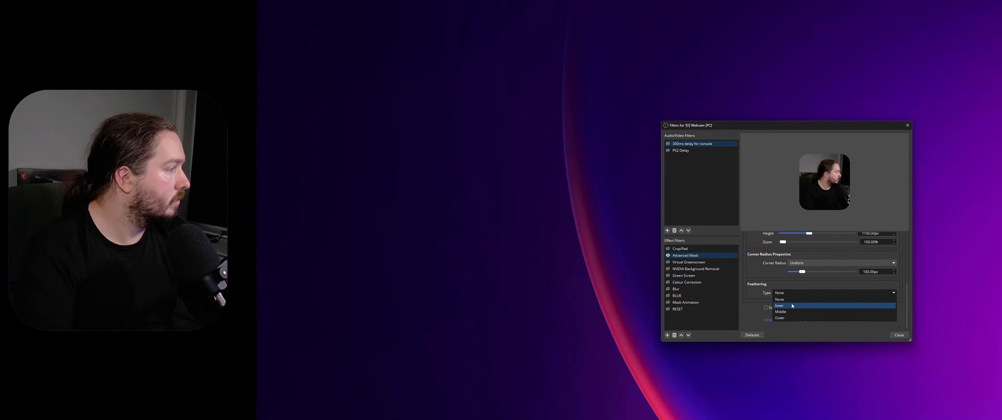
click(790, 306)
drag(781, 316, 797, 318)
Try the Outer feathering type on the mask and switch back to Inner
click(801, 309)
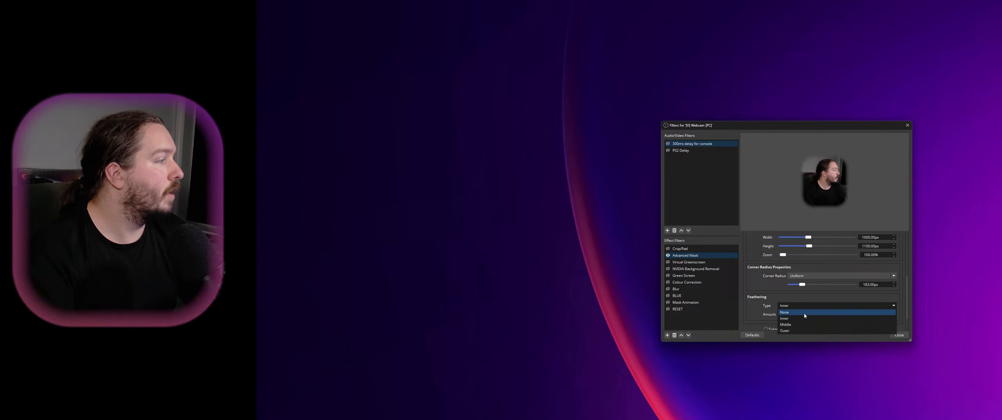
click(802, 312)
click(803, 314)
click(803, 332)
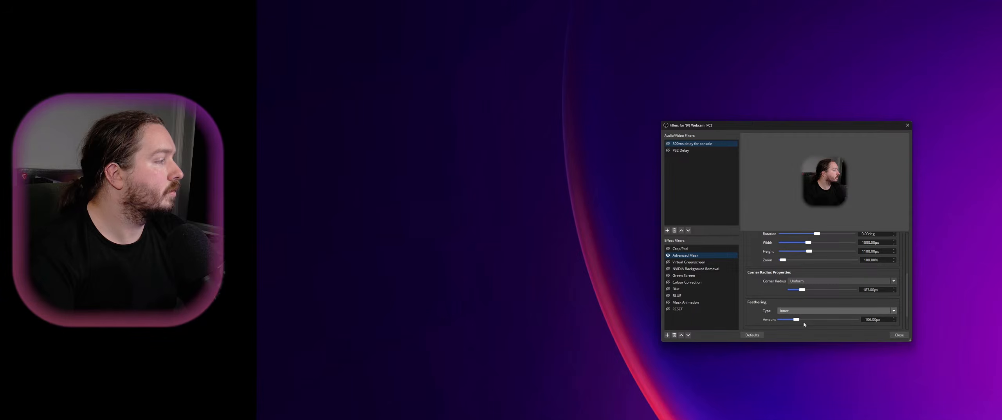
key(Down)
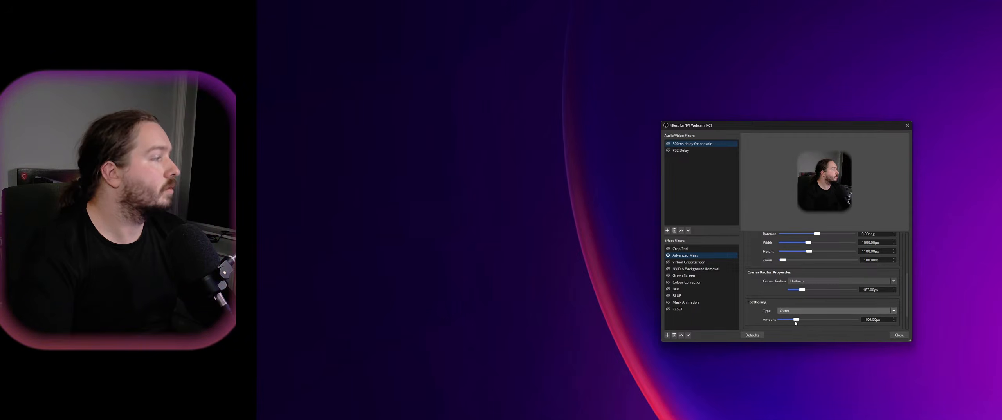
key(Up)
key(Up)
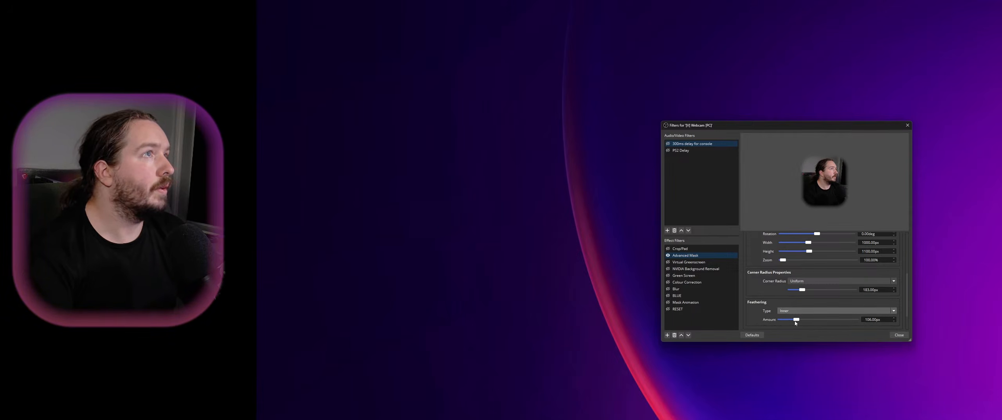
Enable Scene View Transformation to examine its position and scale settings, and disable it again
scroll(787, 313, down, 2)
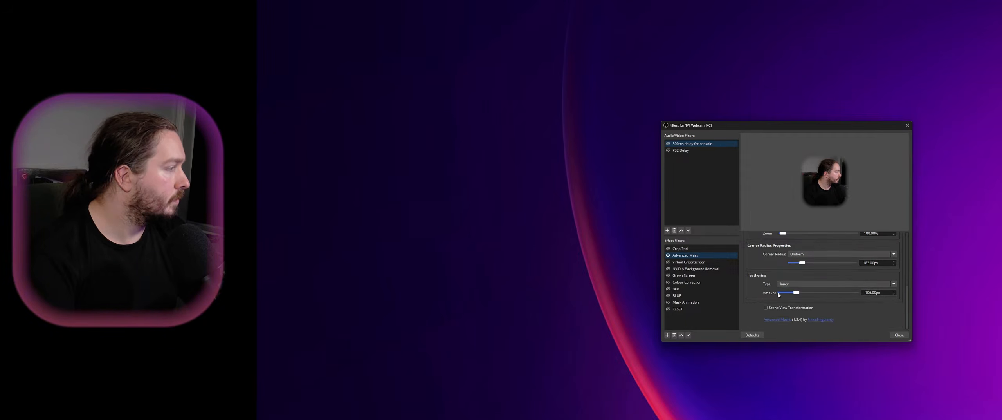
click(780, 308)
scroll(780, 310, down, 2)
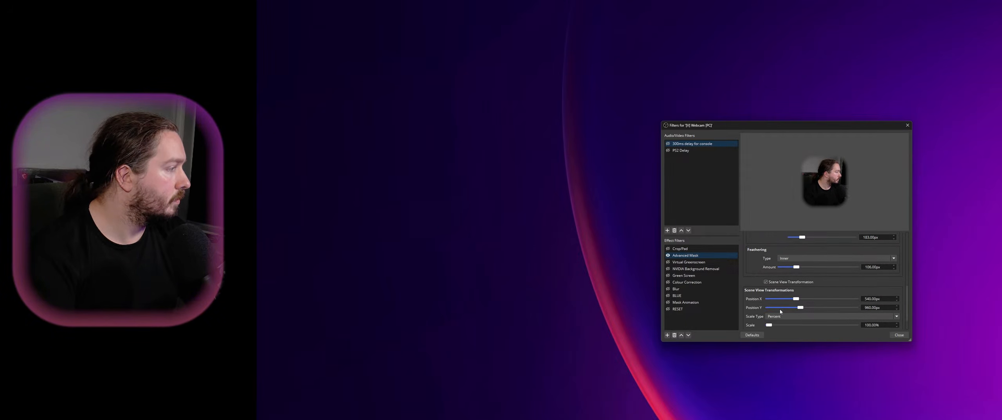
scroll(750, 286, down, 2)
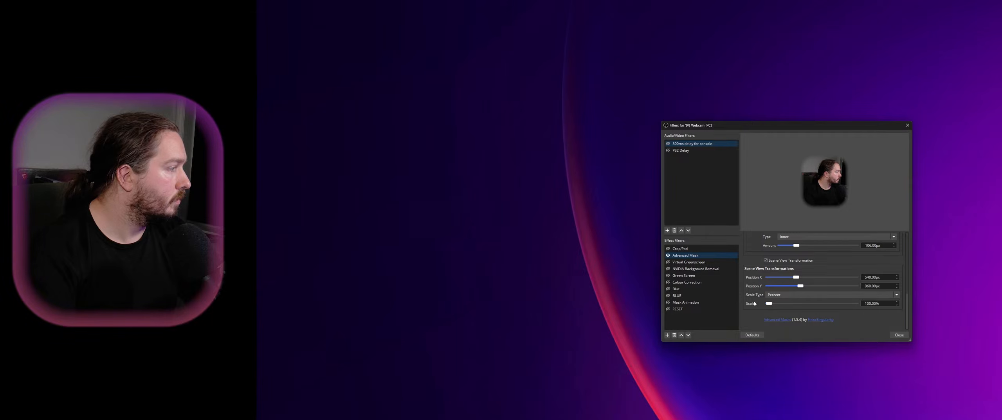
click(767, 260)
Delete the RESET and Mask Animation filters from the webcam
click(686, 310)
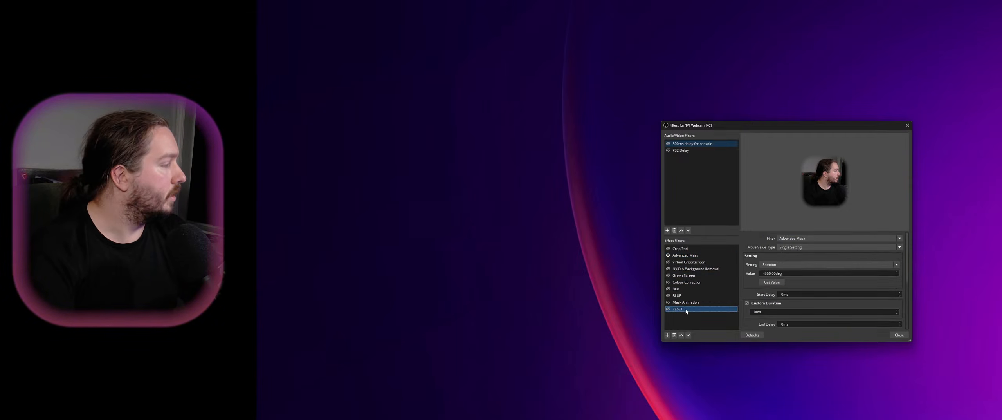
key(Delete)
key(Return)
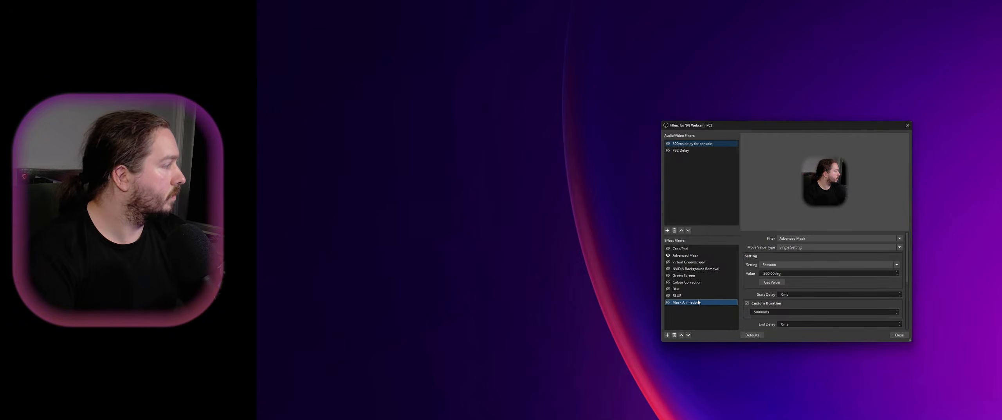
key(Delete)
key(Return)
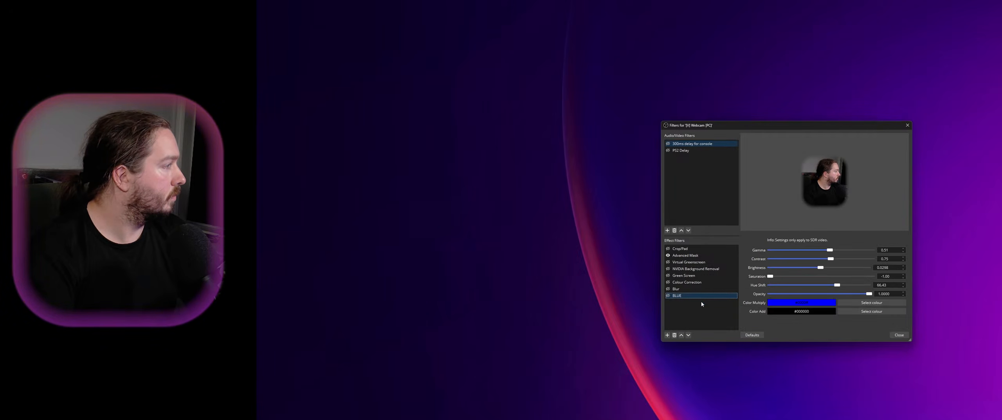
Enable the BLUE colour filter on the webcam, lower its gamma to -0.14 and raise its contrast slightly
click(668, 296)
click(668, 296)
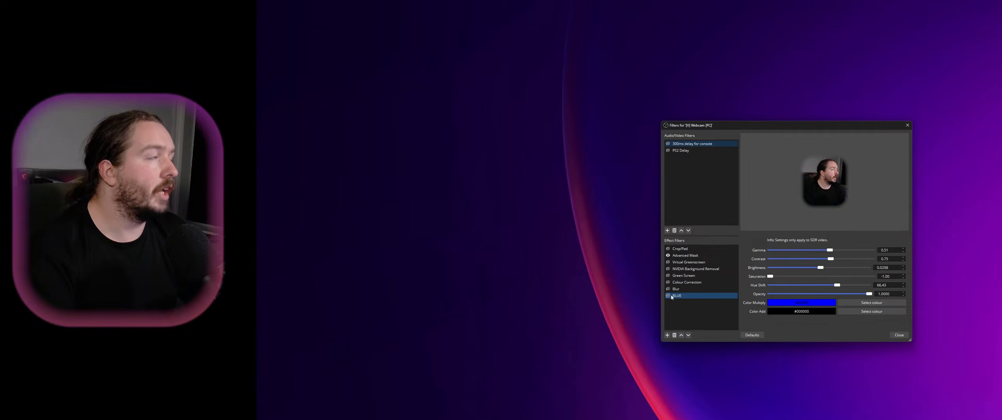
click(668, 295)
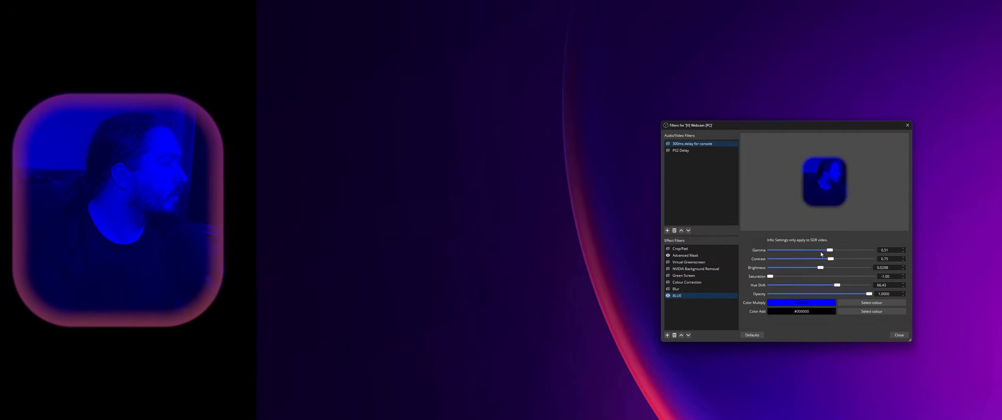
mouse_move(830, 252)
mouse_down()
mouse_move(814, 251)
mouse_move(835, 262)
mouse_up()
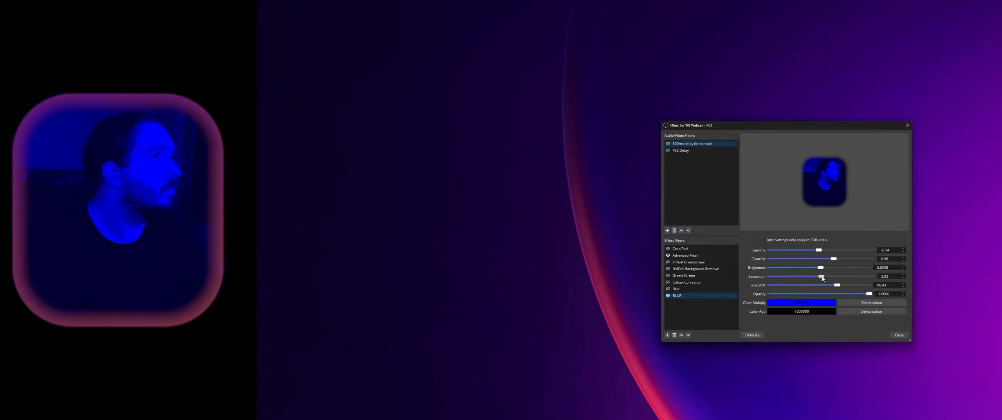
Adjust the BLUE filter to gamma 0.19, brightness -0.0655, saturation -1.00 and a hue shift of about -49
drag(850, 279, 807, 277)
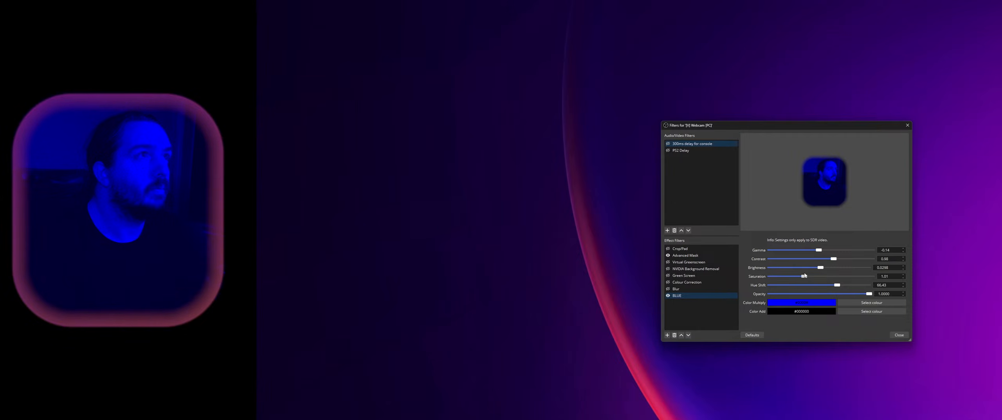
mouse_move(823, 270)
mouse_down()
mouse_move(787, 269)
mouse_move(822, 275)
mouse_up()
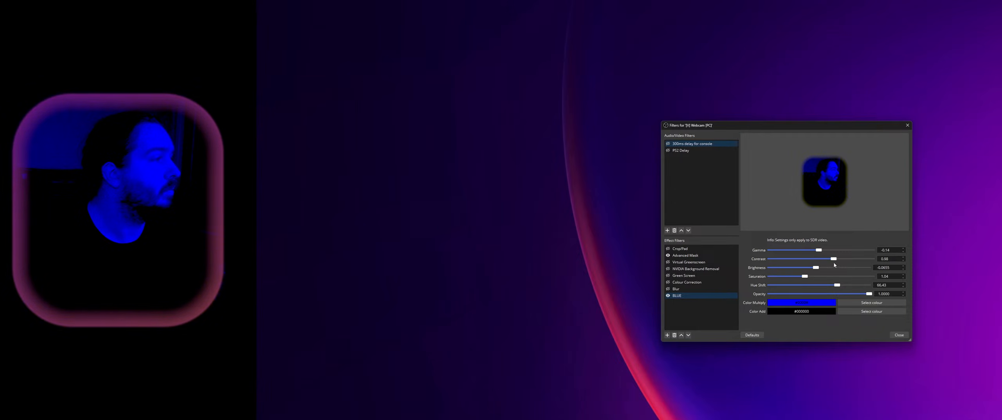
drag(834, 261, 749, 276)
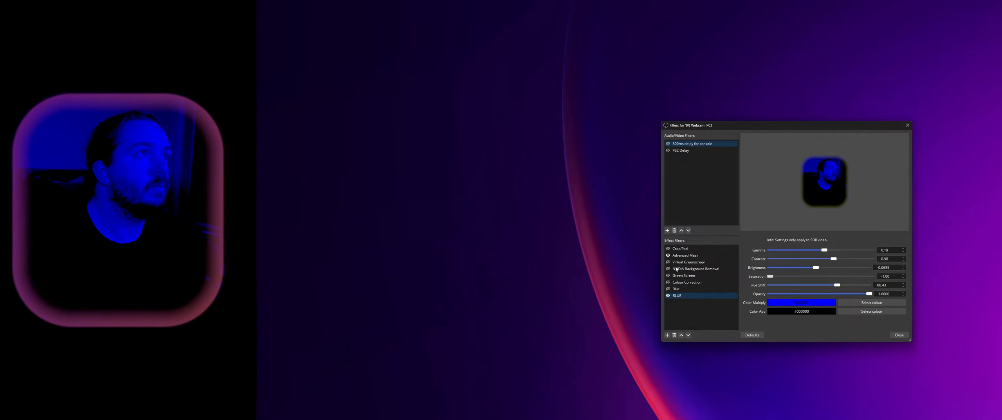
drag(836, 289, 835, 288)
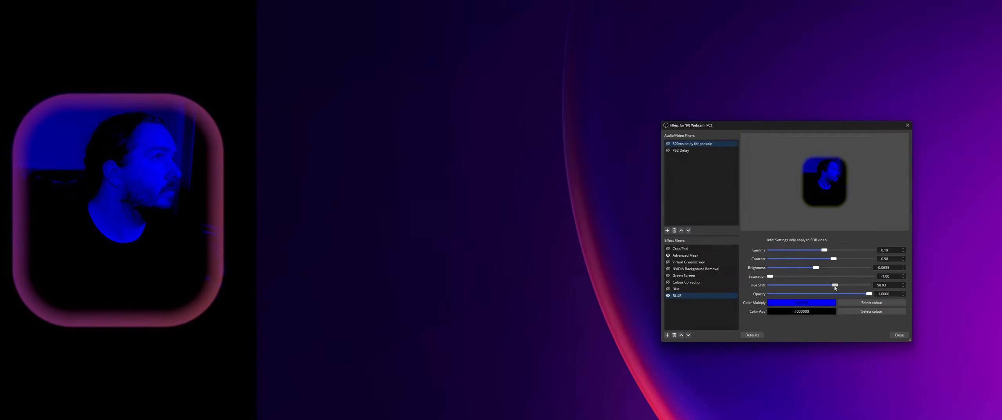
drag(770, 285, 806, 286)
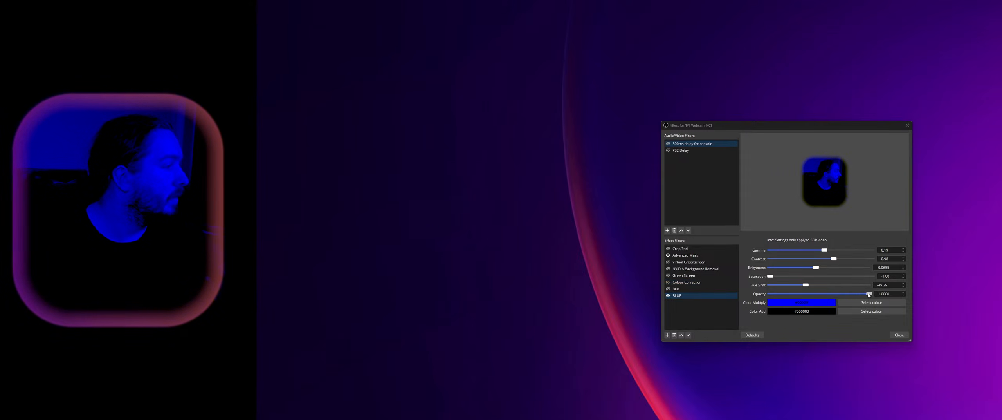
Set the BLUE filter's Color Add colour to near-white #f9f9f9
drag(854, 293, 920, 284)
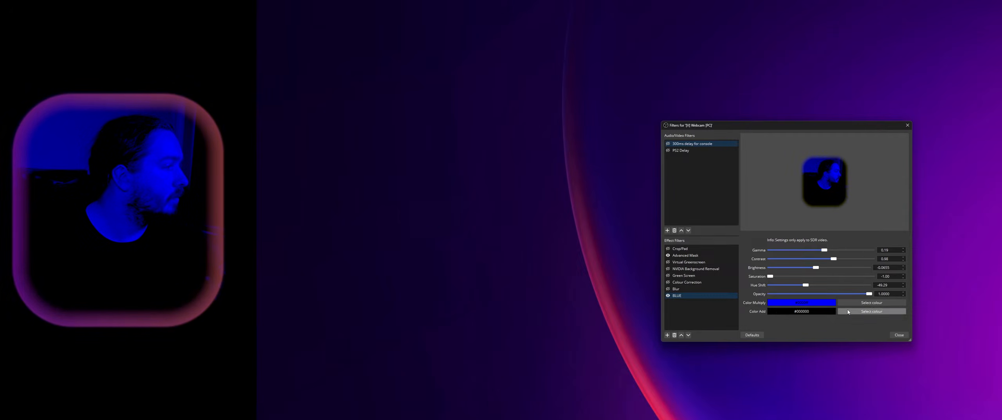
click(871, 311)
click(819, 219)
click(830, 207)
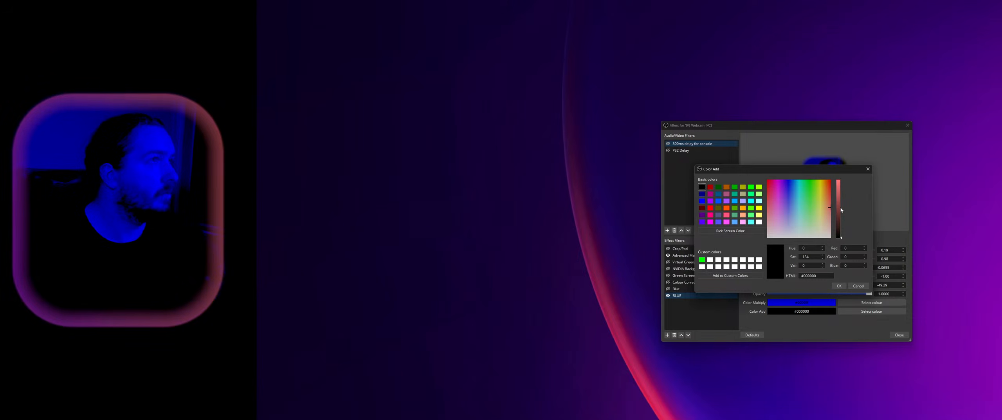
click(822, 237)
drag(838, 187, 838, 182)
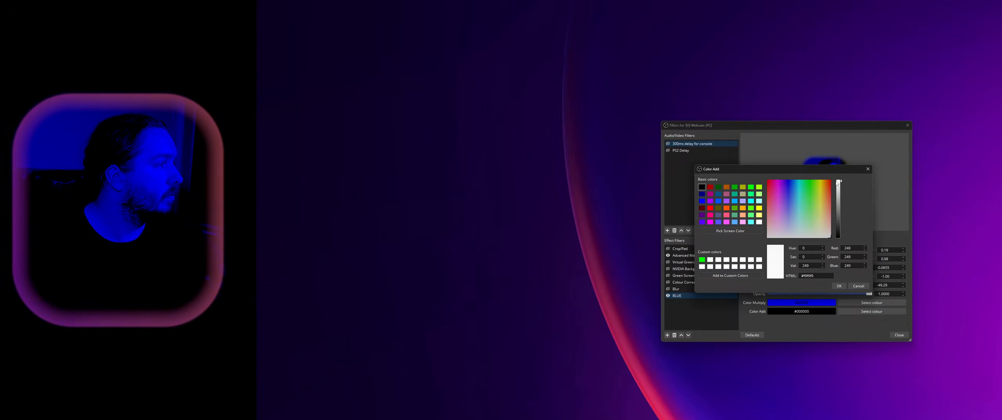
click(839, 286)
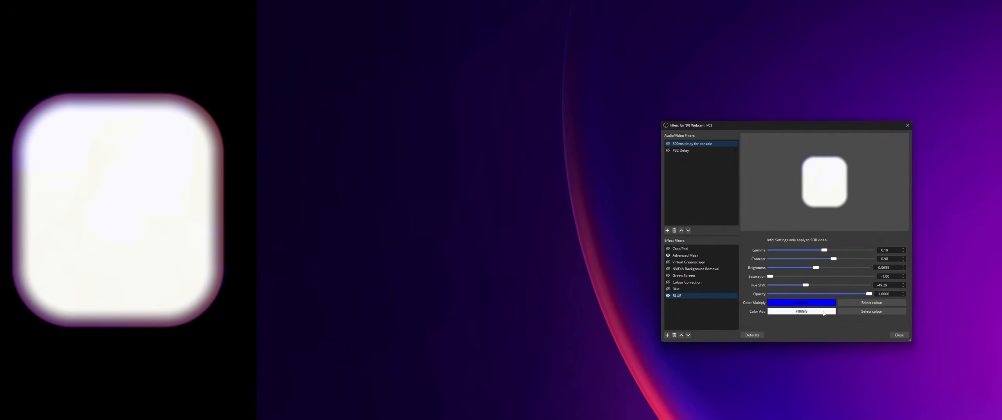
Restore the BLUE filter's Color Add colour to black #000000 and disable the filter
click(838, 311)
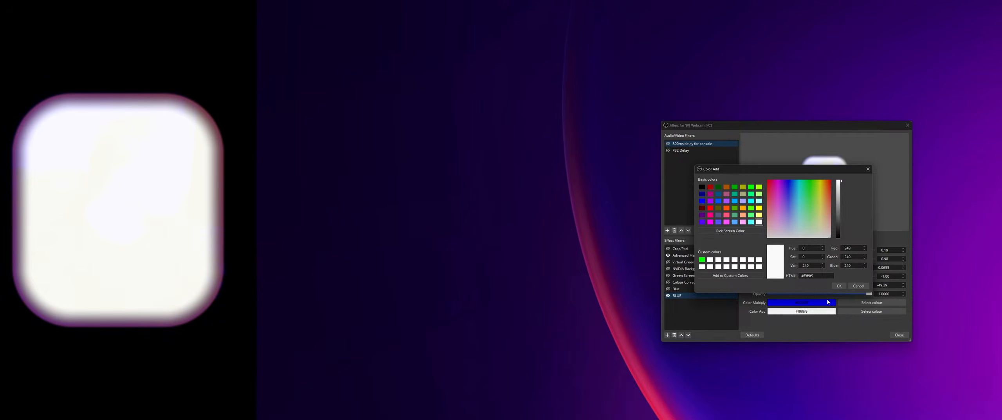
click(851, 287)
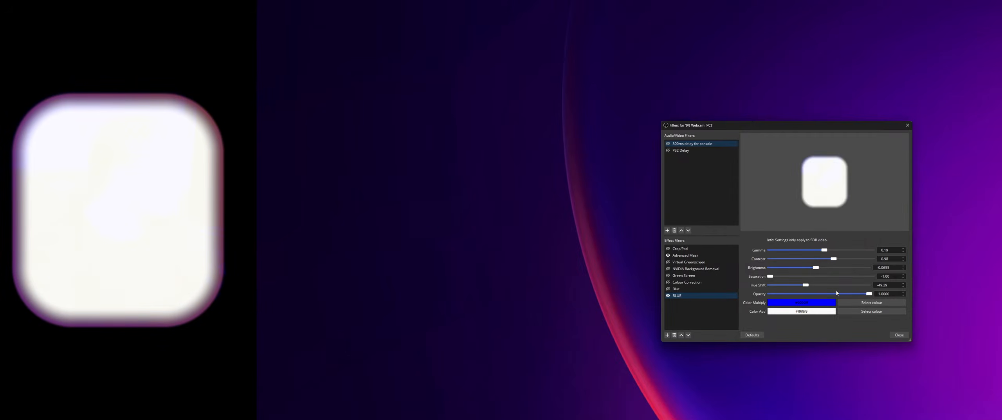
click(855, 312)
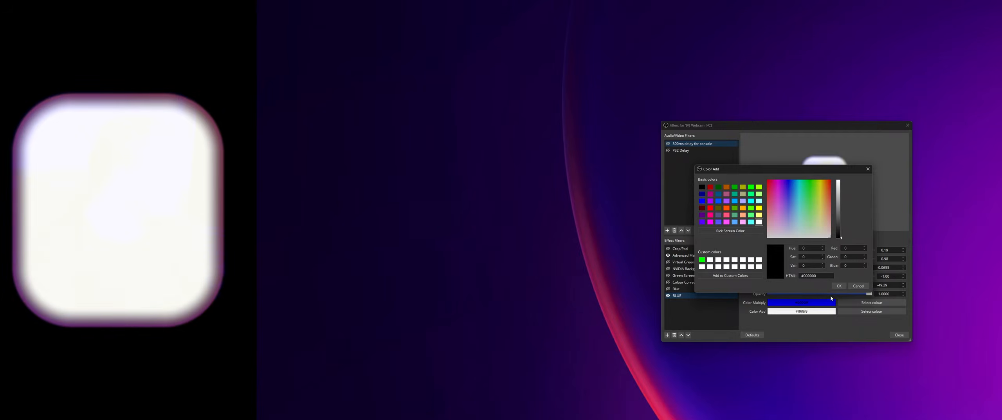
click(839, 286)
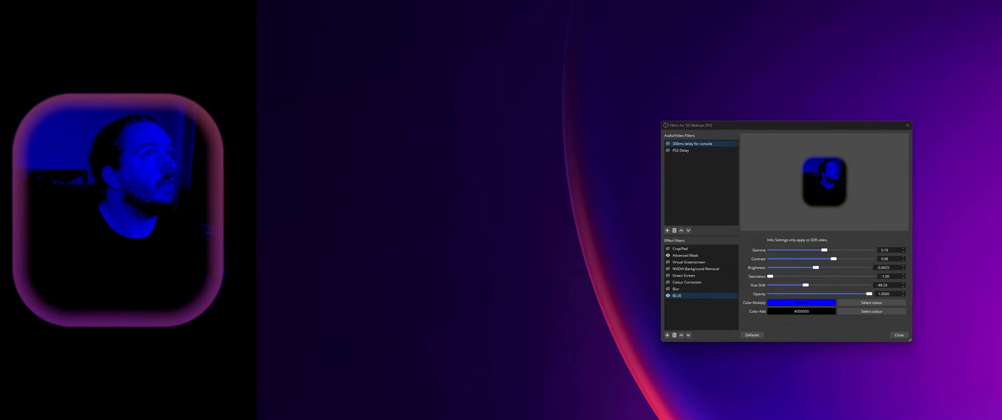
drag(1001, 79, 1001, 106)
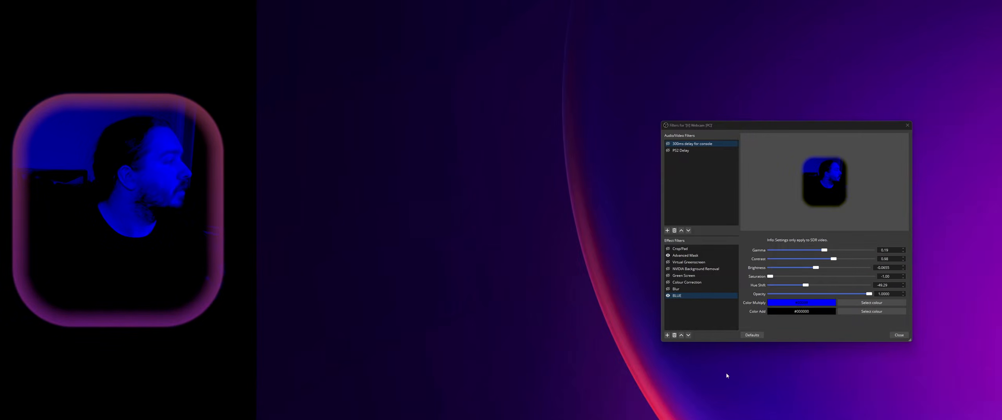
click(668, 296)
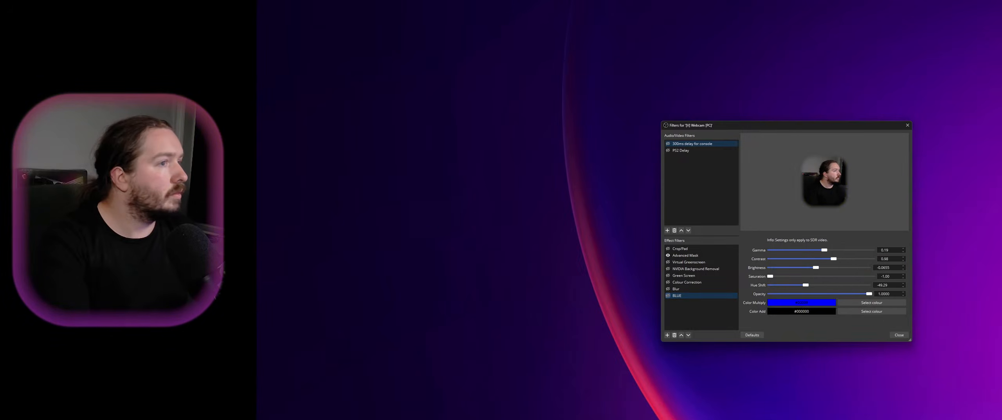
Try toggling the sRGB option in the Gradient source's properties and discard the changes
drag(717, 206, 624, 119)
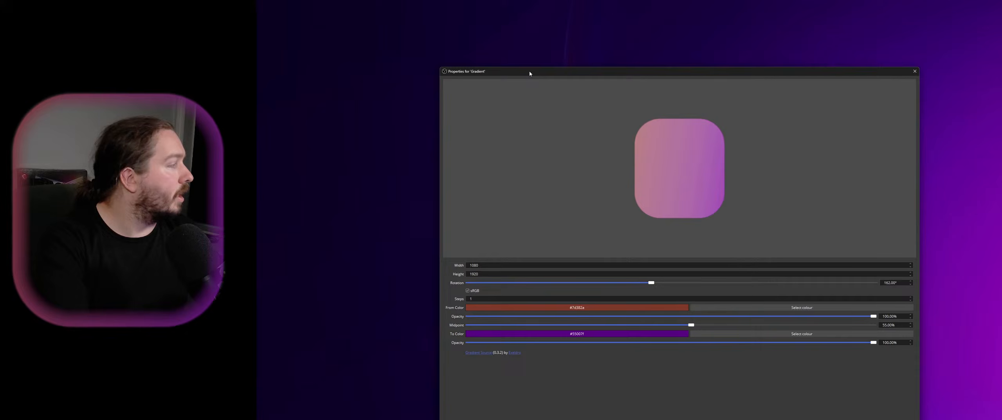
drag(530, 73, 536, 71)
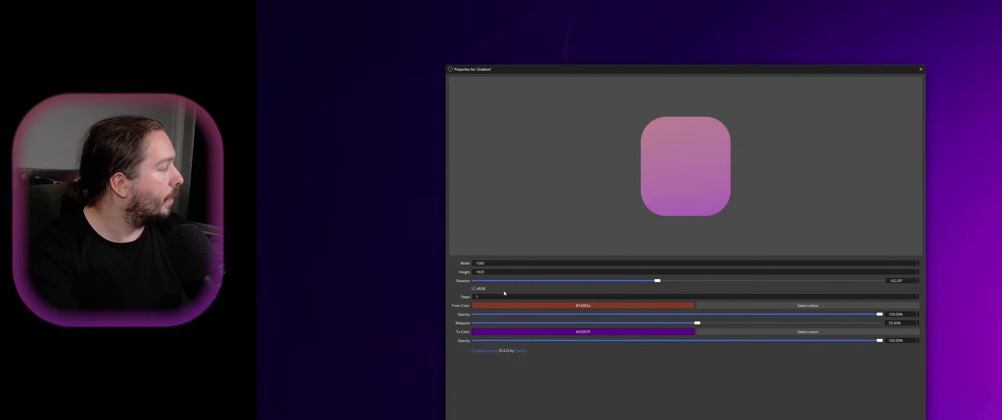
click(474, 288)
click(474, 288)
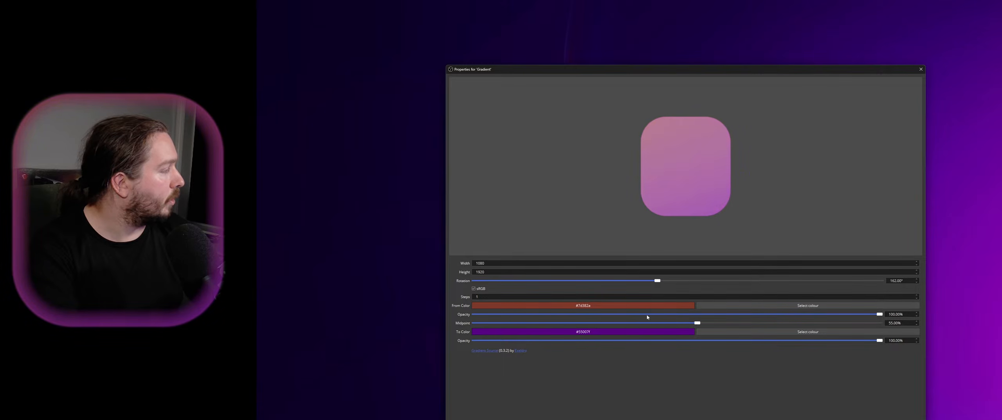
click(922, 70)
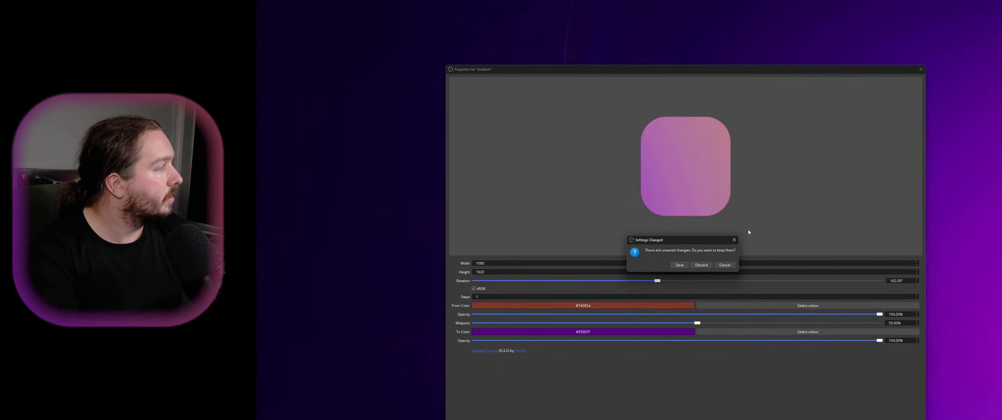
click(694, 266)
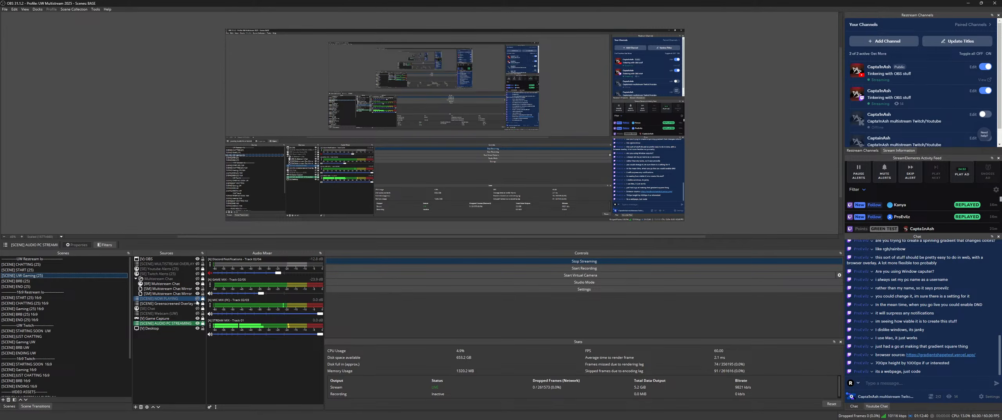
Make the Webcam (UW) scene source visible in the UW Gaming (25) scene
click(197, 298)
click(197, 298)
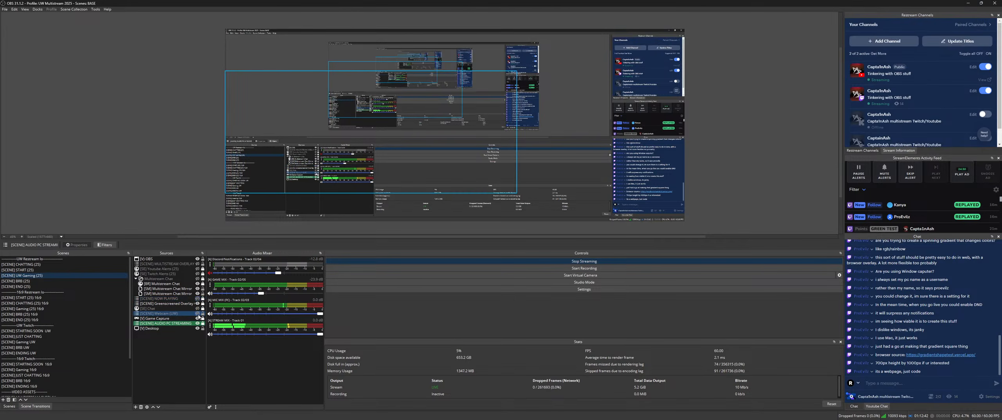
click(199, 308)
click(197, 313)
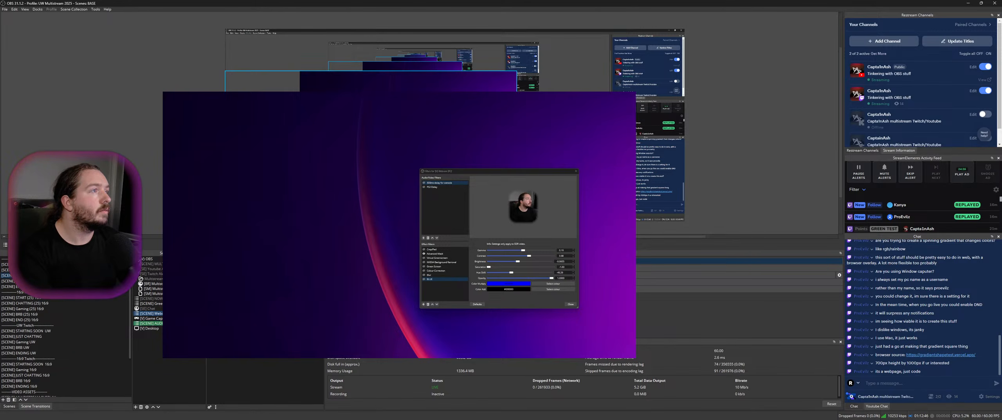
scroll(47, 383, down, 1)
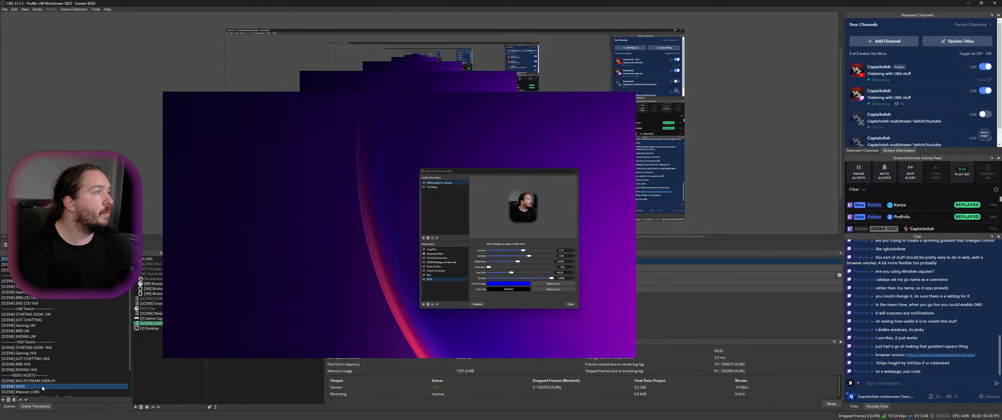
click(50, 386)
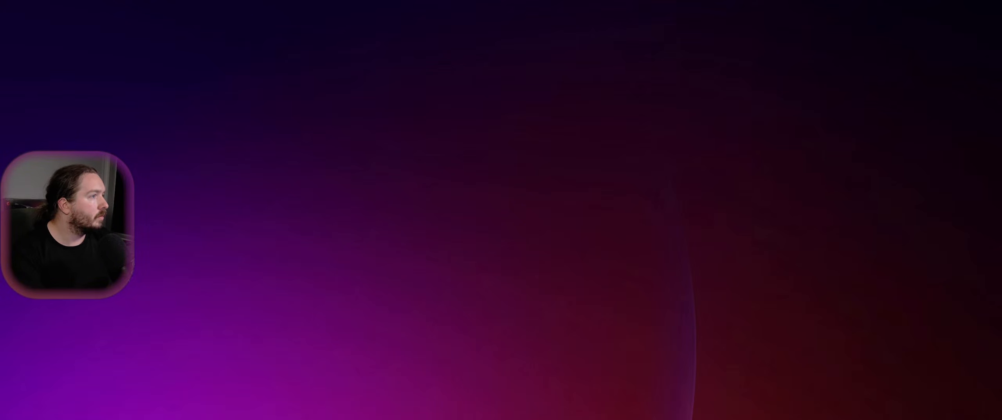
Open the filters of the Webcam (UW) source and switch Crop/Pad off and on to compare its effect
drag(112, 419, 452, 7)
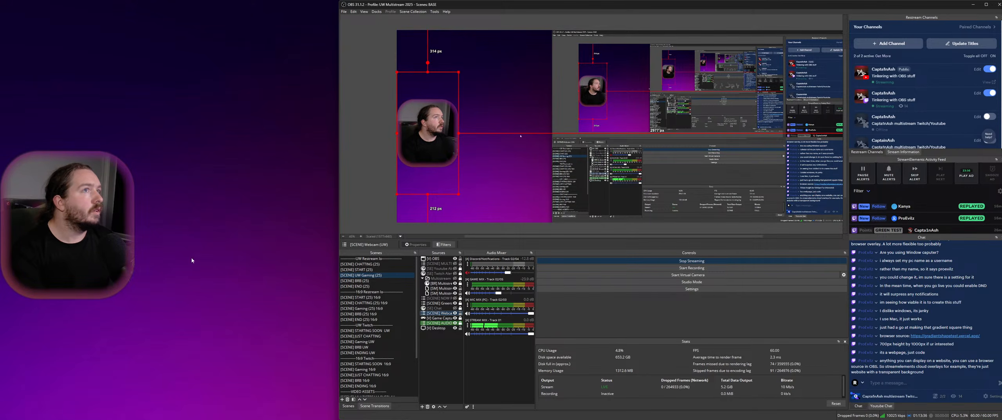
drag(196, 419, 465, 190)
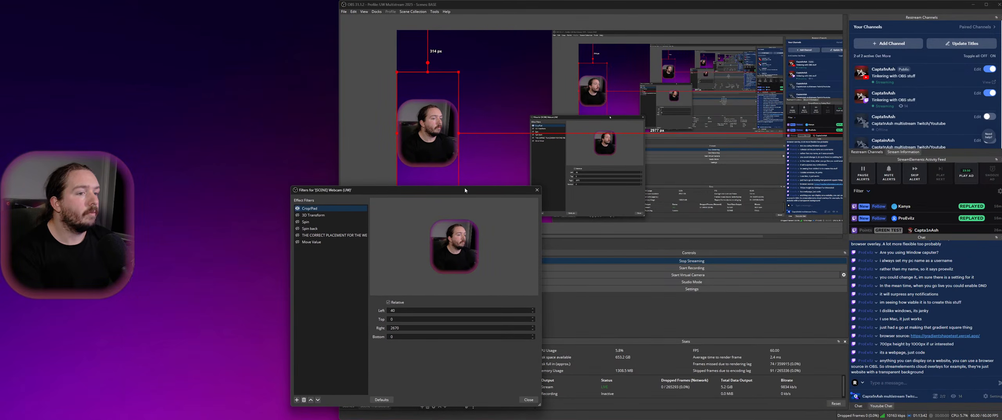
click(298, 209)
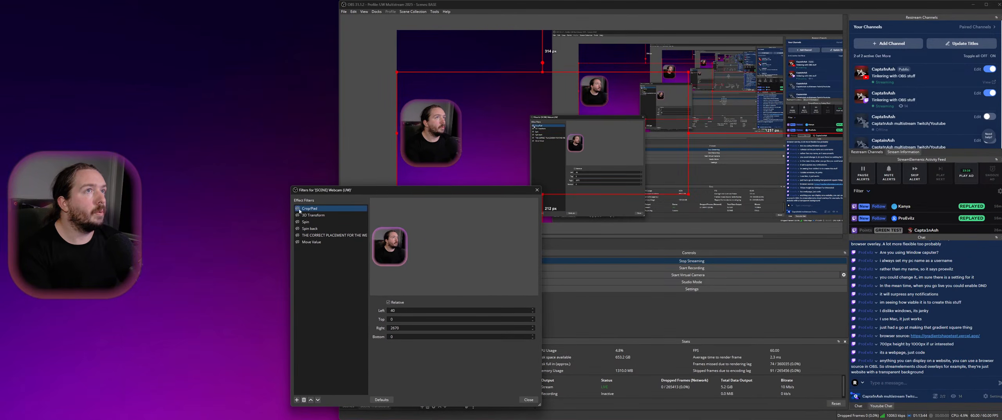
click(298, 209)
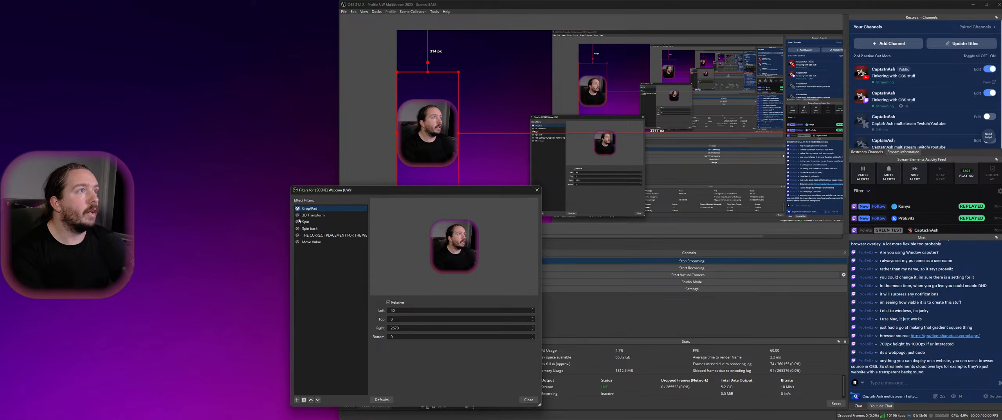
Enable the 3D Transform filter on the Webcam (UW) source and set its X position to 5
click(309, 215)
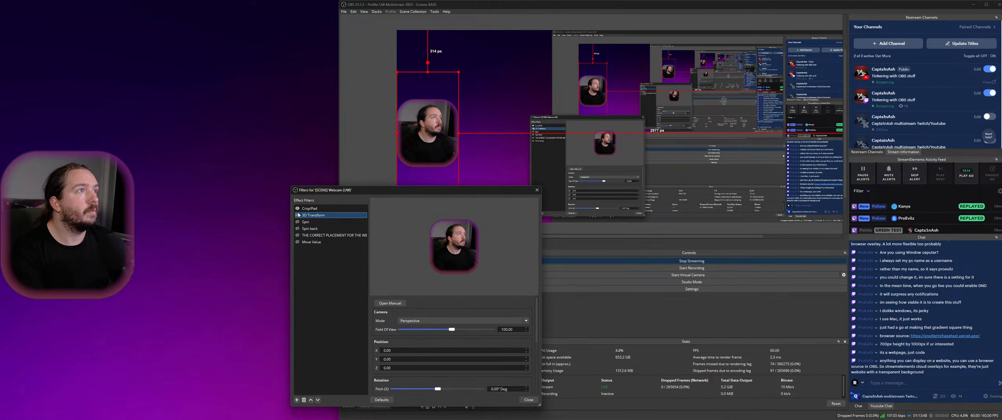
click(297, 215)
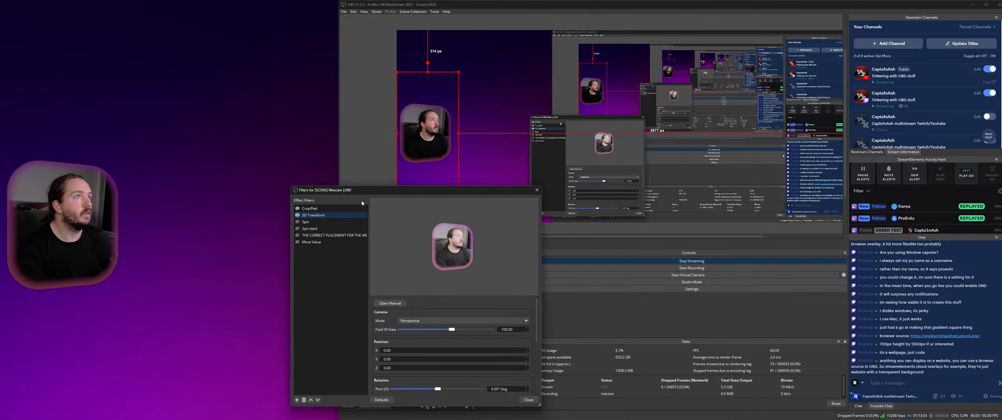
drag(404, 194, 404, 197)
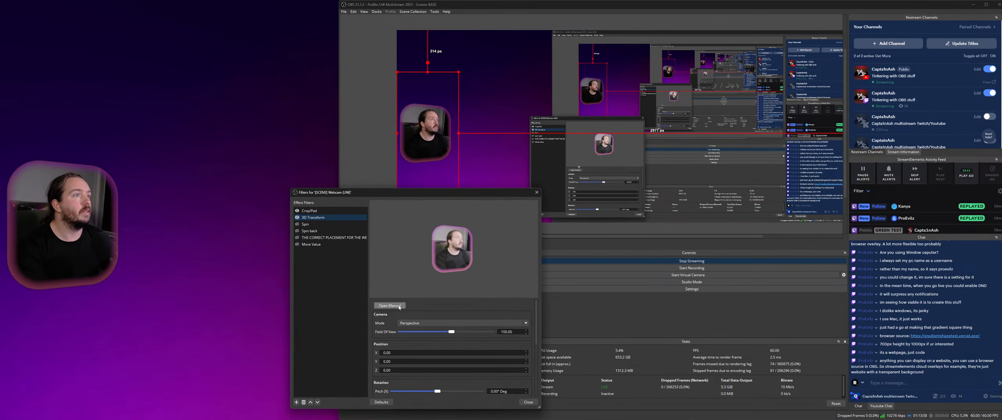
click(406, 352)
scroll(405, 354, up, 10)
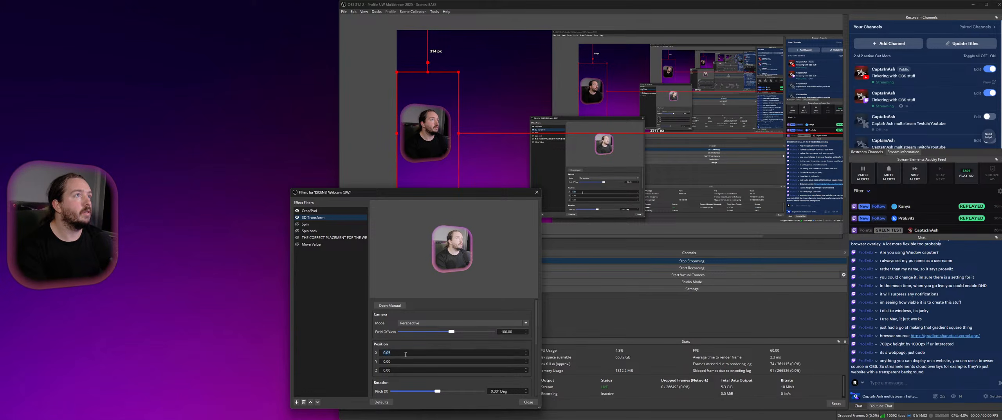
scroll(402, 353, up, 15)
text(10)
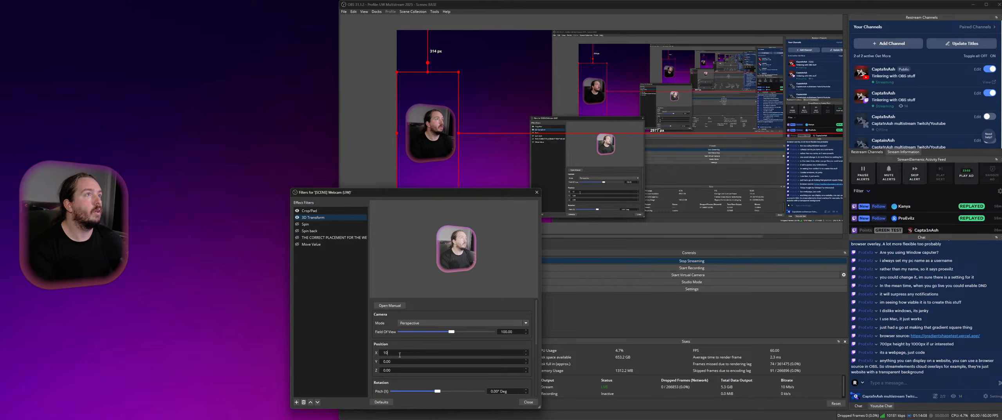
key(BackSpace)
text(5)
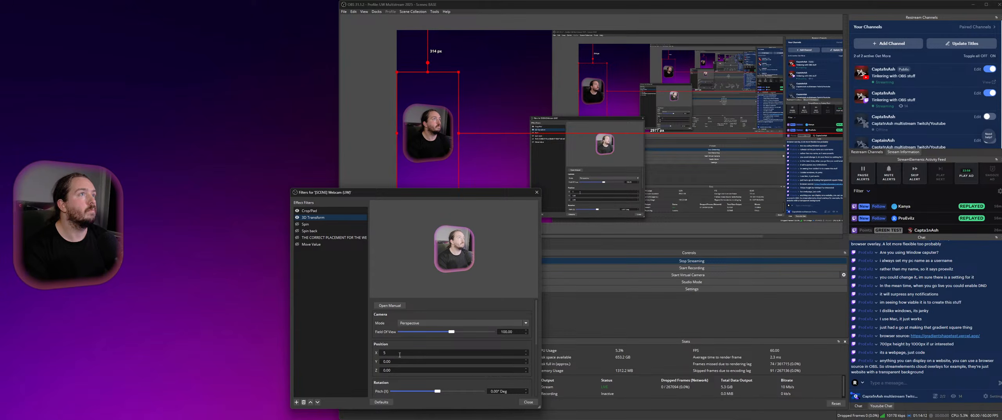
click(528, 401)
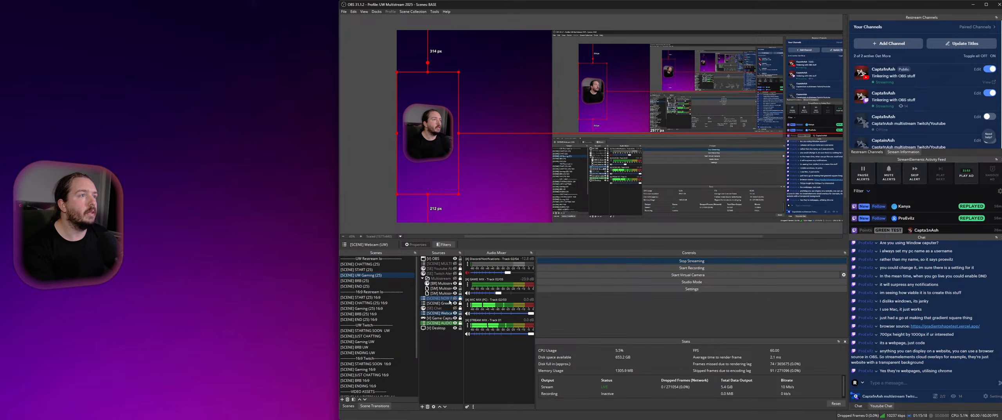
Show the Multistream Chat group on the canvas and select it
click(455, 278)
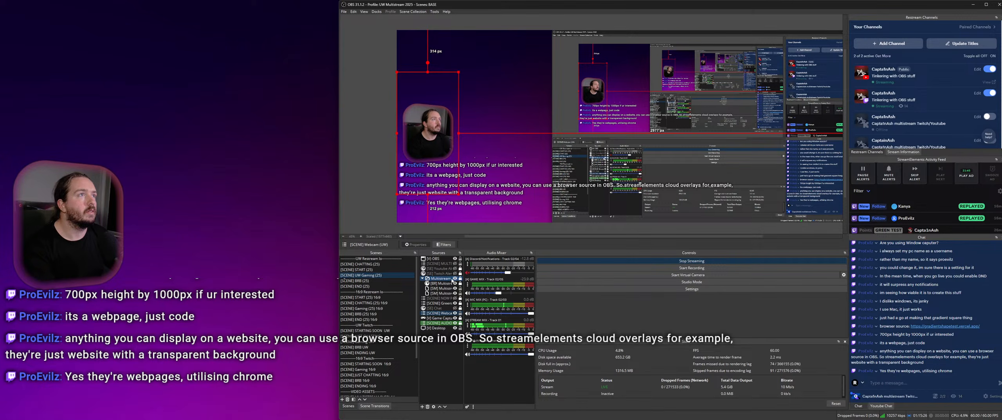
click(449, 283)
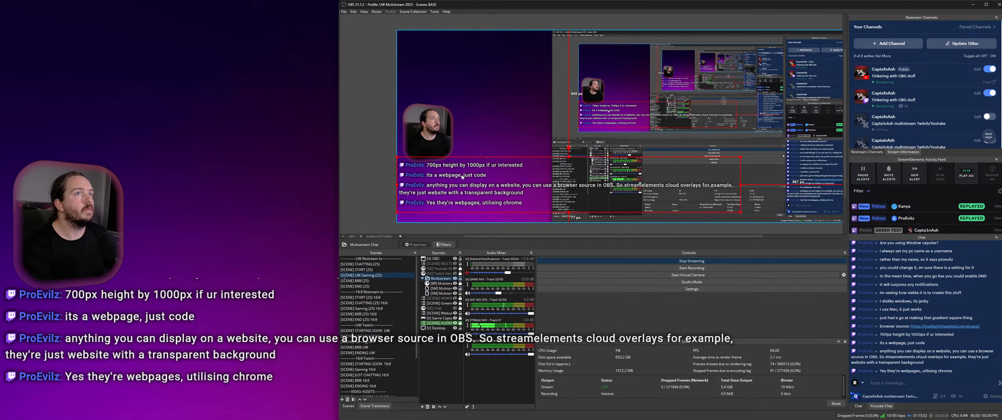
Try nudging the Desktop source down 10 pixels in the preview, and undo the move
click(465, 201)
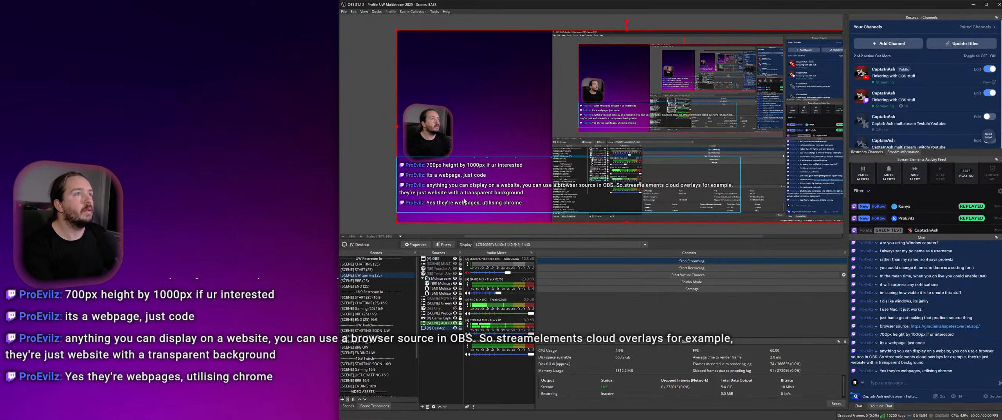
key(Down)
key(Down)
key(Down)
key(Down)
key(Down)
key(Down)
key(Down)
key(Down)
key(Down)
key(Down)
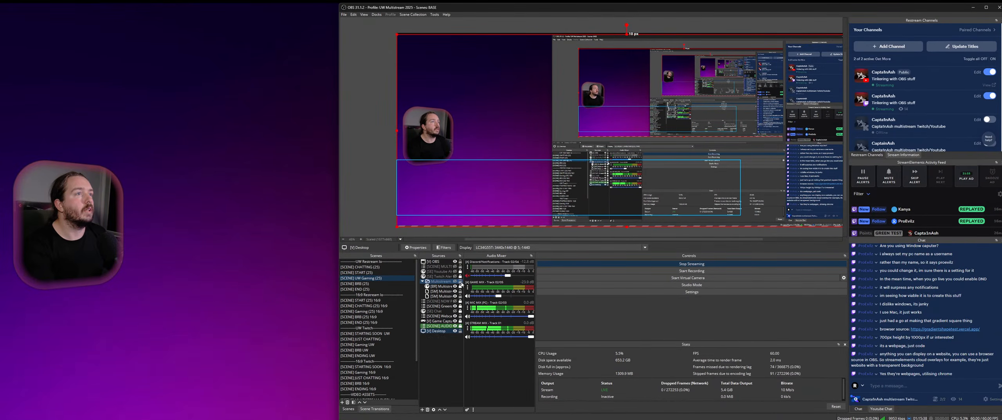
key(ctrl+z)
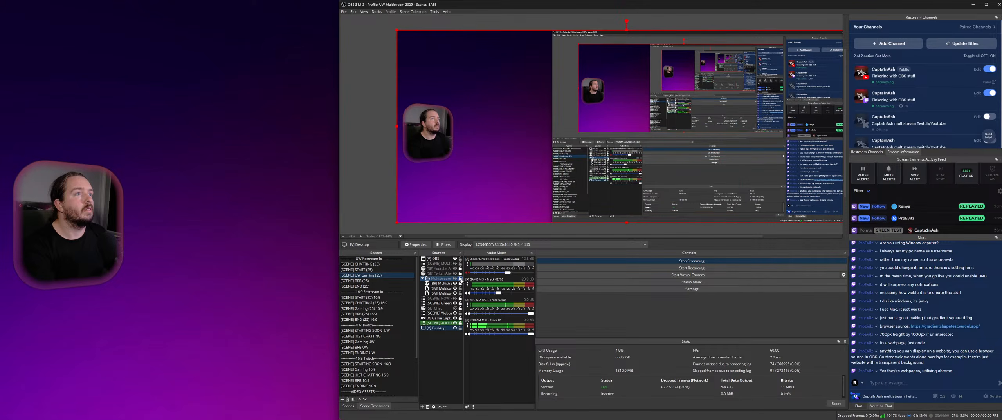
Show the Multistream Chat group, move it to the bottom of the canvas and scale it down in the lower-left corner
click(453, 278)
click(455, 279)
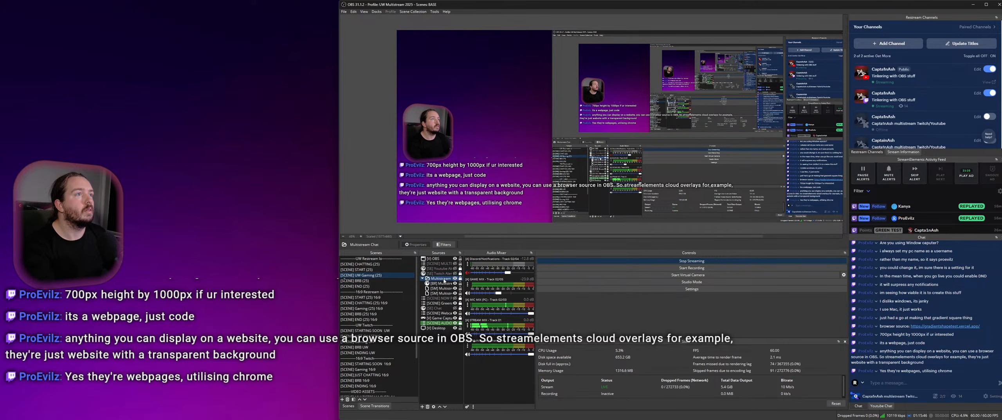
drag(455, 205, 455, 215)
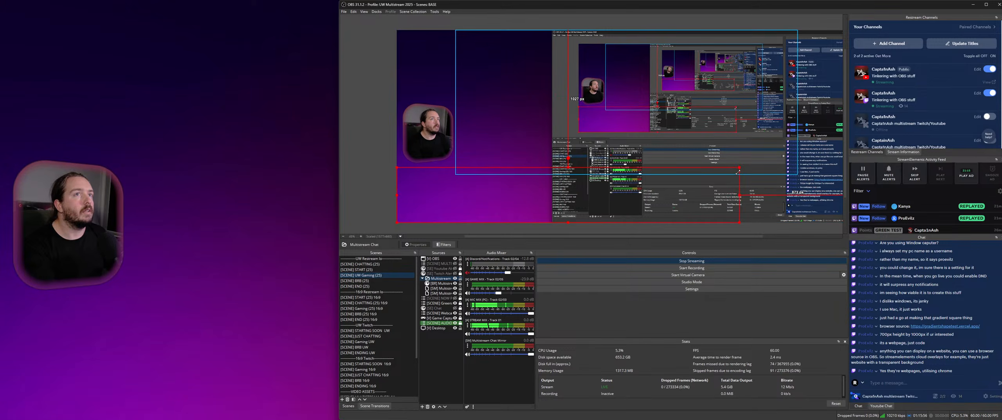
drag(739, 172, 696, 199)
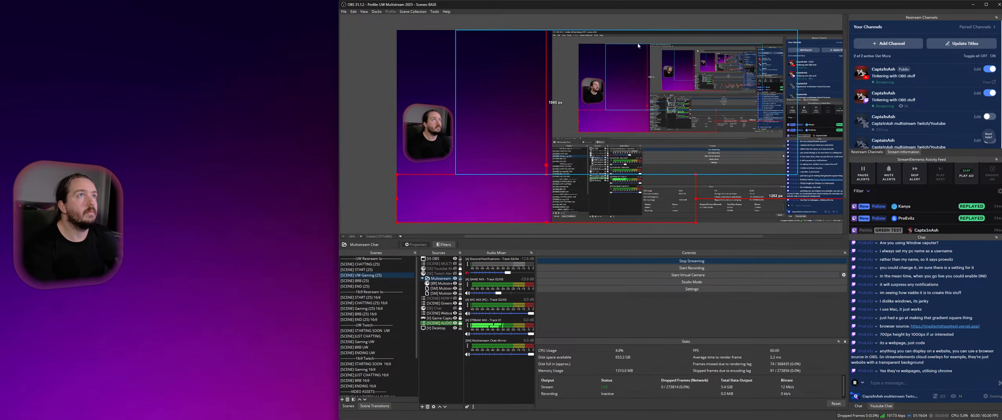
click(385, 184)
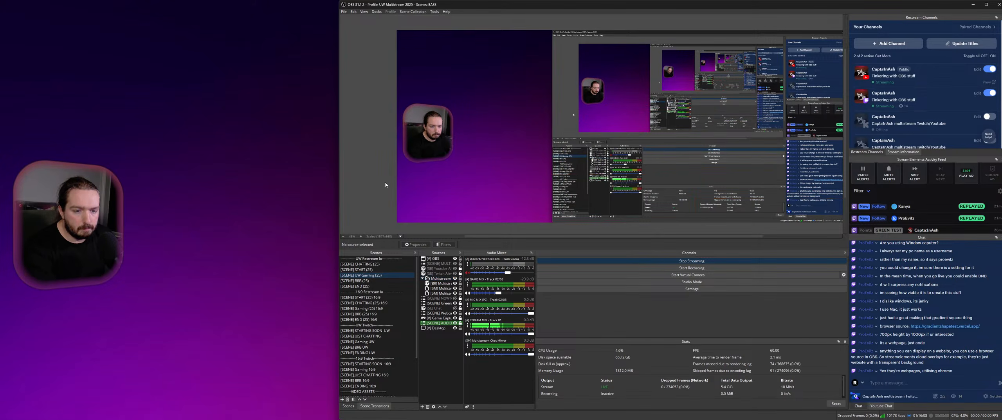
click(900, 386)
text(On)
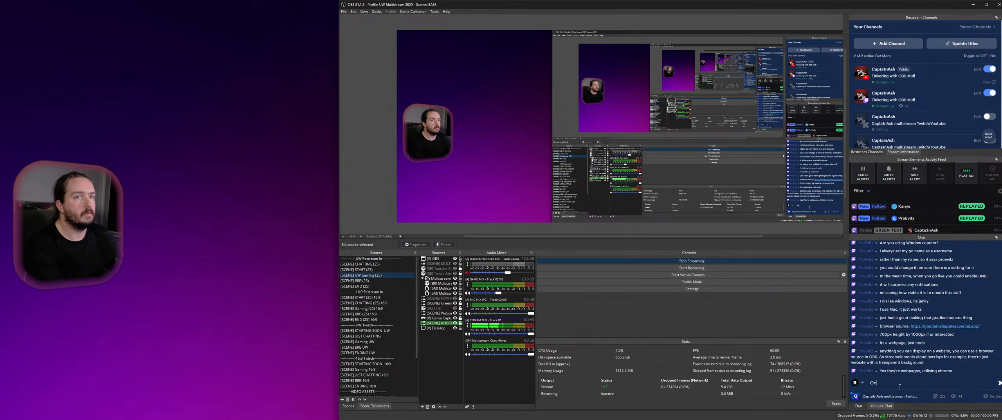
key(BackSpace)
key(BackSpace)
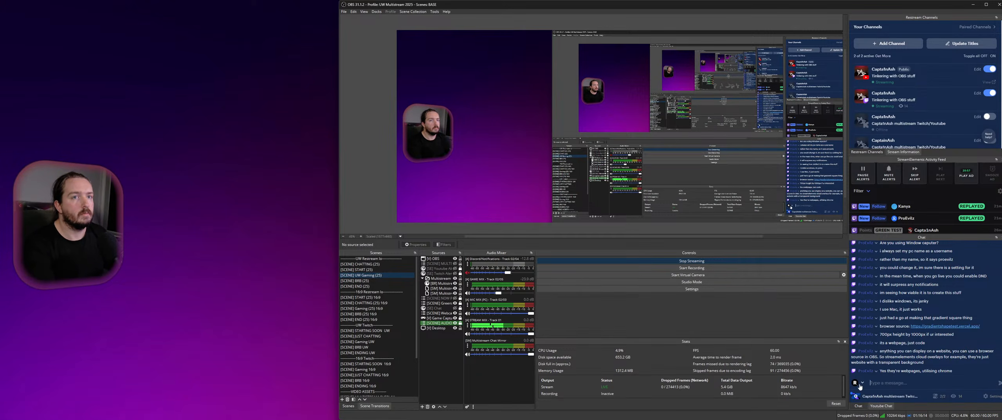
Send the chat message "On screen chat" from the YouTube channel only
click(859, 387)
click(872, 392)
click(861, 386)
click(897, 377)
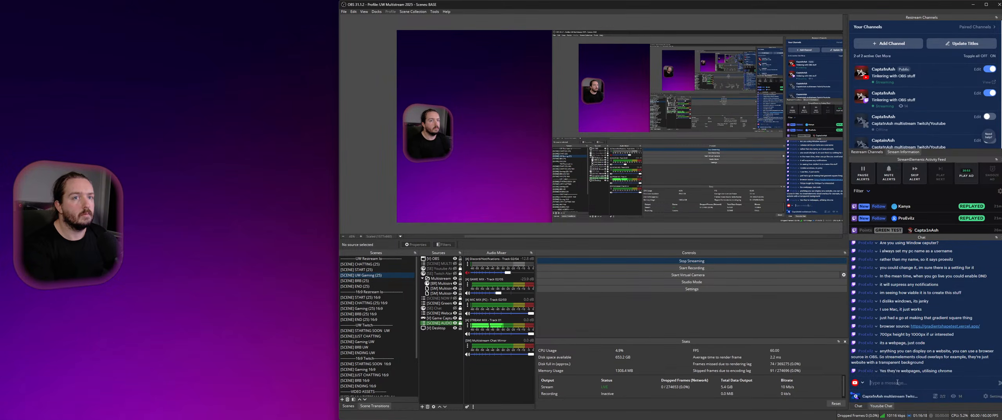
text(On so)
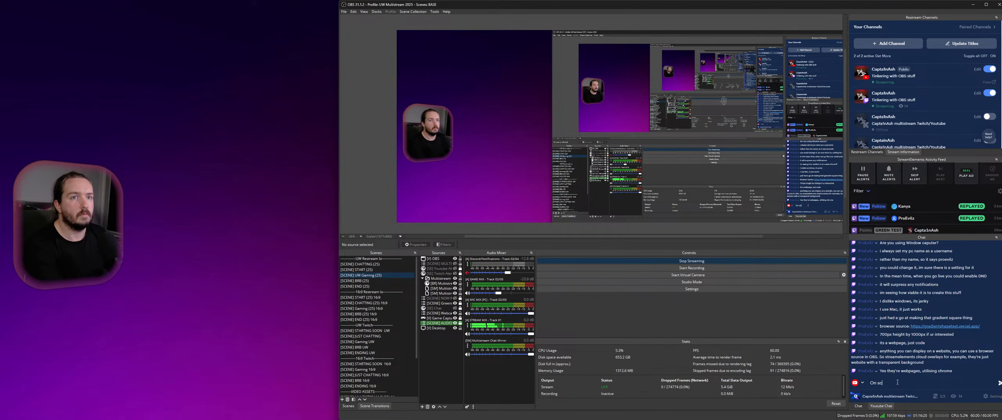
text(re)
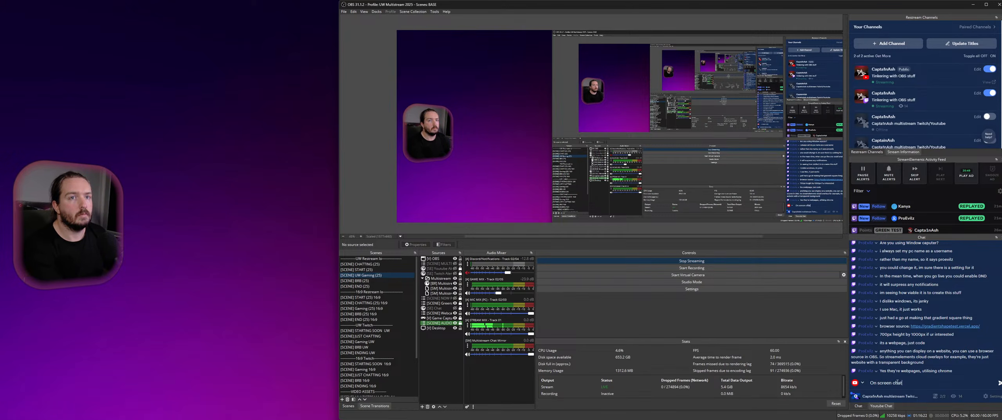
text(en chat)
key(Return)
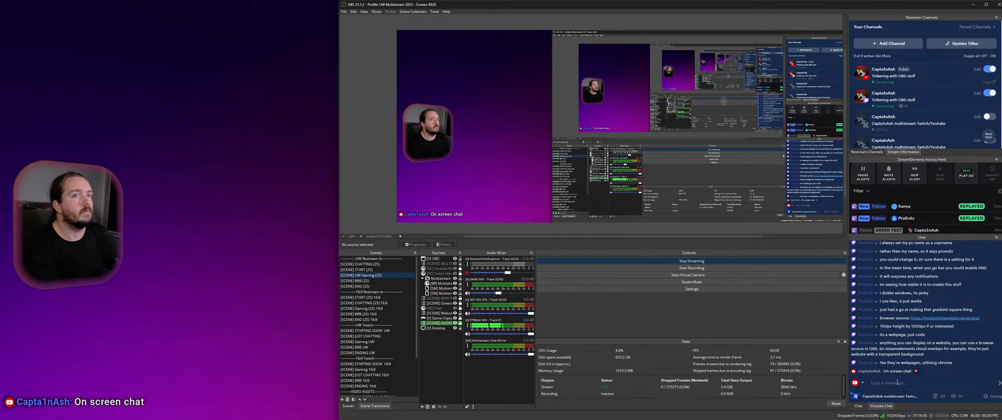
Send the chat message "new message" with Restream chosen as the sending account
click(858, 383)
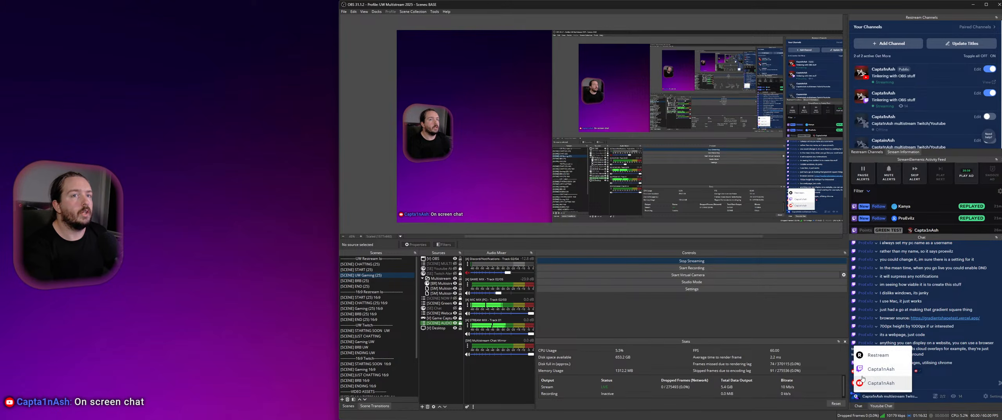
click(869, 357)
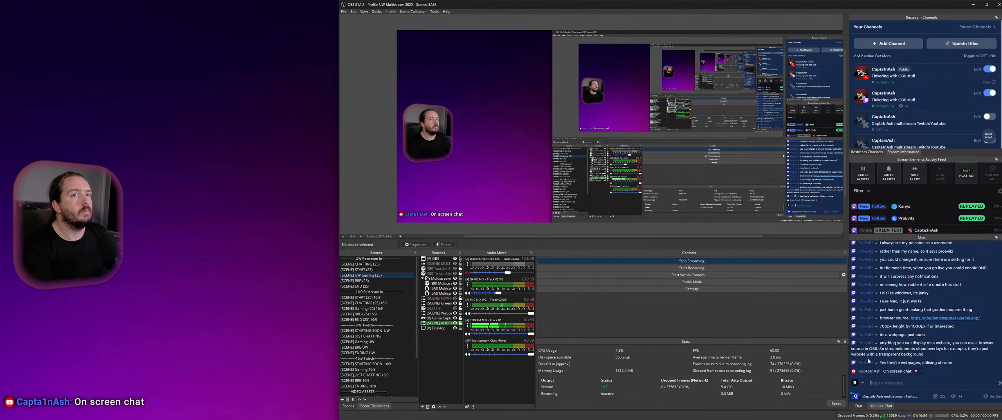
click(858, 382)
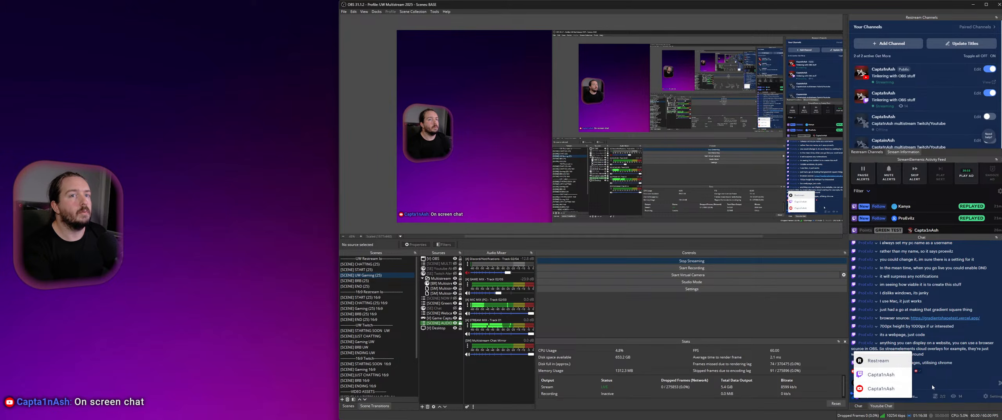
click(914, 383)
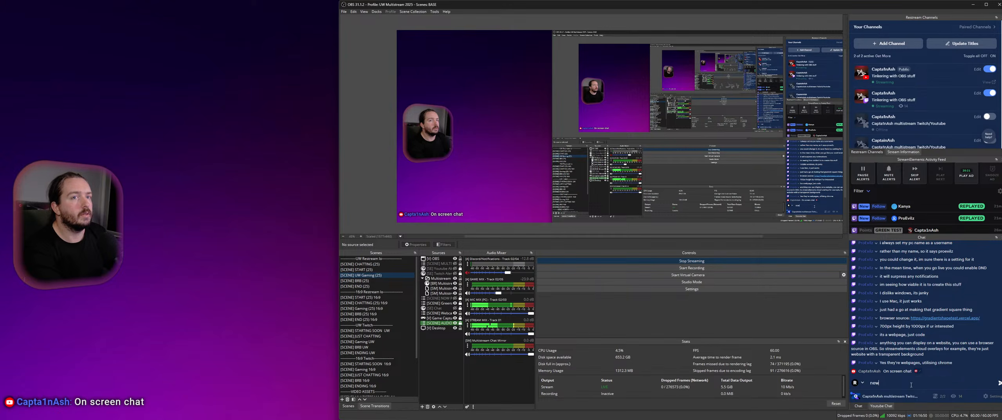
text(age)
key(Return)
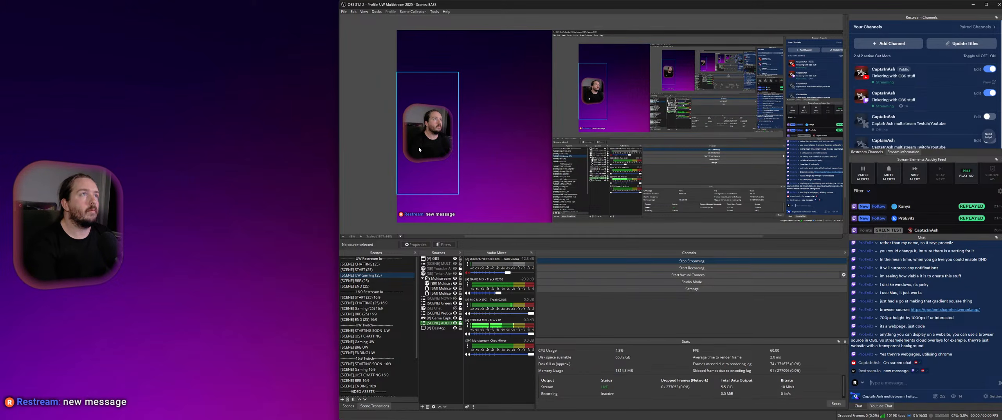
Move the Webcam (UW) source down to the canvas's bottom edge, about 526 px below the top edge
drag(419, 149, 428, 174)
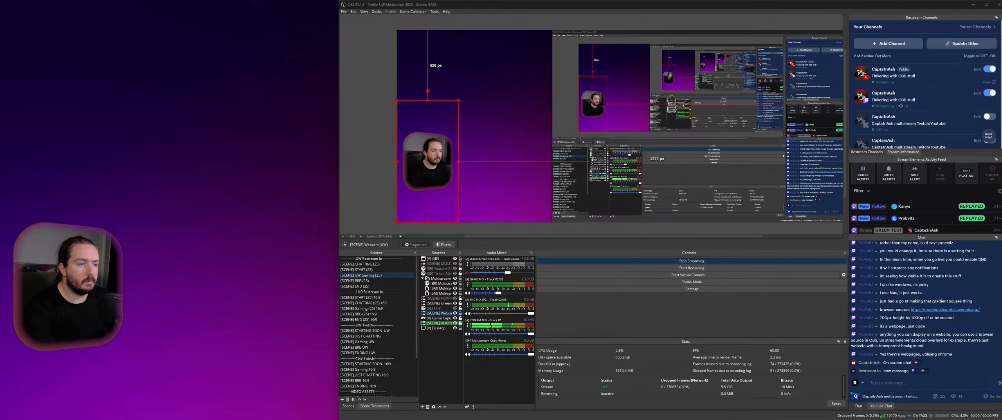
drag(427, 173, 428, 173)
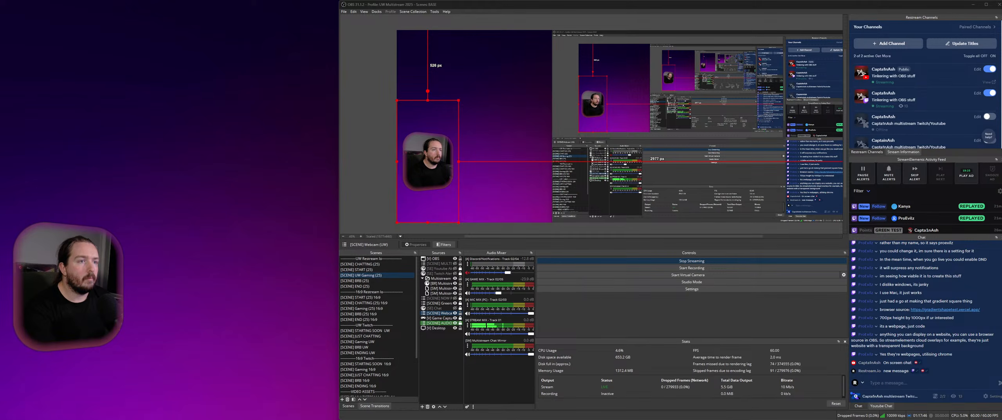
Bring in the browser with the Twitch Following page, enlarge the page to examine webcam placement in the video thumbnails, and move it away
drag(644, 419, 566, 91)
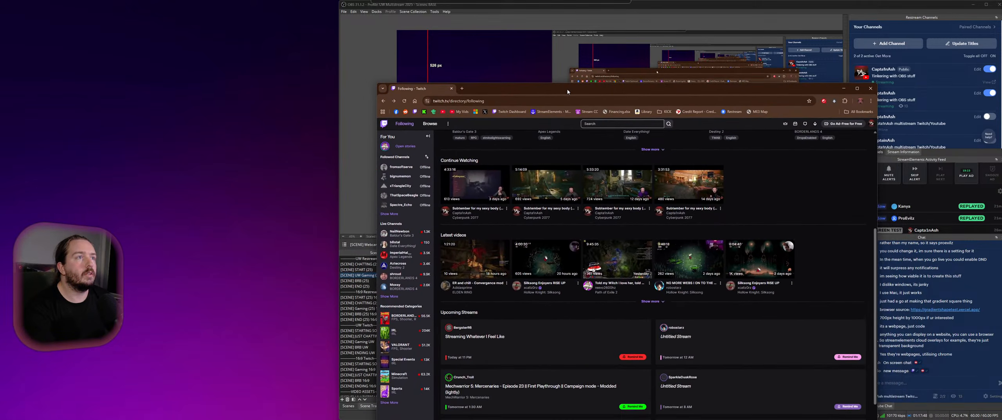
key(ctrl+plus)
key(ctrl+plus)
key(ctrl+plus)
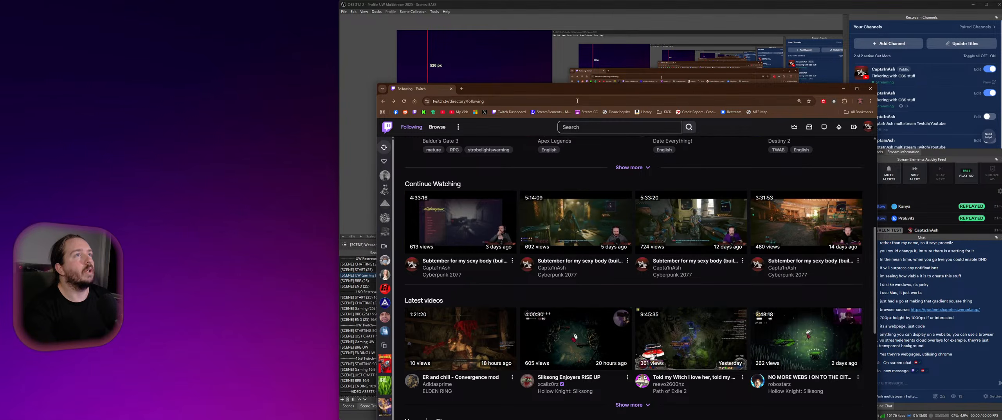
drag(574, 90, 724, 419)
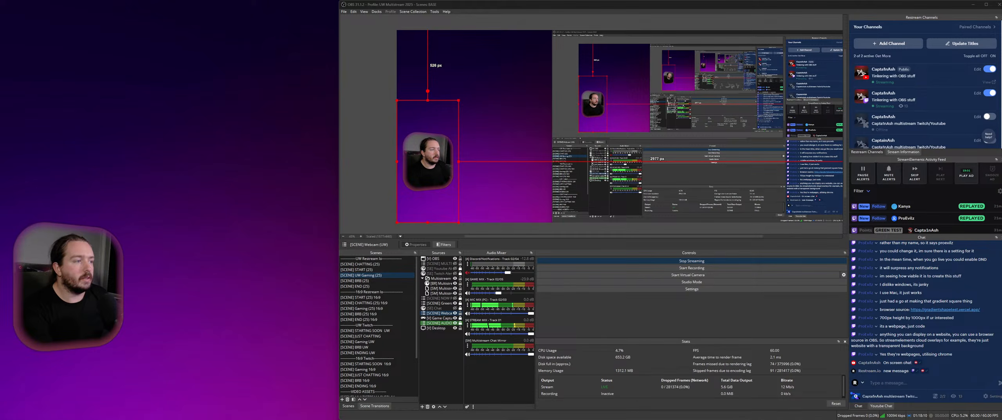
Enlarge the Webcam (UW) source to the full canvas height and open its Edit Transform settings
mouse_move(427, 169)
mouse_down()
mouse_move(424, 205)
mouse_move(427, 96)
mouse_move(436, 161)
mouse_up()
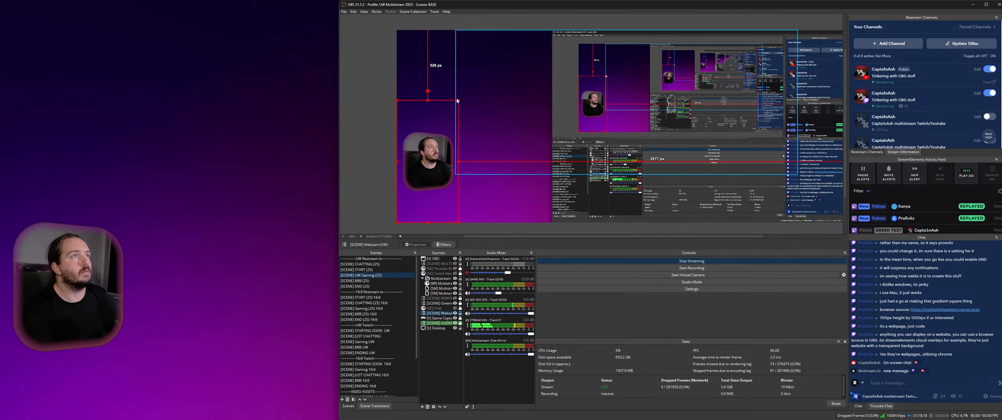
drag(460, 101, 495, 79)
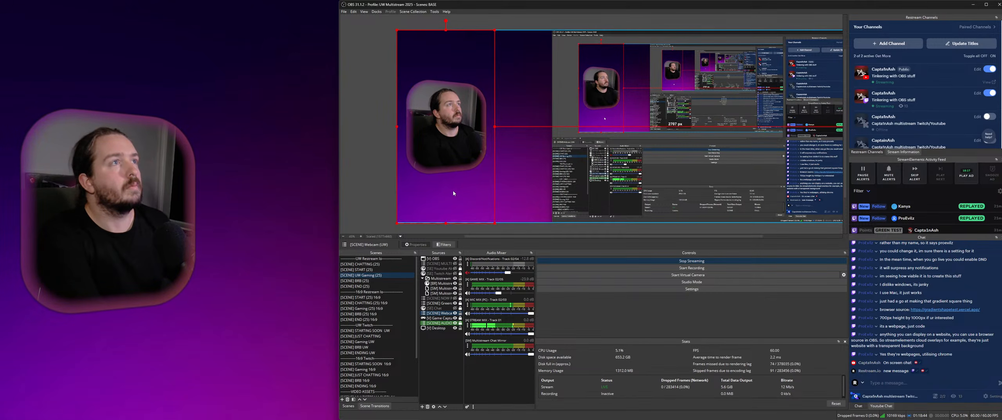
right_click(450, 145)
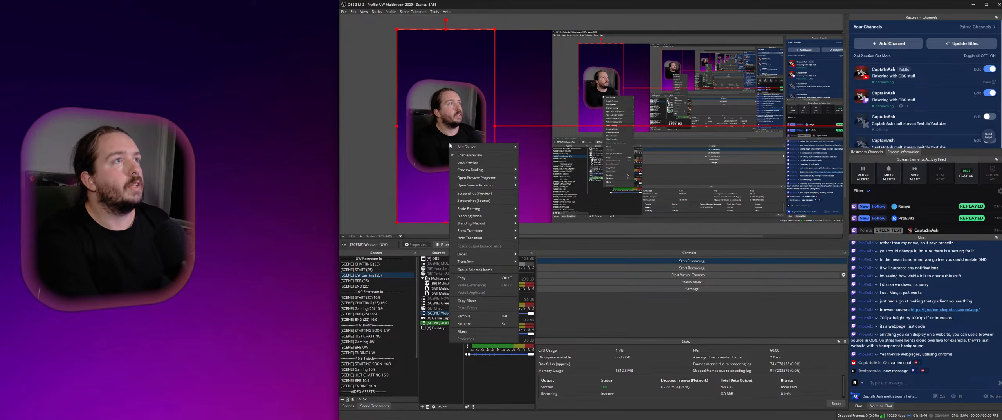
mouse_move(487, 261)
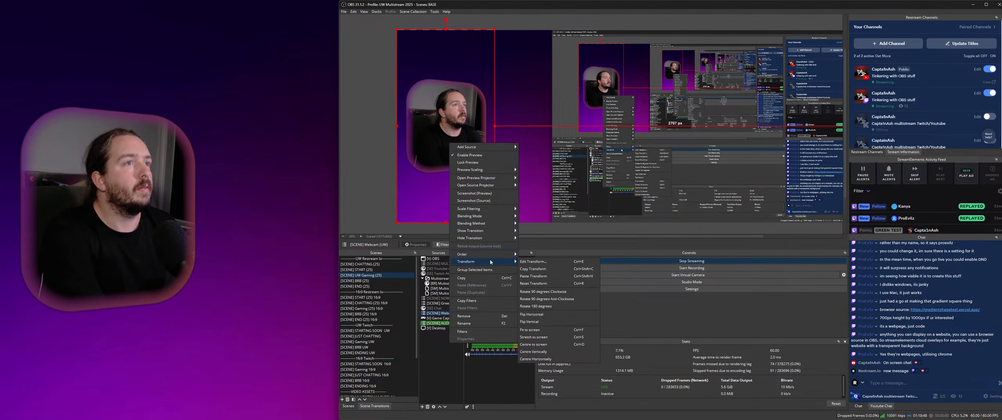
click(522, 262)
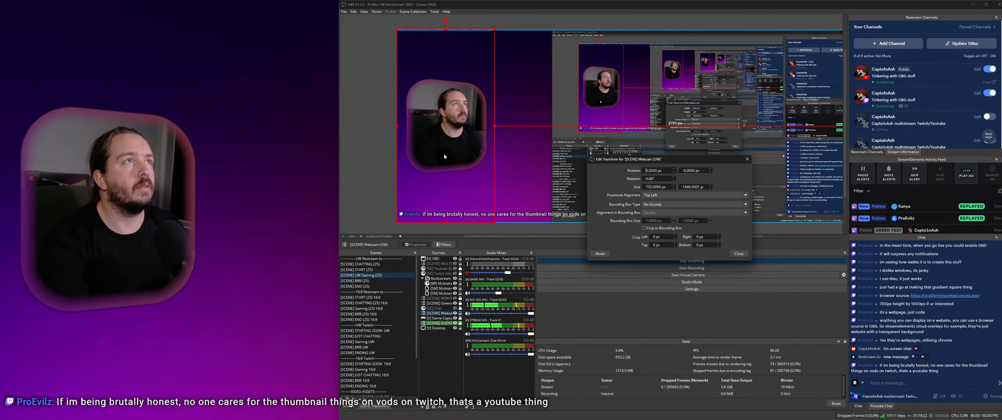
Align the webcam to position 0, 0 at about 730 × 1440 px, keeping the bounding box type at No bounds
drag(444, 160, 445, 154)
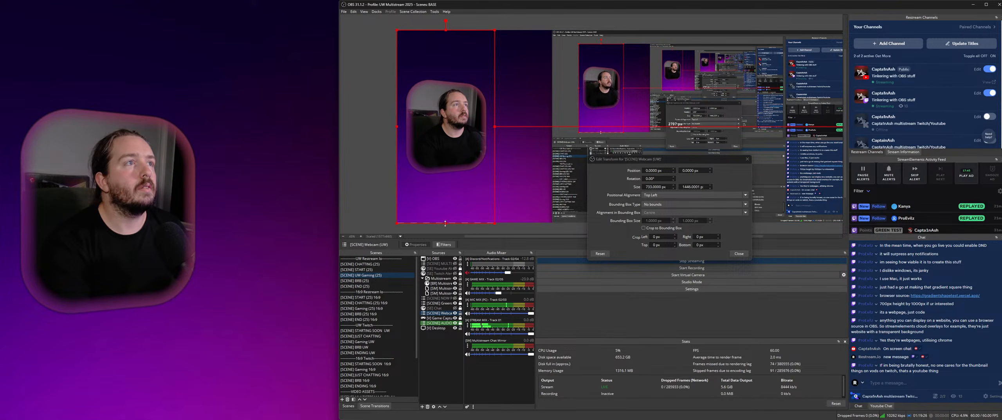
drag(445, 223, 445, 222)
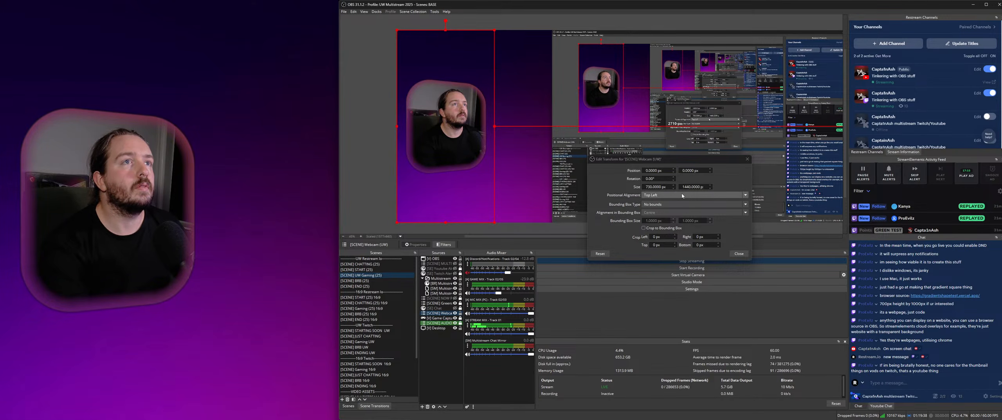
click(686, 204)
click(685, 208)
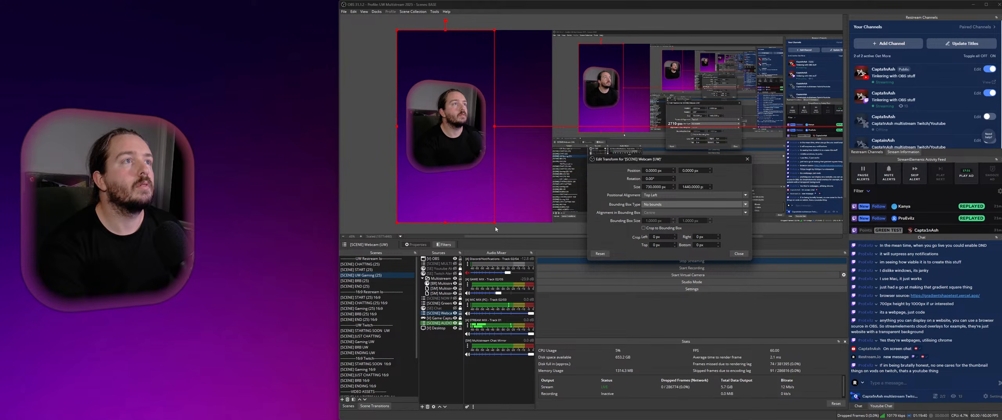
Scale the webcam down to about 597 × 1178 px and move it to the centre of the canvas
drag(493, 222, 466, 187)
drag(439, 130, 629, 147)
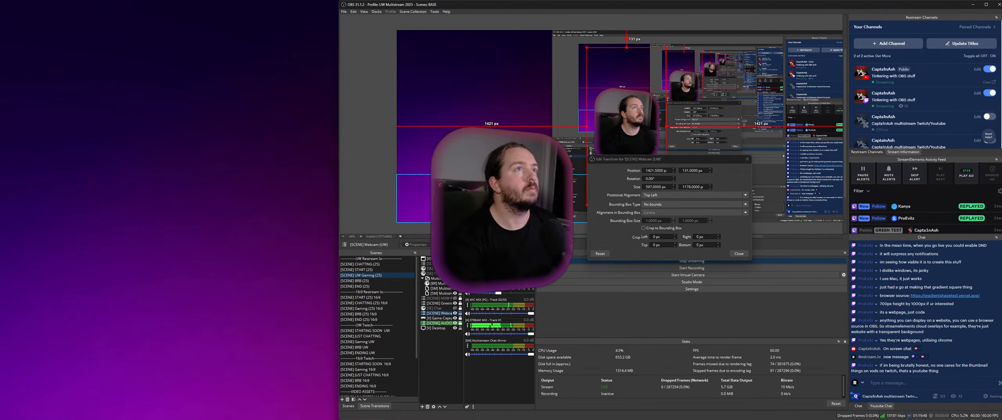
Nudge the webcam horizontally in 10 px increments to the canvas's left edge, fine-tuning its X position to about -1.5 px
key(shift+Left)
key(shift+Left)
key(shift+Left)
key(shift+Left)
key(shift+Left)
key(shift+Left)
key(shift+Left)
key(shift+Left)
key(shift+Left)
key(shift+Left)
key(shift+Left)
key(shift+Left)
key(shift+Left)
key(shift+Left)
key(shift+Left)
key(shift+Left)
key(shift+Left)
key(shift+Left)
key(shift+Left)
key(shift+Left)
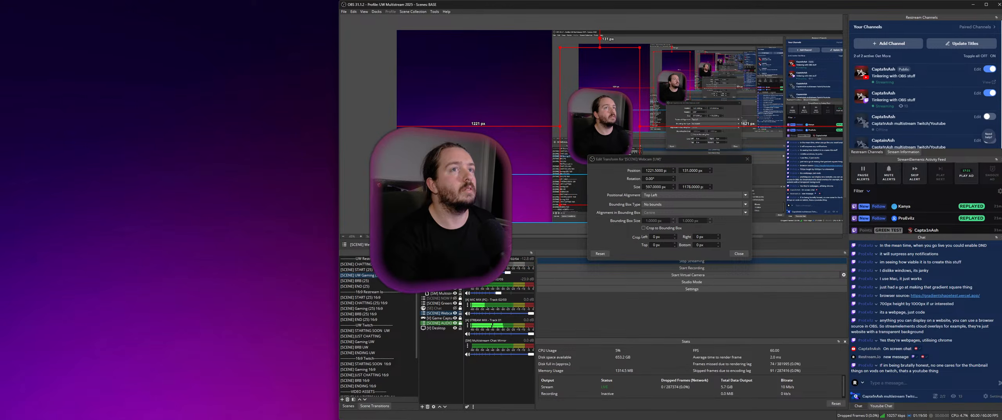
key(shift+Left)
key(shift+Left)
key(shift+Left)
key(shift+Left)
key(shift+Left)
key(shift+Left)
key(shift+Left)
key(shift+Left)
key(shift+Left)
key(shift+Left)
key(shift+Left)
key(shift+Left)
key(shift+Left)
key(shift+Left)
key(shift+Left)
key(shift+Left)
key(shift+Left)
key(shift+Left)
key(shift+Left)
key(shift+Left)
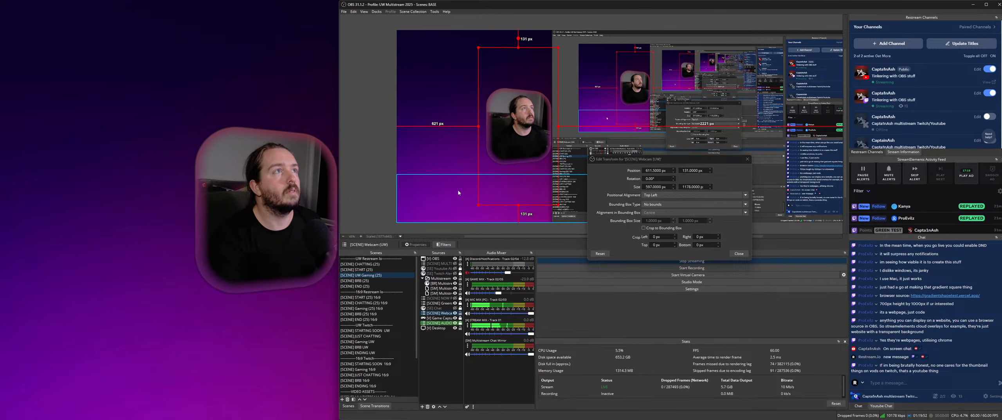
key(shift+Left)
key(shift+Left)
key(shift+Left)
key(shift+Left)
key(shift+Left)
key(shift+Left)
key(shift+Left)
key(shift+Left)
key(shift+Left)
key(shift+Left)
key(shift+Left)
key(shift+Left)
key(shift+Left)
key(shift+Left)
key(shift+Left)
key(shift+Left)
key(shift+Left)
key(shift+Left)
key(shift+Left)
key(shift+Left)
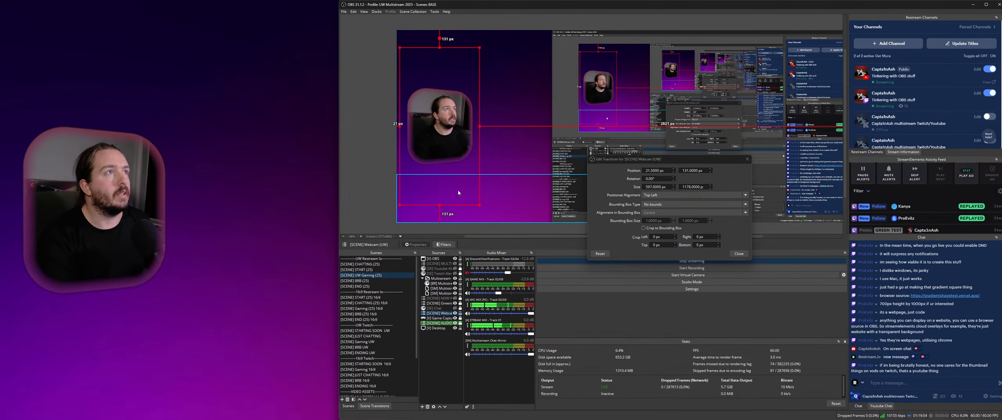
key(shift+Left)
key(shift+Left)
key(shift+Left)
key(shift+Left)
key(shift+Left)
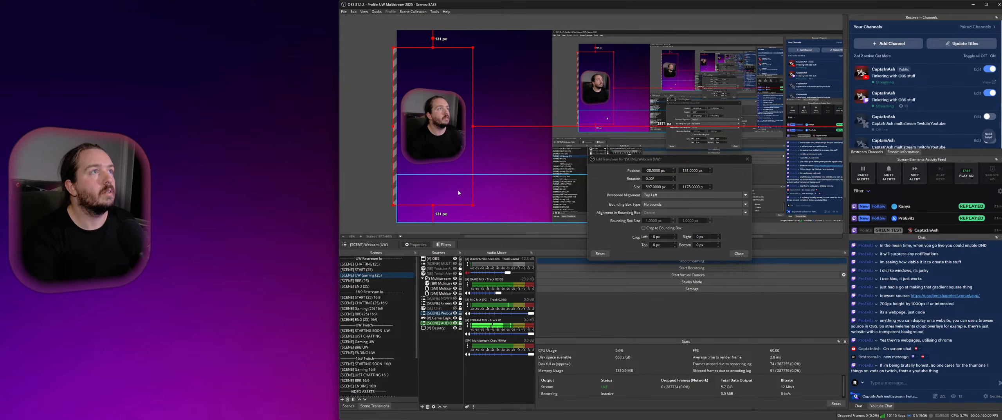
key(shift+Right)
key(shift+Right)
key(shift+Right)
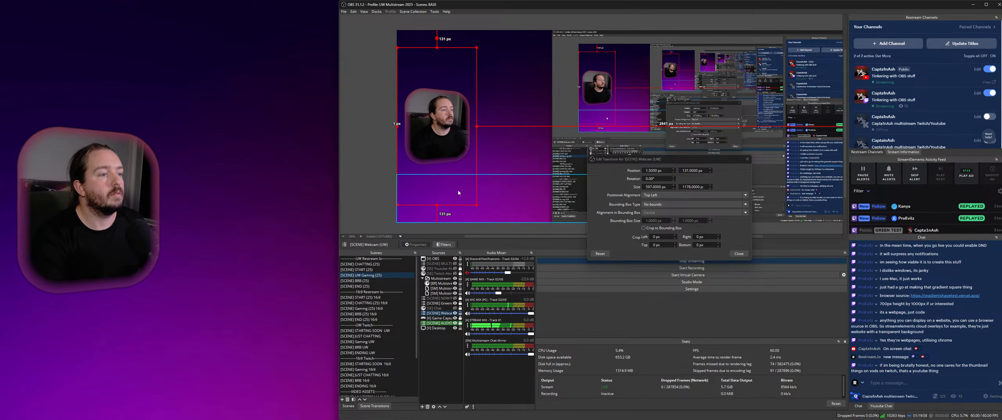
key(Left)
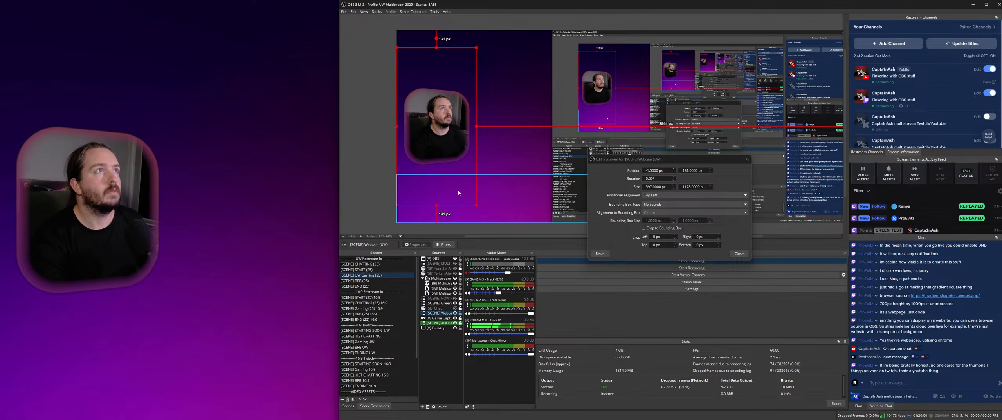
Fine-tune the webcam's horizontal position until it sits about 2 px from the canvas's left edge, with the transform settings closed
key(Left)
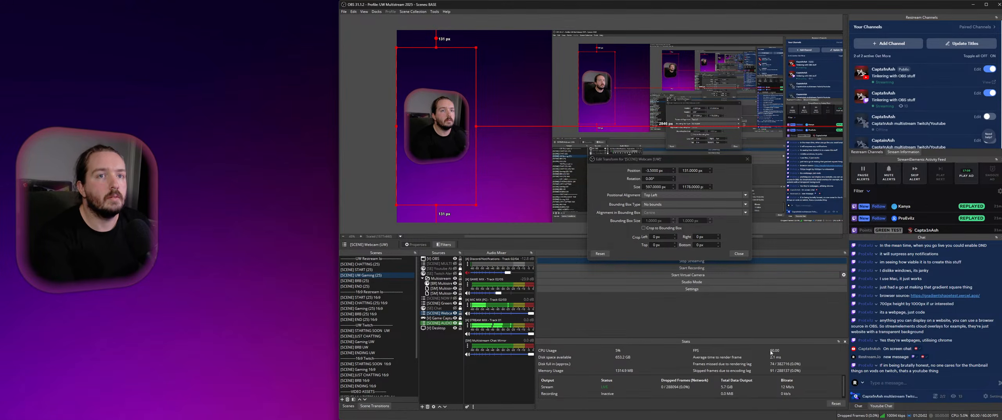
click(743, 256)
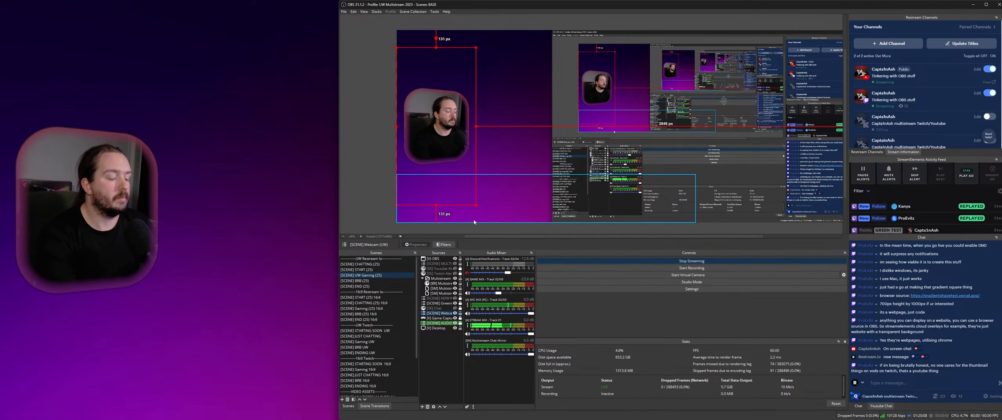
key(Right)
key(Right)
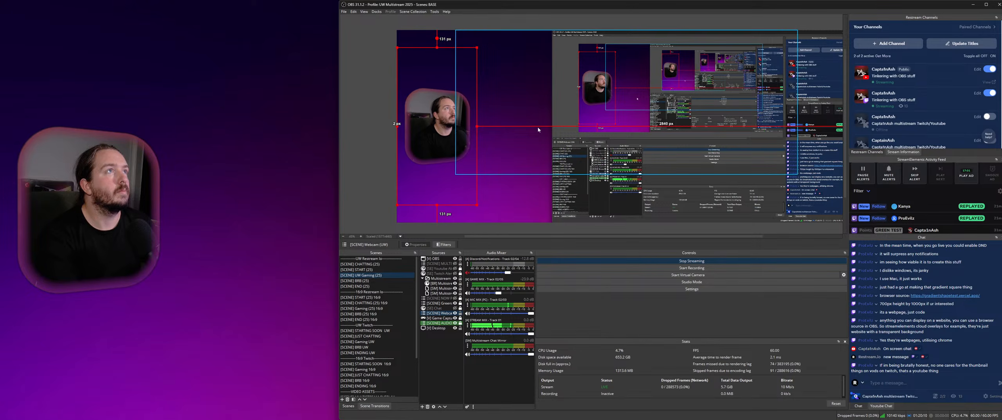
Arrange the OBS window over the left two-thirds of the ultrawide desktop and the separate Chat window over the remaining third
drag(651, 6, 424, 41)
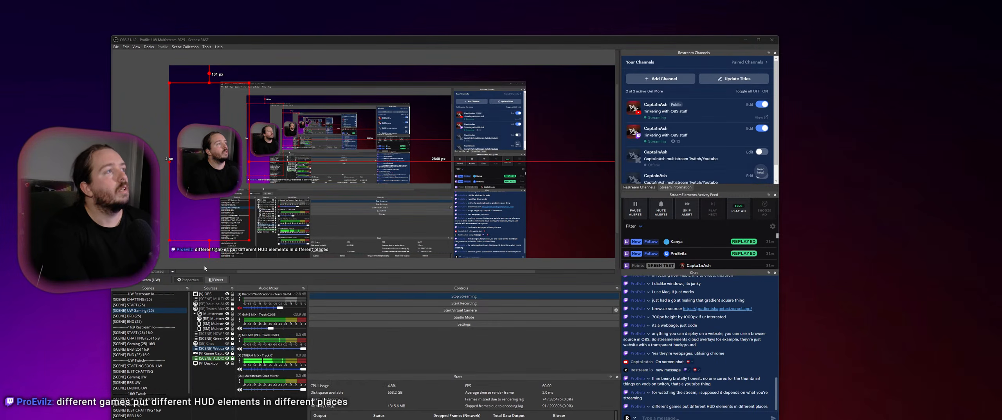
drag(238, 265, 261, 262)
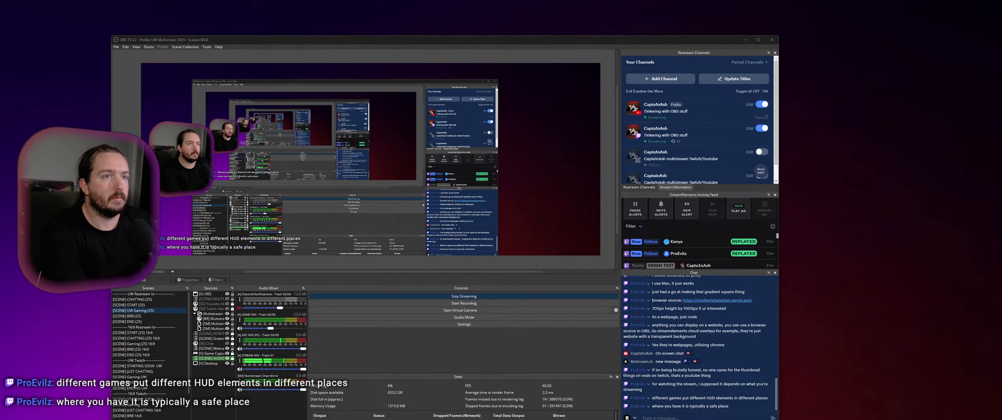
drag(578, 45, 481, 25)
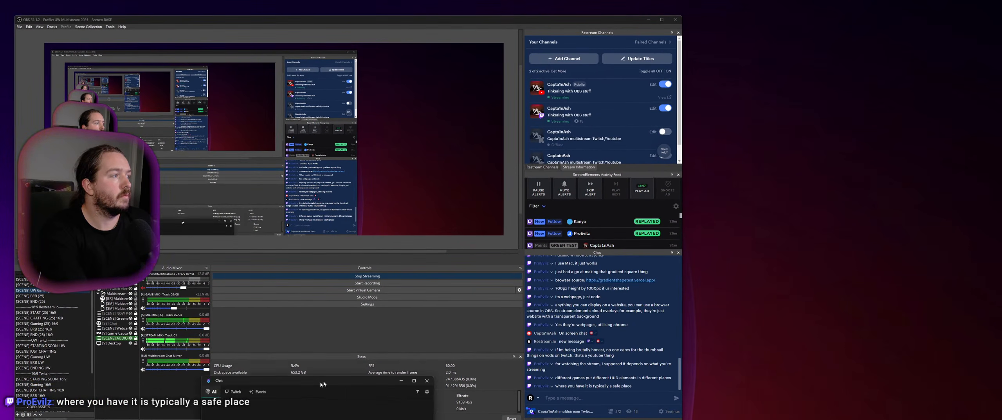
drag(883, 174, 490, 23)
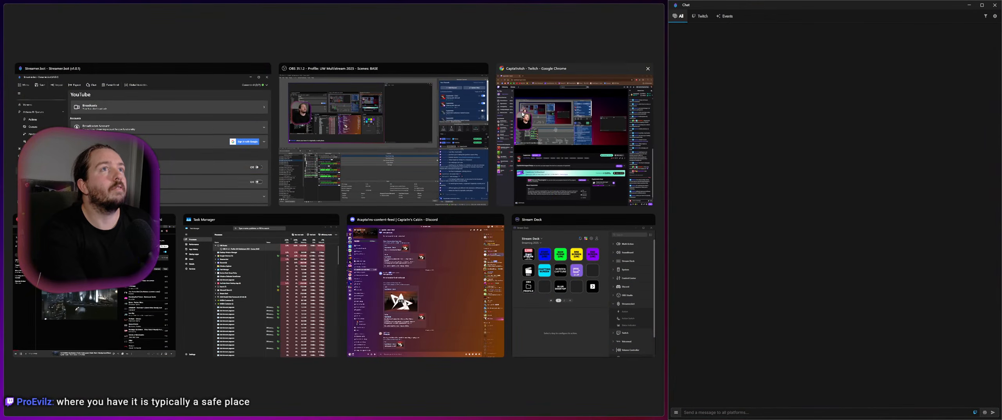
click(384, 171)
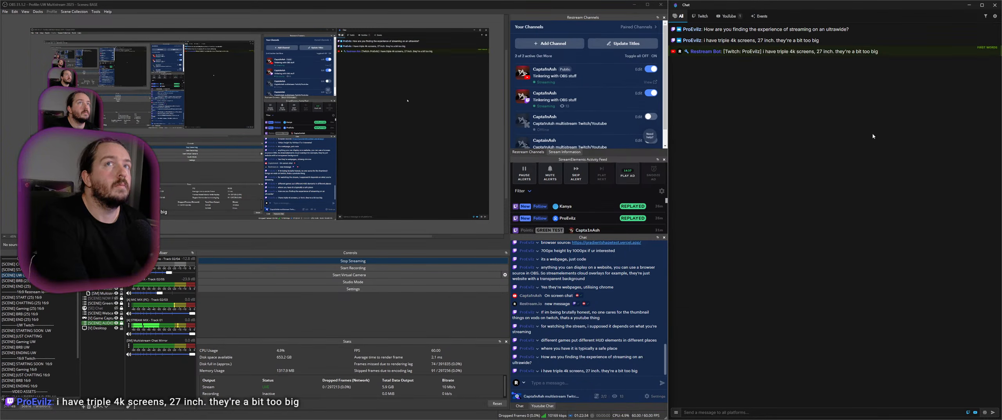
Check the Restream Bot's user details in the Chat window and set that user to be ignored
click(702, 51)
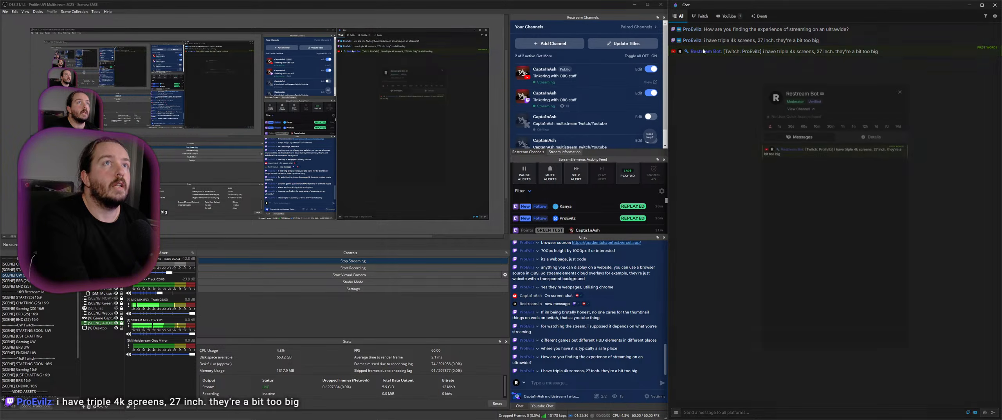
click(899, 90)
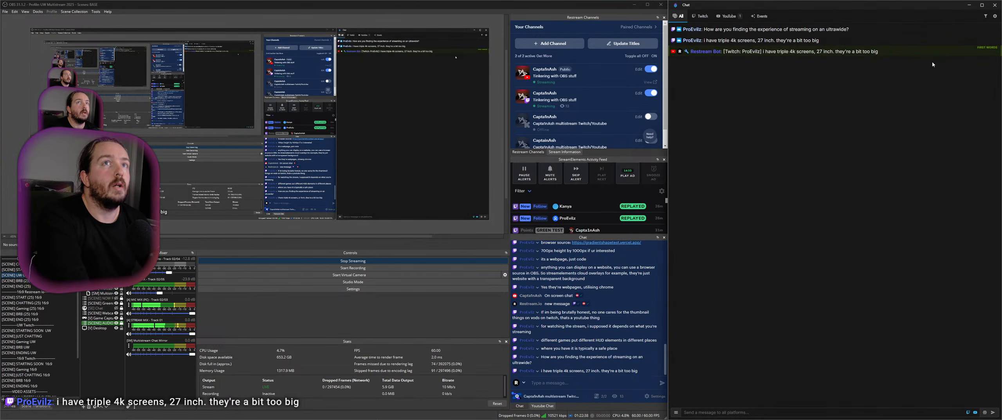
click(993, 44)
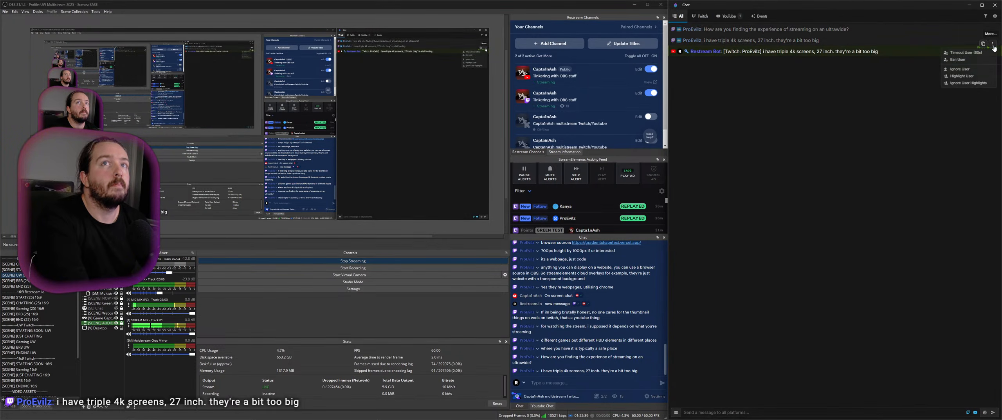
click(985, 69)
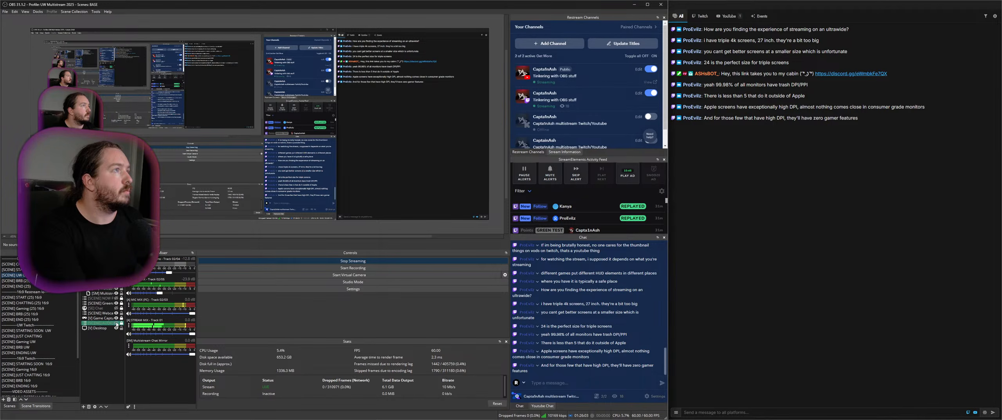
Select the Desktop source and crop it on all sides down to the OBS Stats panel
click(117, 327)
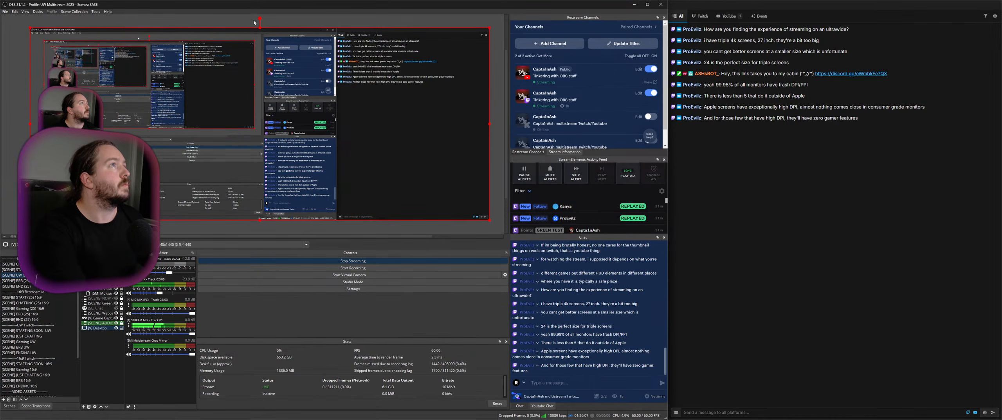
drag(261, 28, 260, 183)
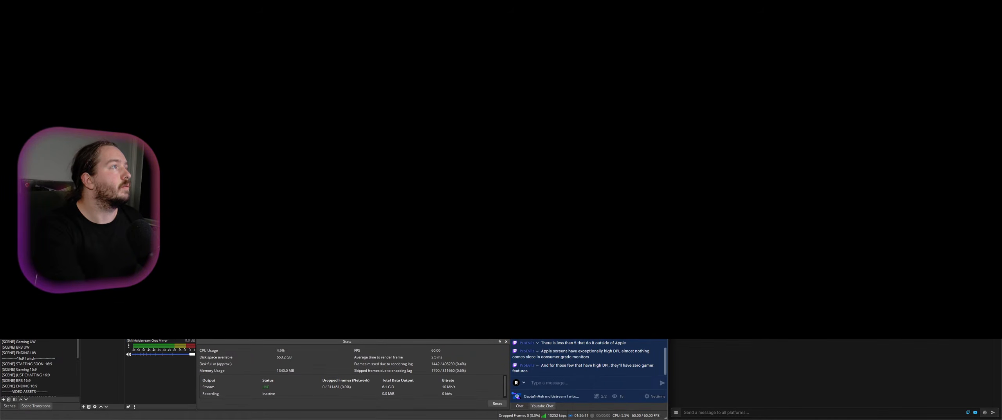
drag(31, 201, 122, 202)
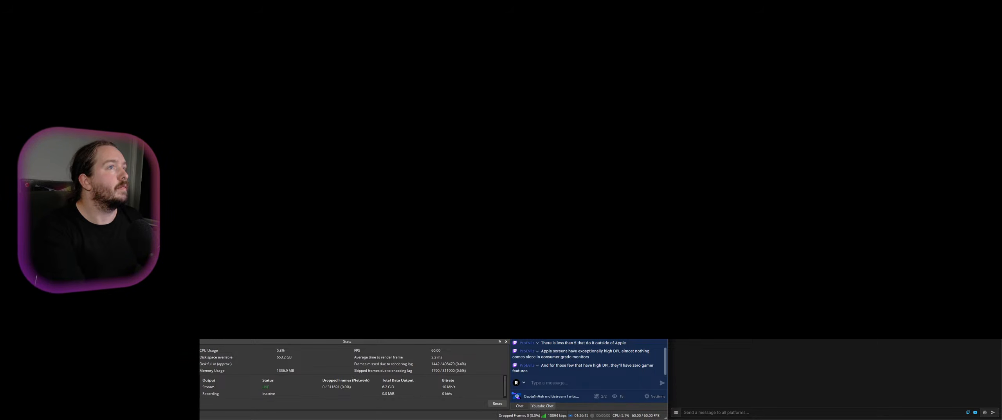
drag(1001, 201, 508, 201)
Place the cropped Stats capture in the canvas's upper-right corner, enlarge it across more than half the width, and reset the statistics
drag(354, 379, 850, 40)
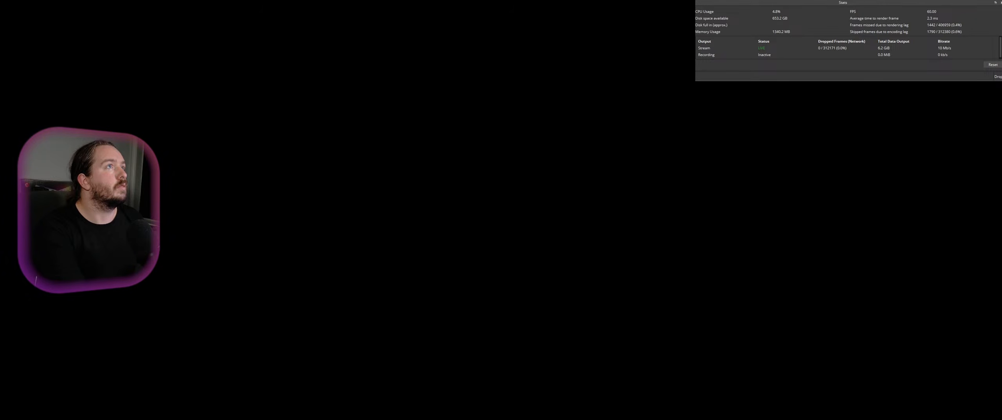
drag(696, 81, 428, 151)
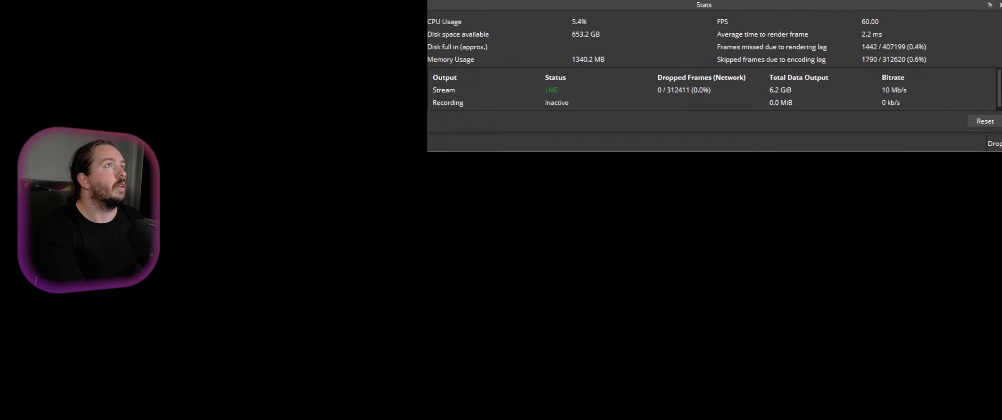
click(980, 123)
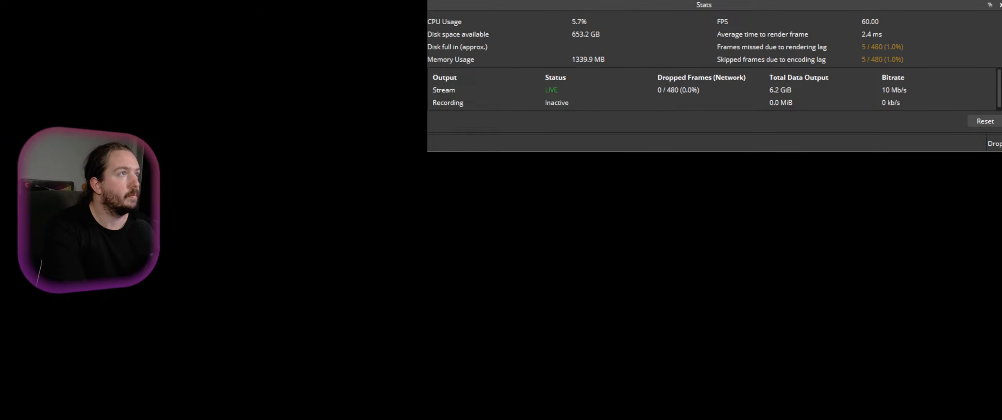
Switch to BioShock, apply the graphics options with Windowed Mode off, and continue the saved game
key(alt+Tab)
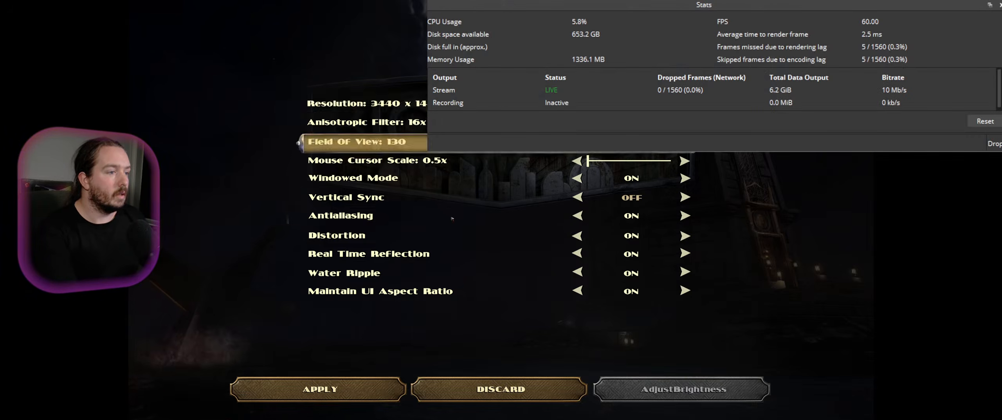
click(685, 178)
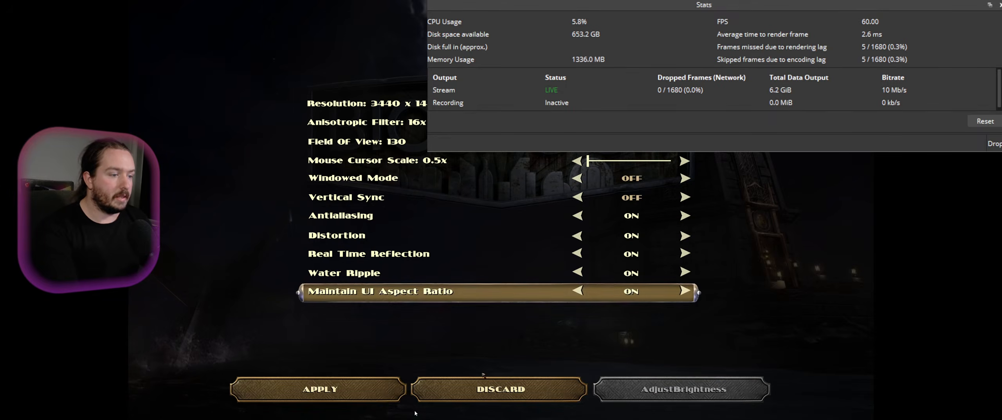
click(330, 391)
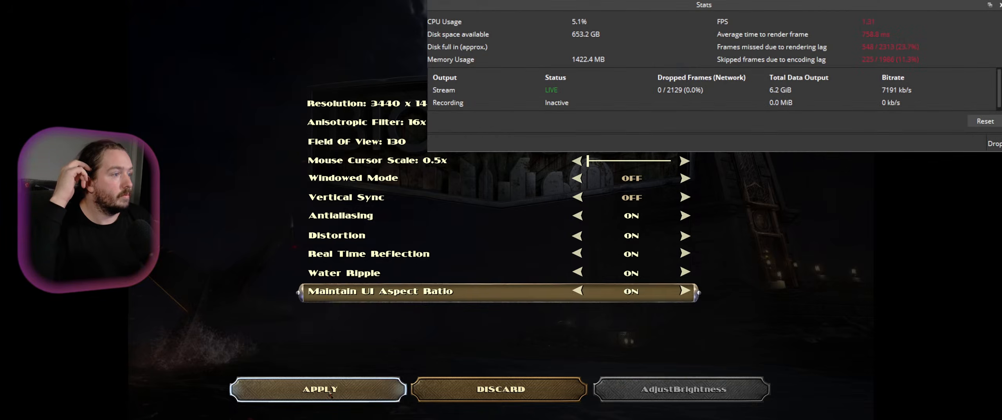
click(328, 391)
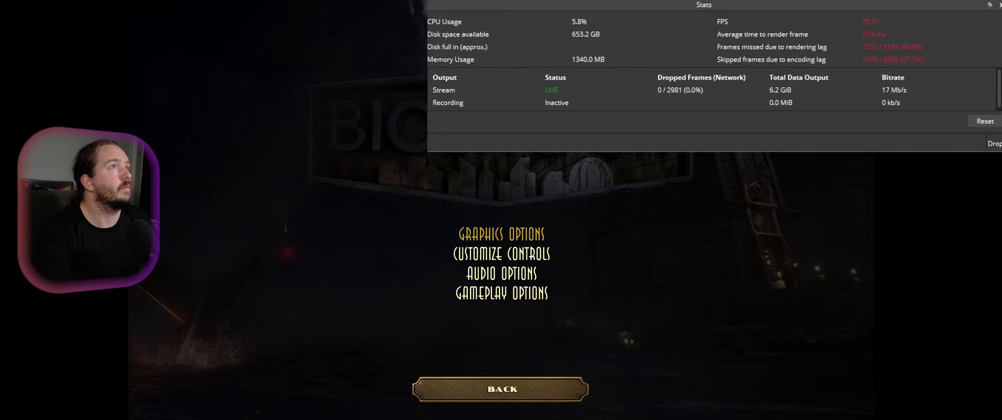
key(Escape)
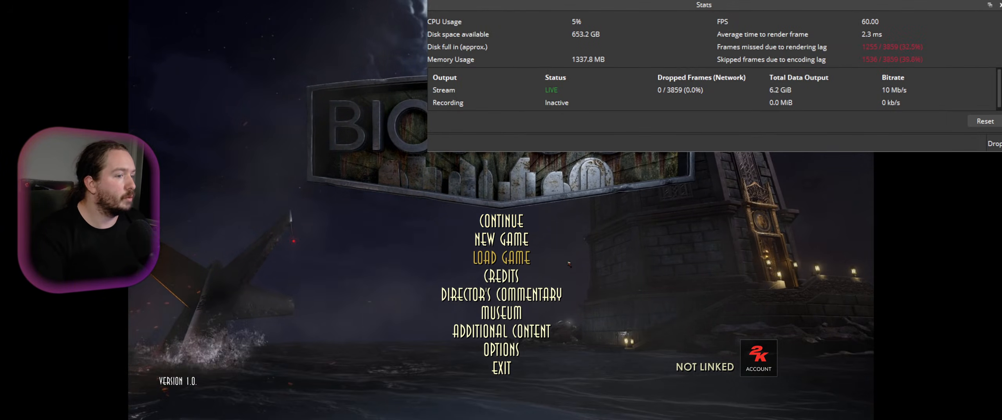
click(511, 225)
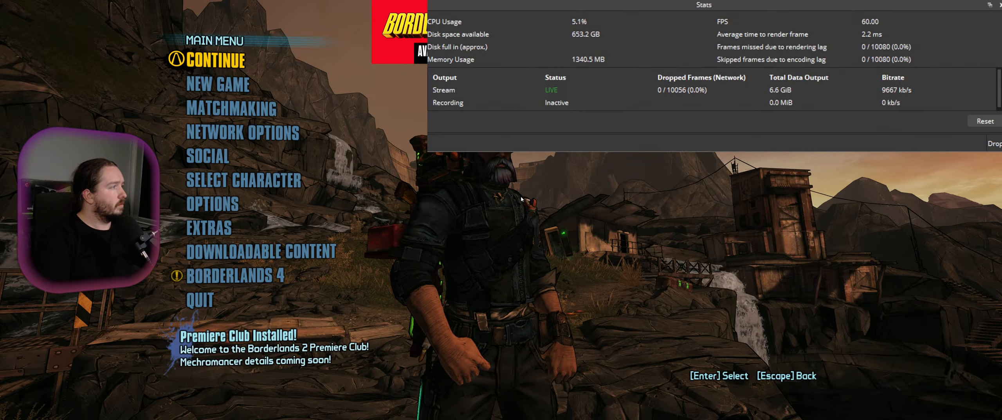
Continue the saved game in Borderlands 2 and accept the downloadable content notice
key(Escape)
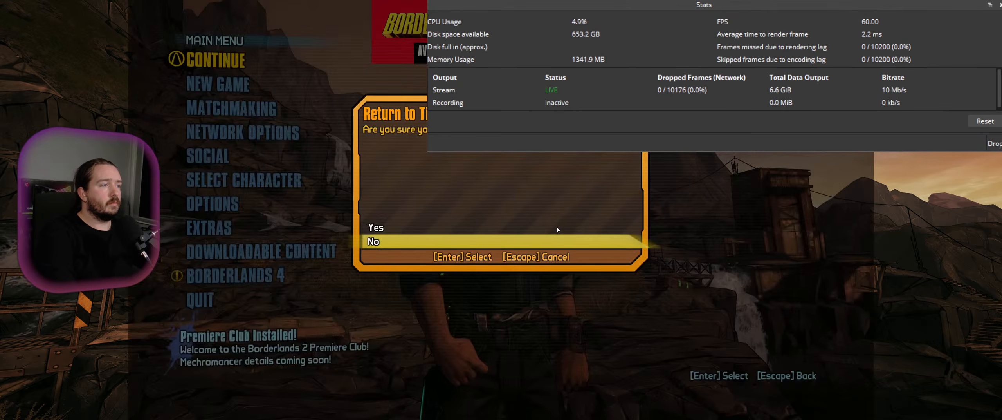
key(Escape)
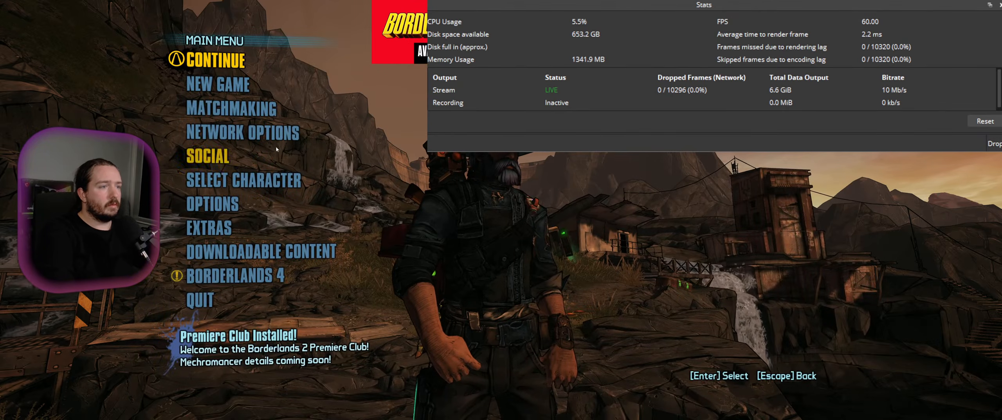
click(240, 64)
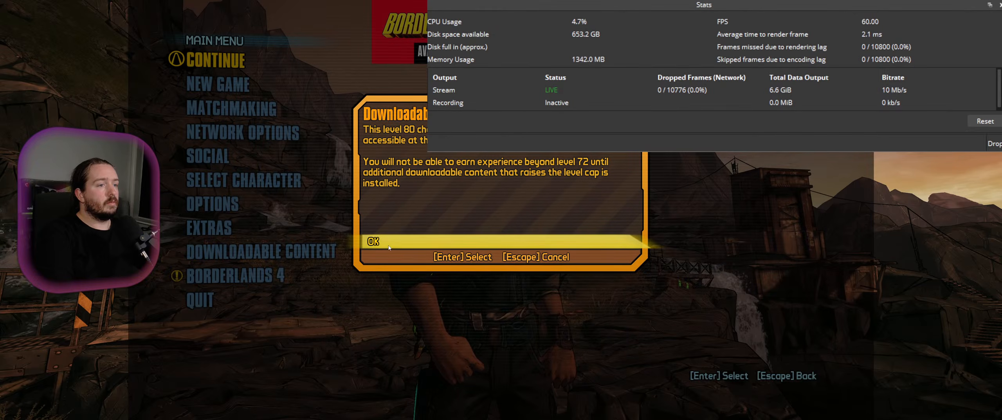
click(390, 246)
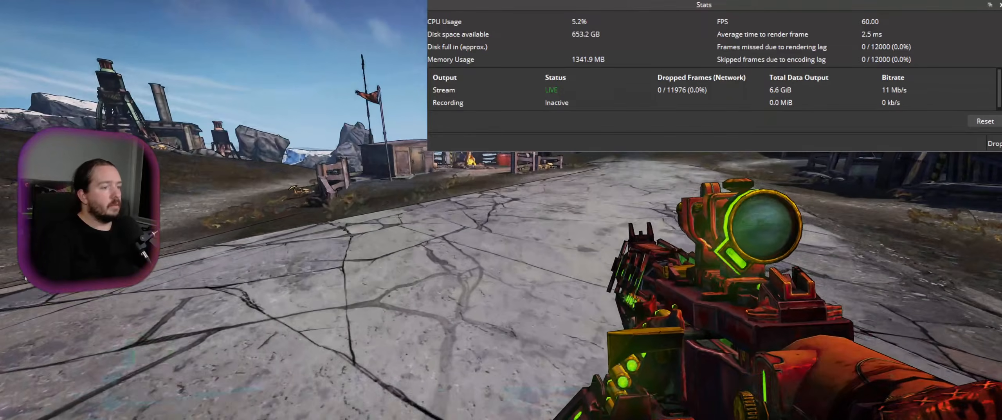
Set the Borderlands 2 framerate to Unlimited in the video options and return to the pause menu
key(Escape)
click(193, 141)
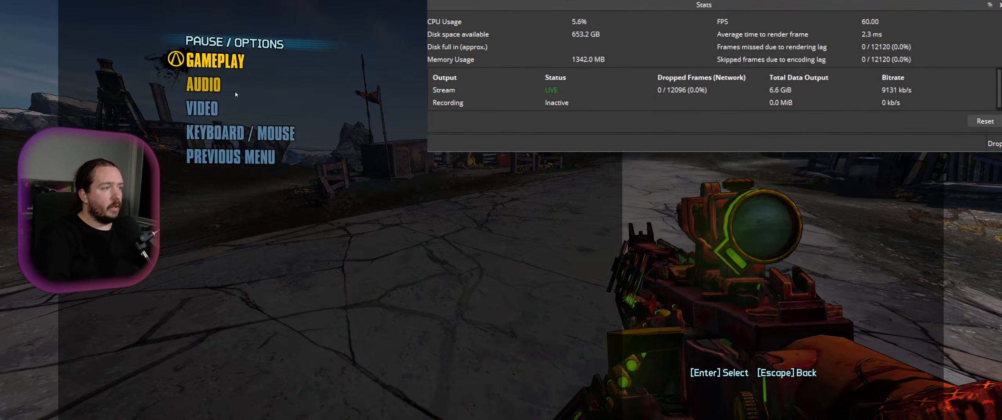
click(202, 109)
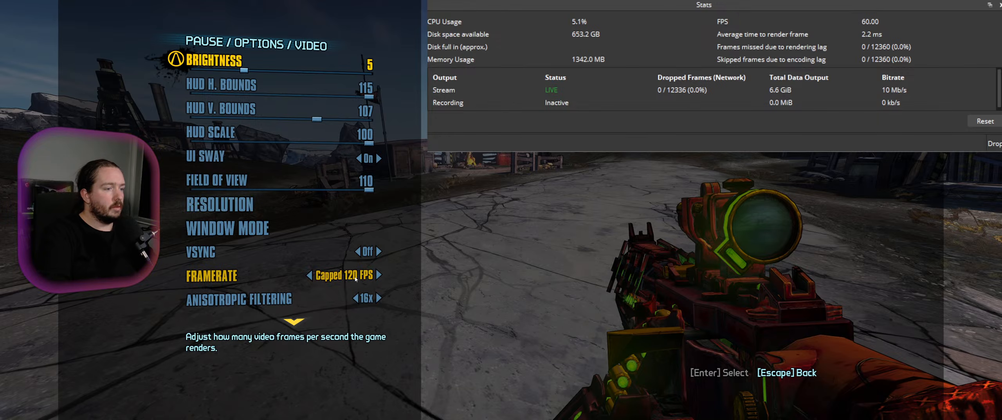
click(381, 279)
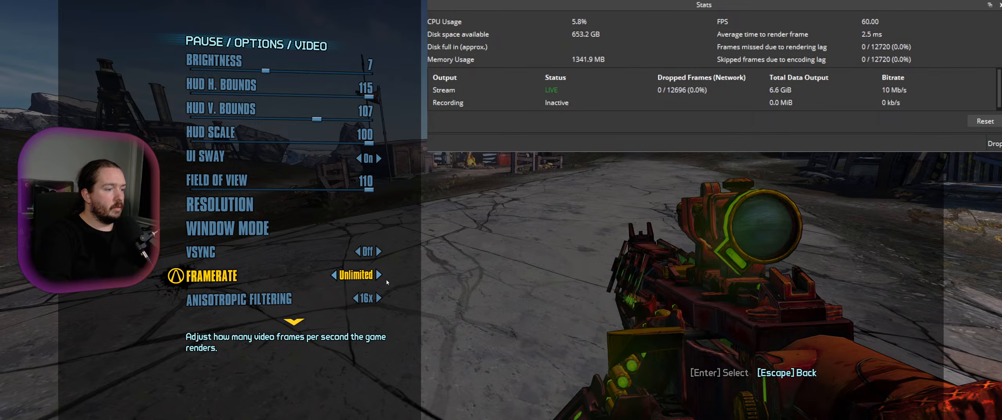
key(Escape)
key(Escape)
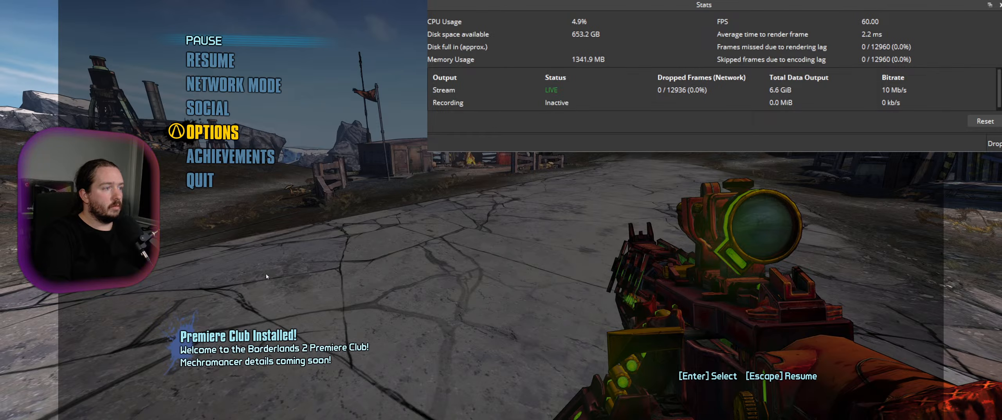
Resume the game and walk forward to check the OBS render and encoding statistics during gameplay
key(Escape)
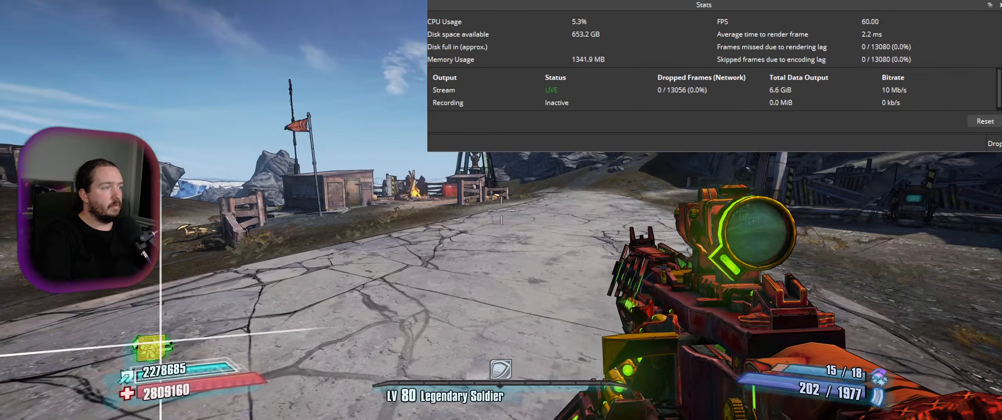
key(w)
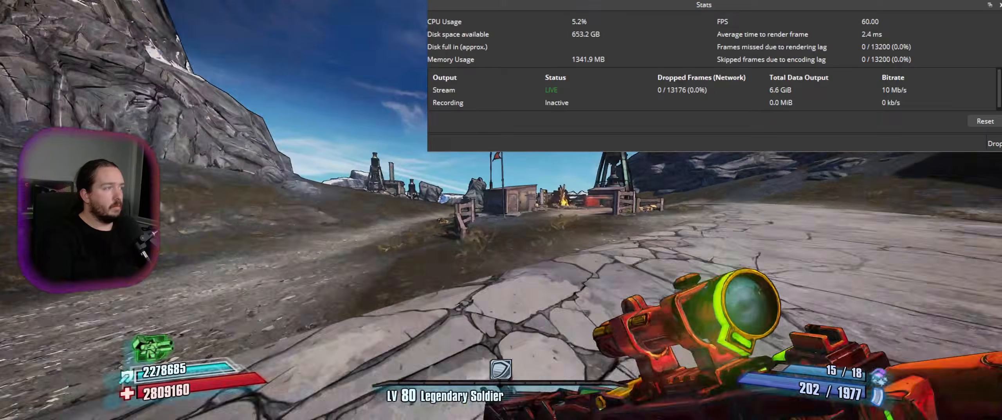
key(w)
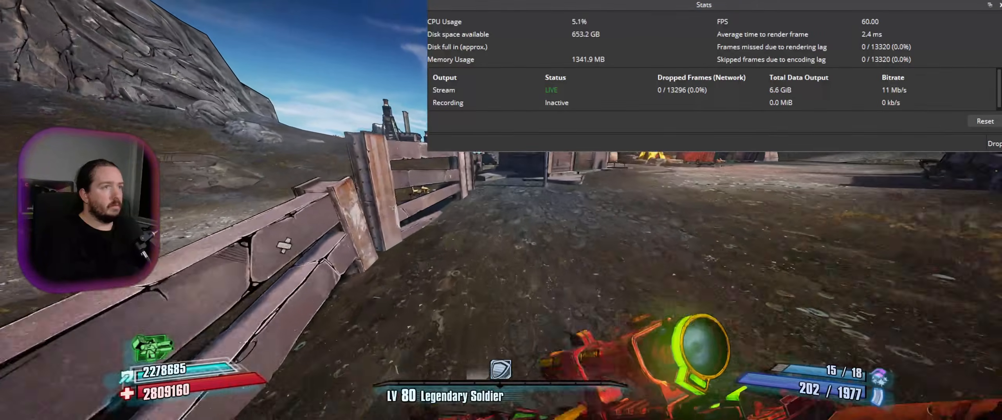
Run and jump across the camp and out along the dirt road while monitoring the streaming statistics, and pause the game
key(w)
key(space)
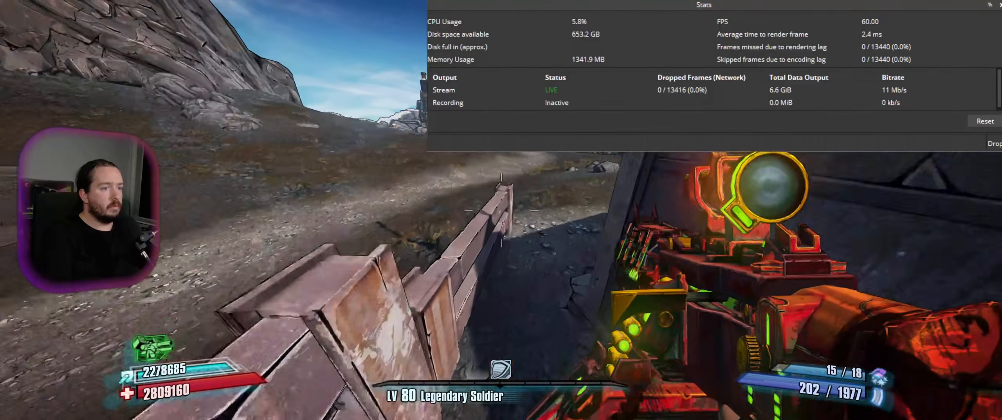
key(w)
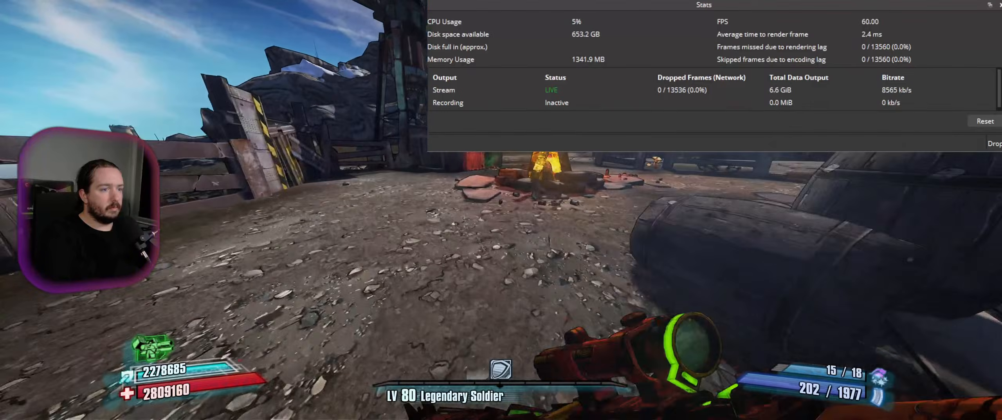
key(w)
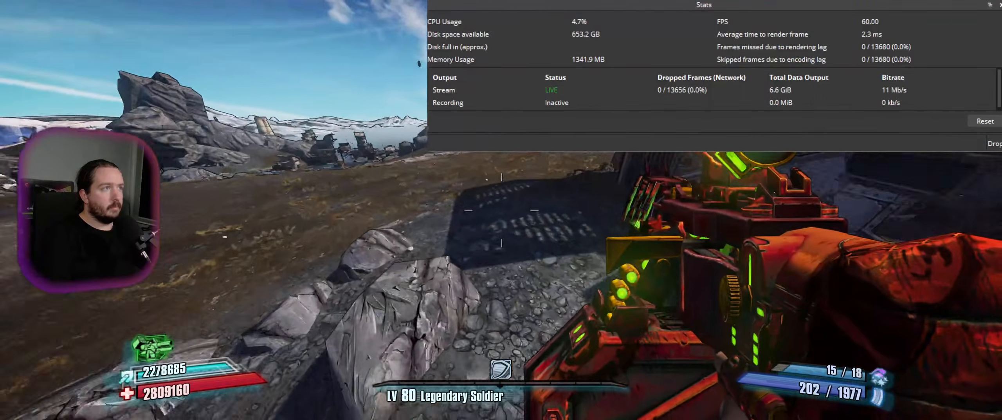
key(w)
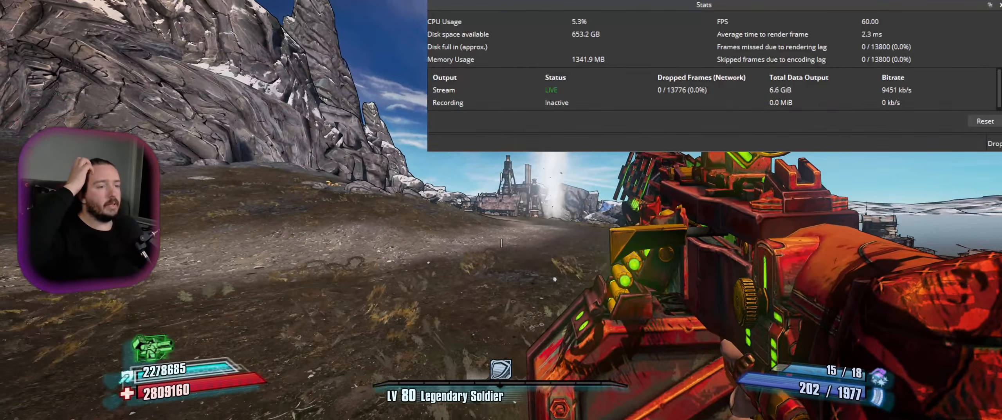
key(w)
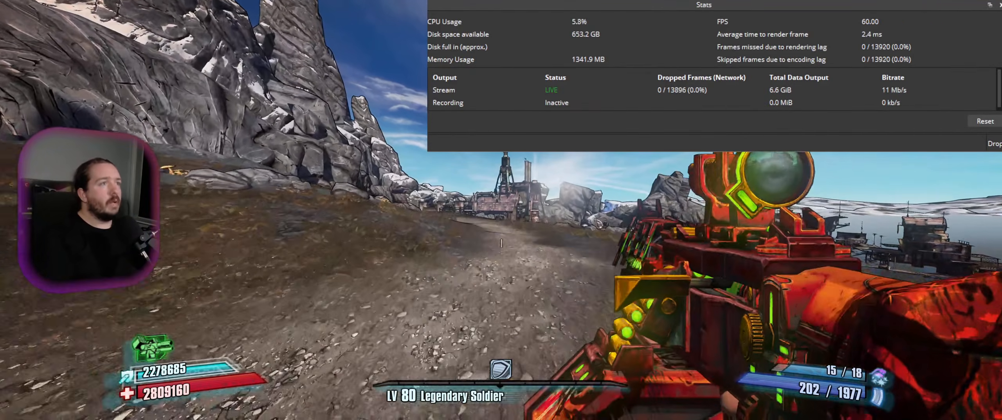
key(Escape)
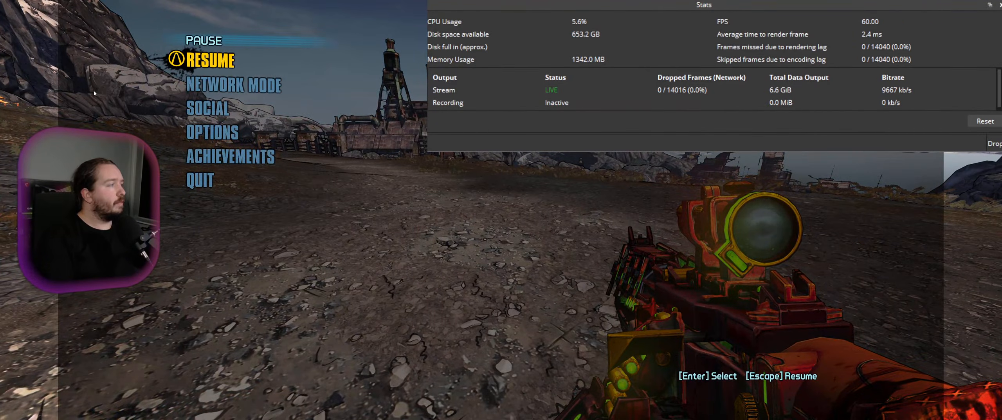